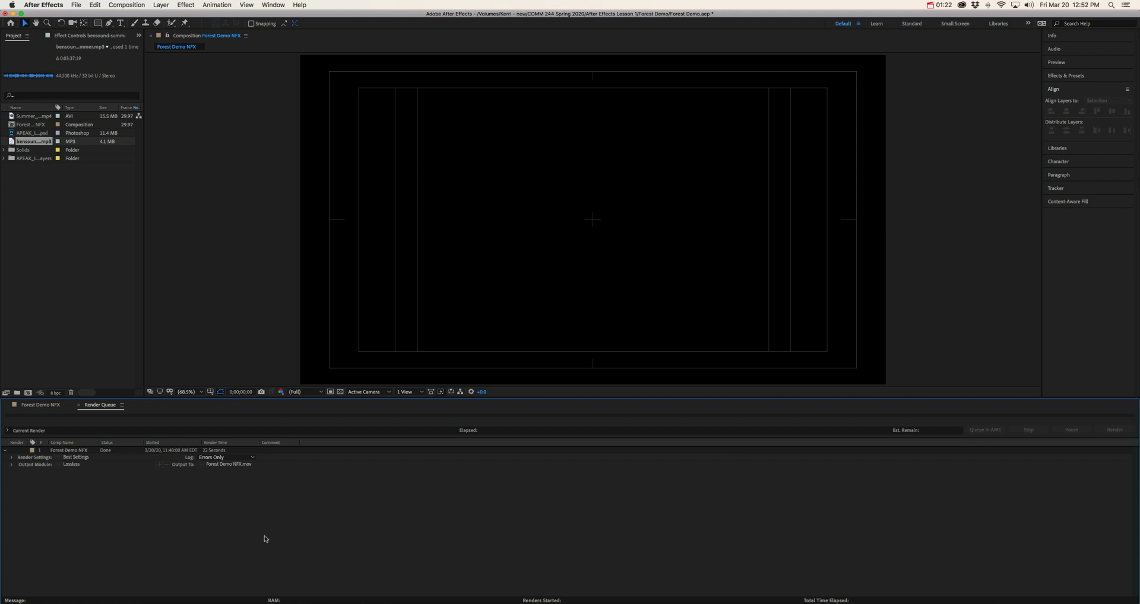
Step: Remove the completed Forest Demo NFX render from the render queue and close the queue
left_click(73, 454)
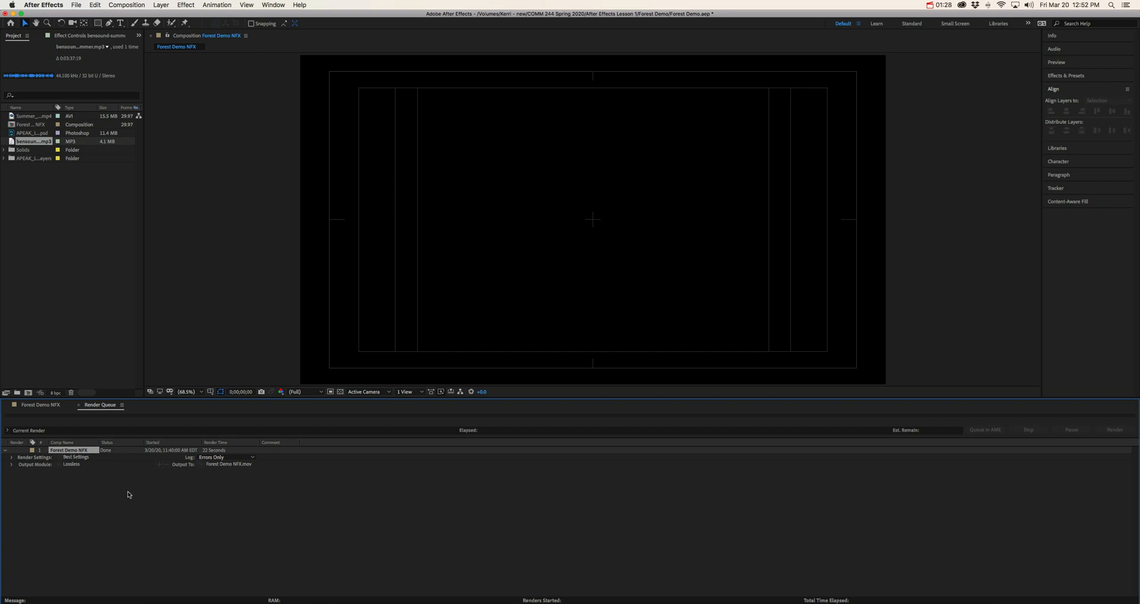
left_click(124, 494)
left_click(84, 451)
key("Delete")
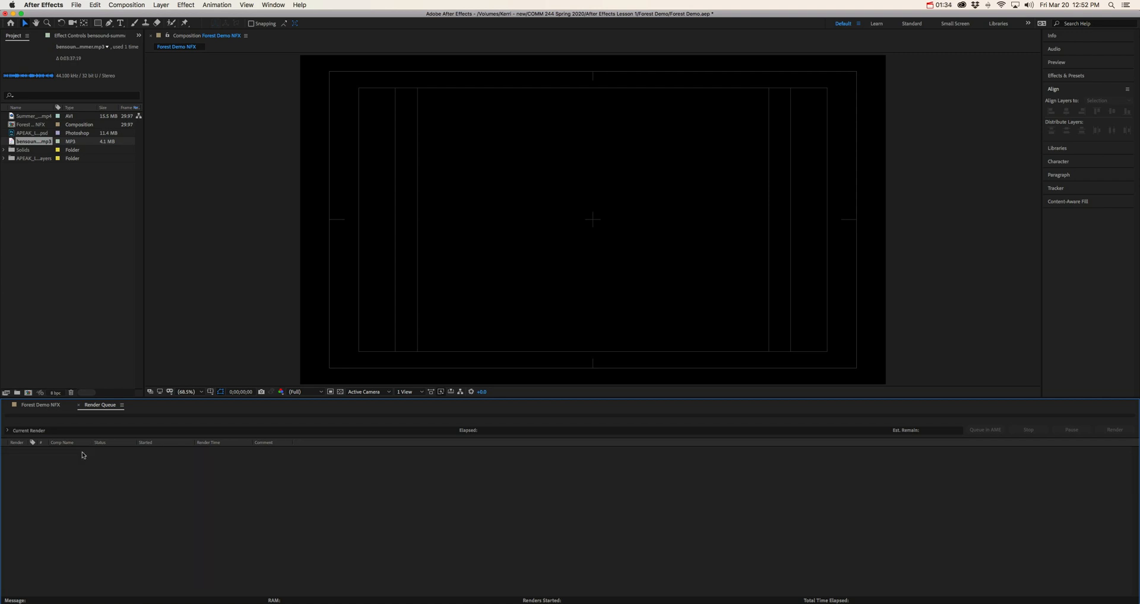
left_click(79, 406)
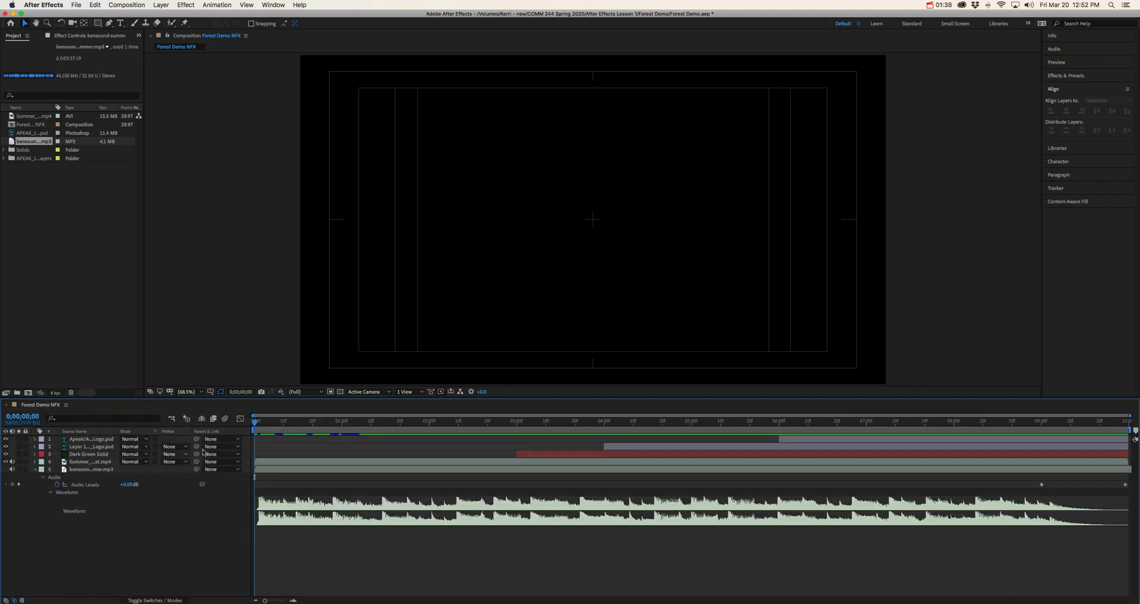
Step: Create a new composition from the Summer_Forest.mp4 footage so it matches the clip's settings
mouse_move(255, 424)
left_mouse_down()
mouse_move(299, 422)
mouse_move(246, 417)
left_mouse_up()
left_click(38, 208)
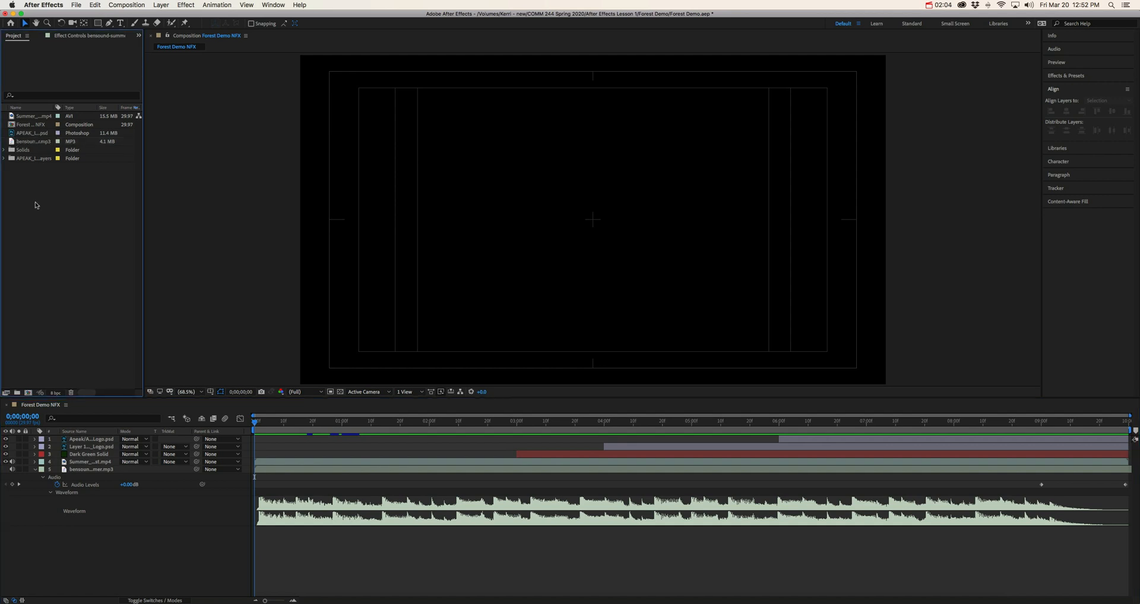
left_click(31, 117)
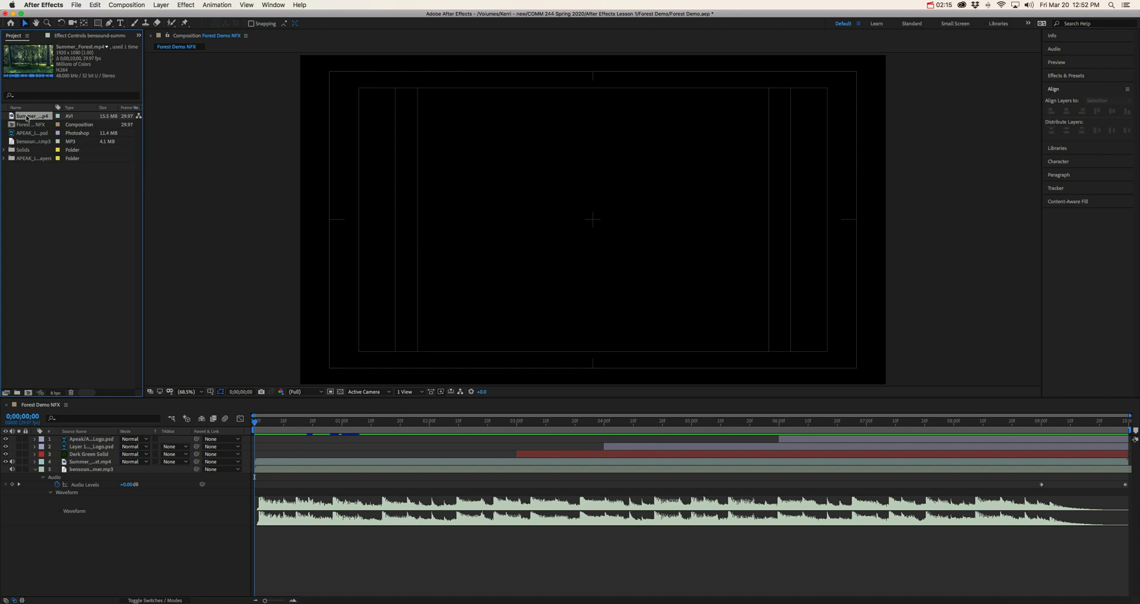
right_click(26, 118)
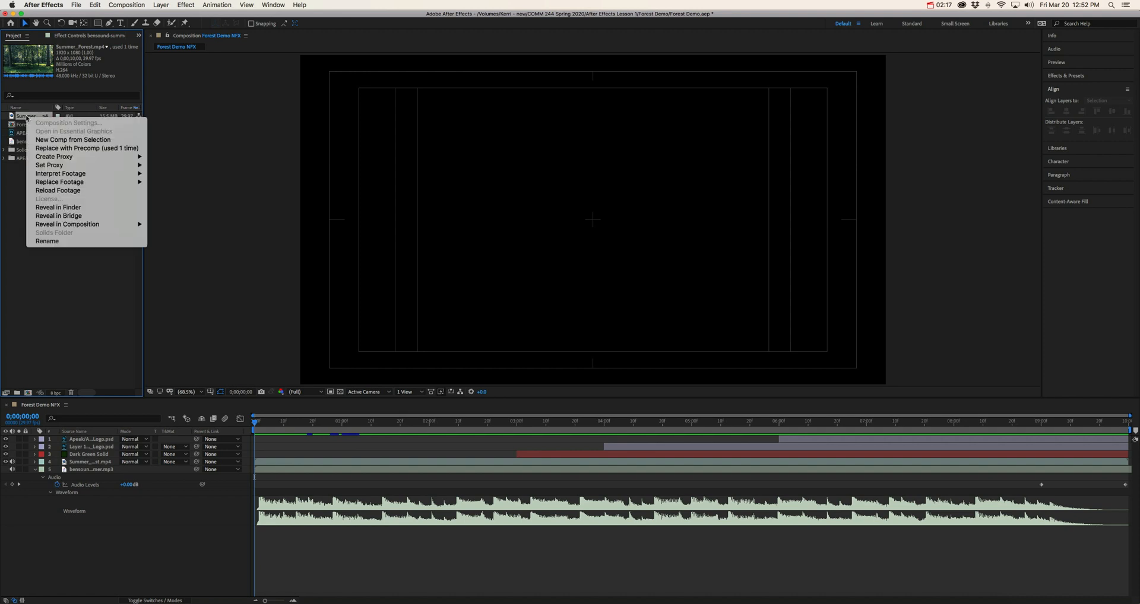
left_click(10, 237)
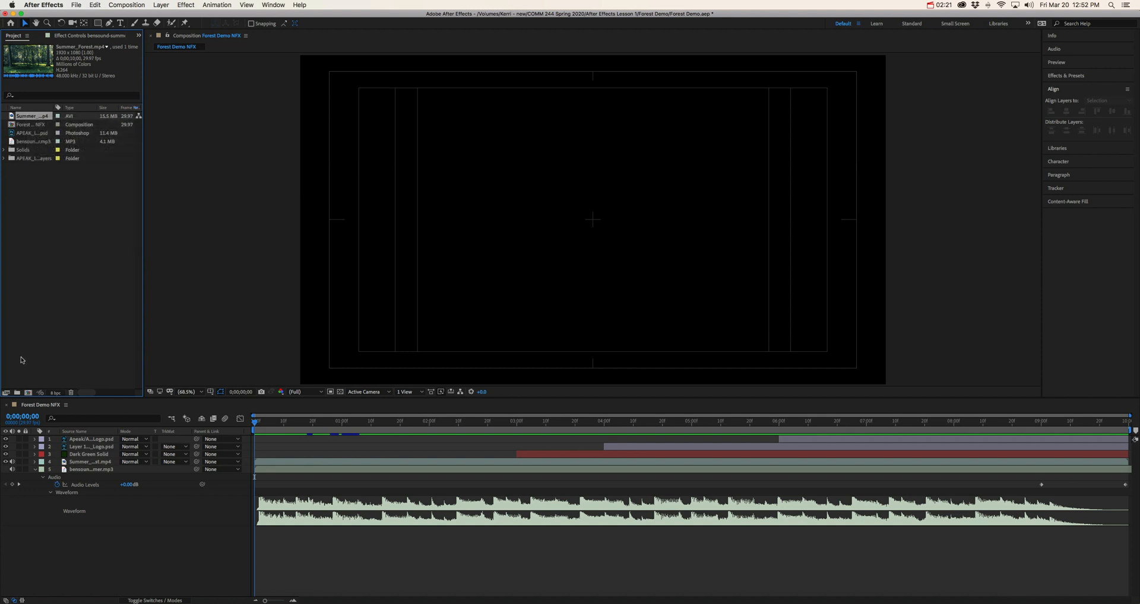
mouse_move(26, 117)
left_mouse_down()
mouse_move(28, 393)
mouse_move(53, 343)
mouse_move(27, 118)
left_mouse_up()
right_click(26, 119)
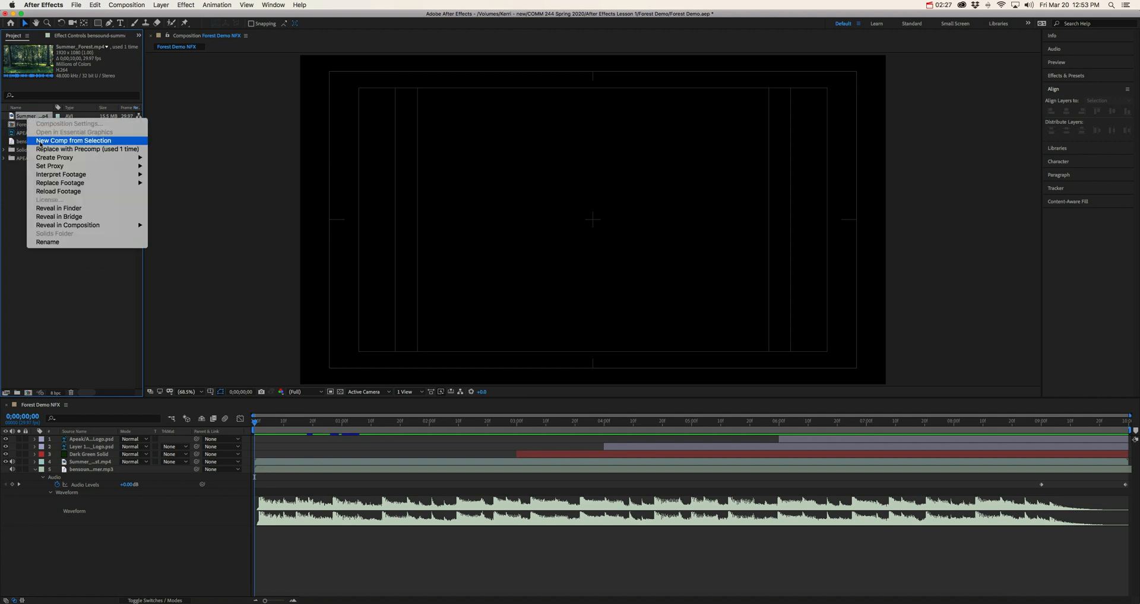
left_click(62, 141)
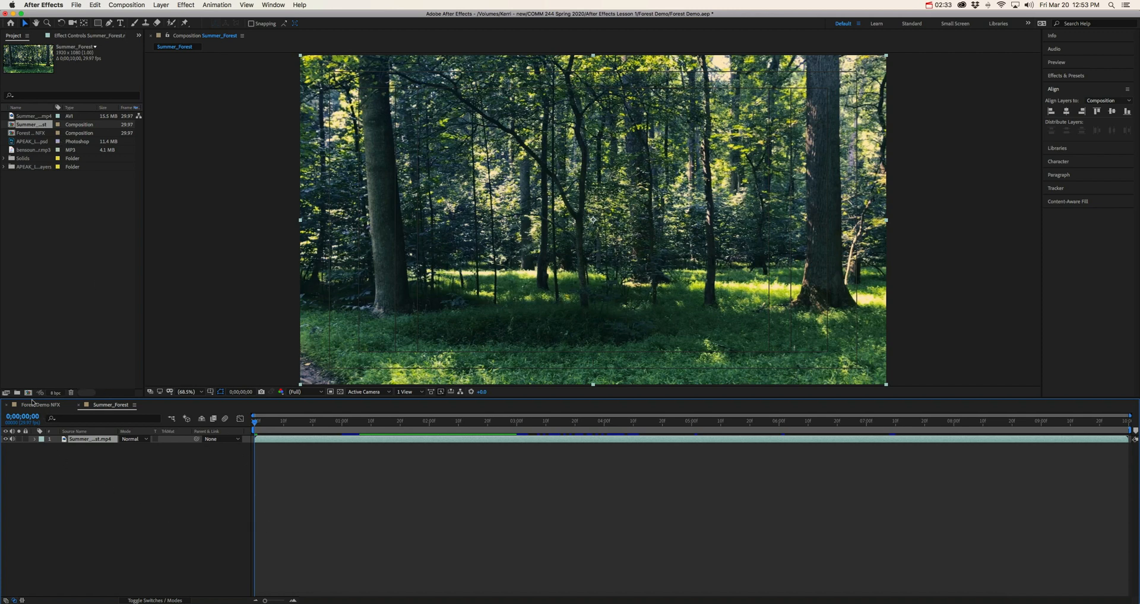
Step: Switch back and forth between the Forest Demo NFX and Summer_Forest timelines to compare the two compositions
left_click(33, 406)
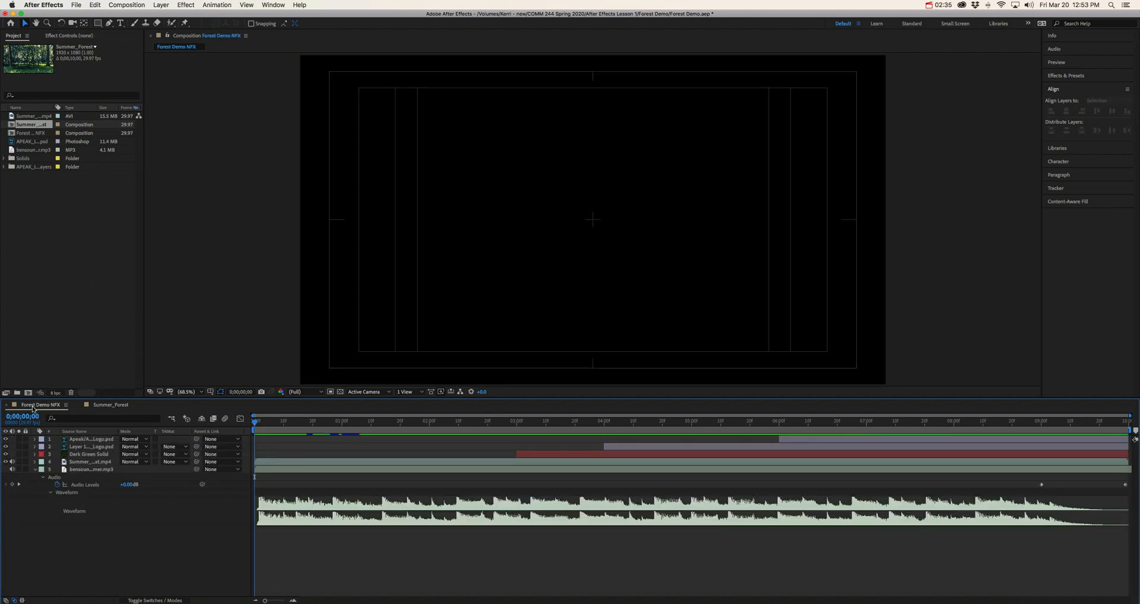
left_click(122, 406)
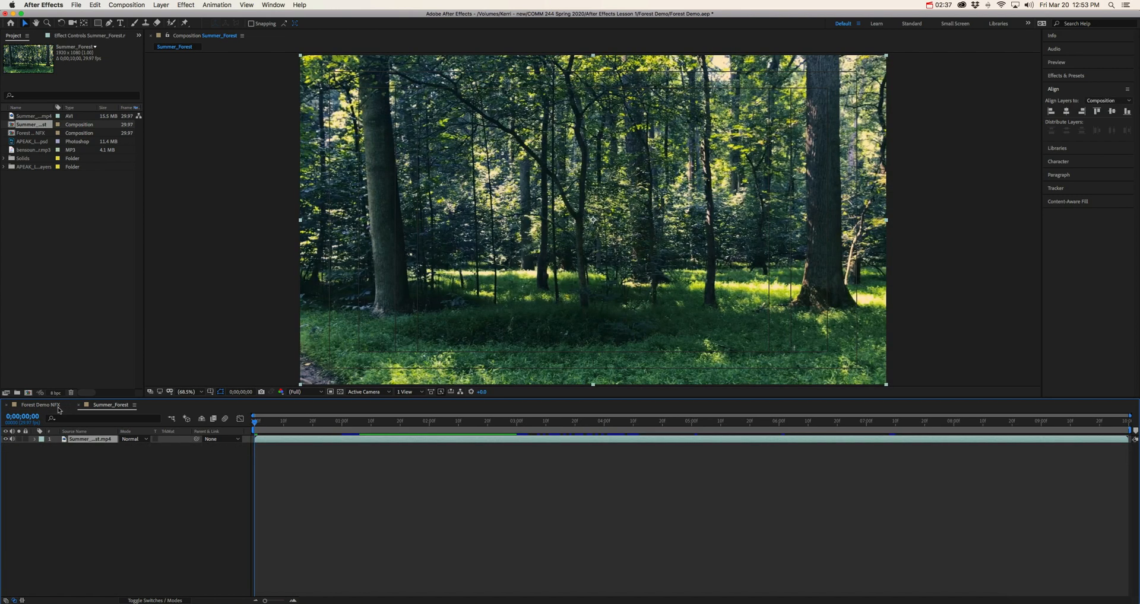
left_click(53, 407)
left_click(109, 408)
left_click(31, 407)
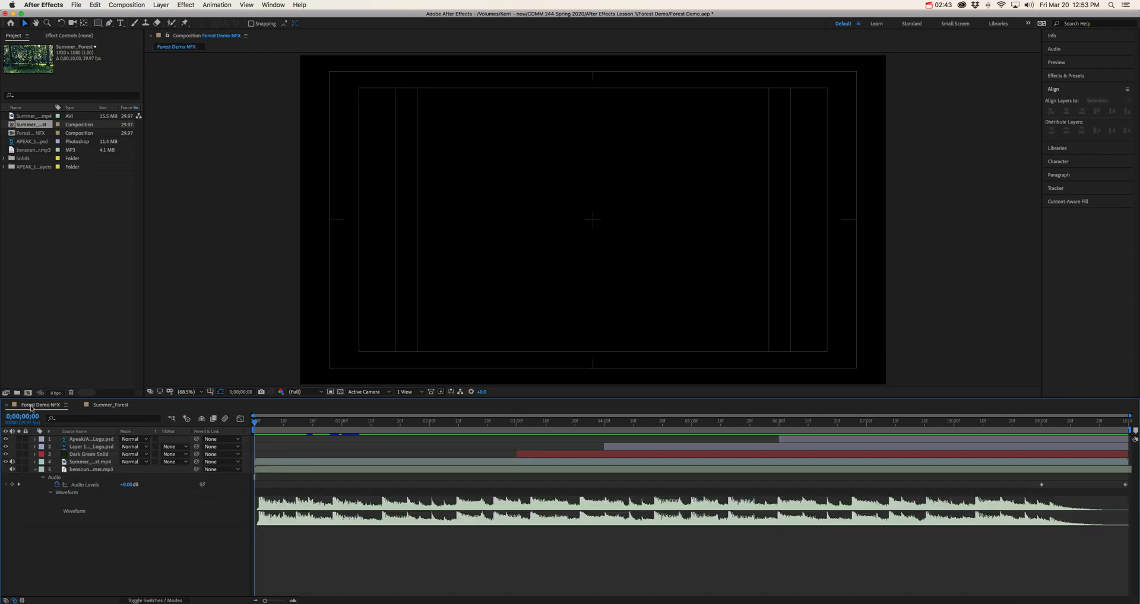
left_click(98, 409)
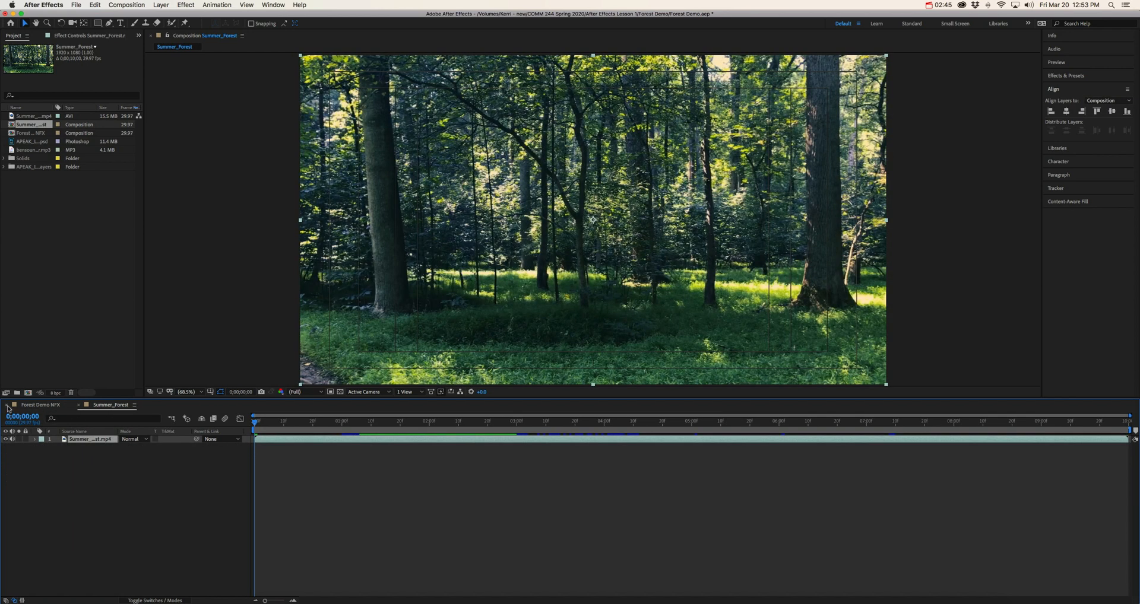
Step: Close the Forest Demo NFX timeline, reopen it from the project, and reorder the timelines so Summer_Forest comes second
left_click(7, 408)
double_click(35, 133)
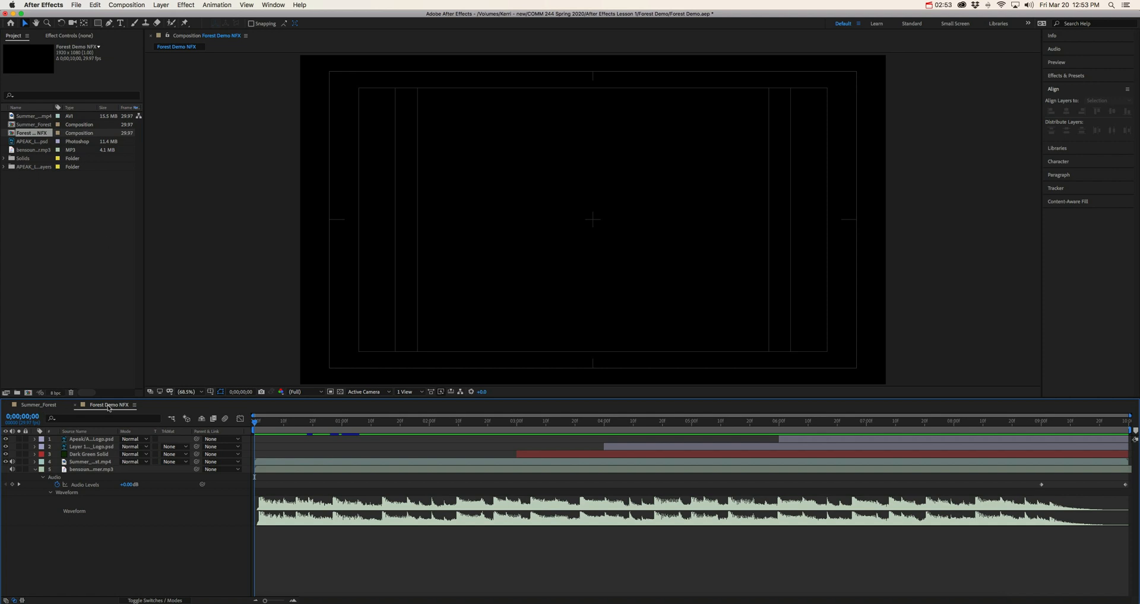
left_click_drag(39, 404, 98, 409)
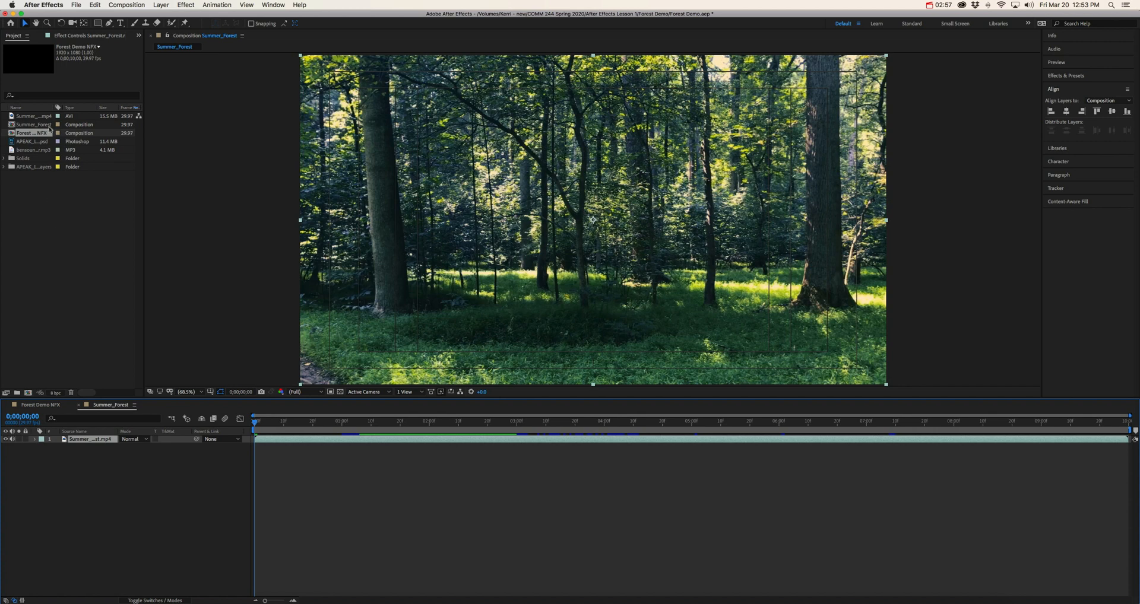
Step: Rename the Summer_Forest composition as Forest Demo FX
left_click(32, 126)
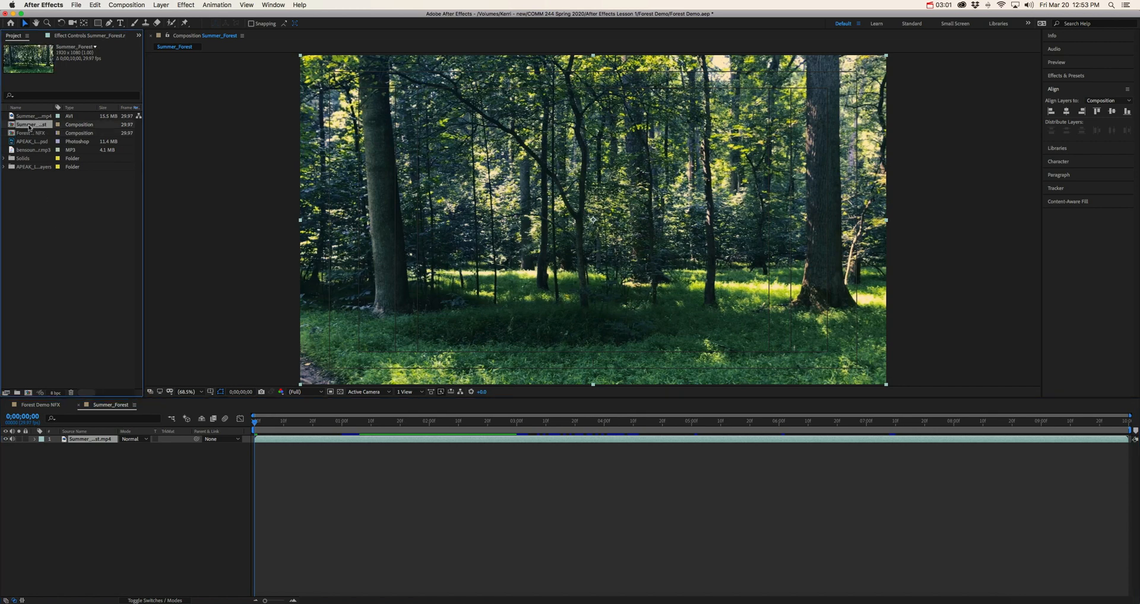
right_click(28, 127)
left_click(49, 251)
type("Fore")
type("st De")
type("mo")
type(" FX")
key("Return")
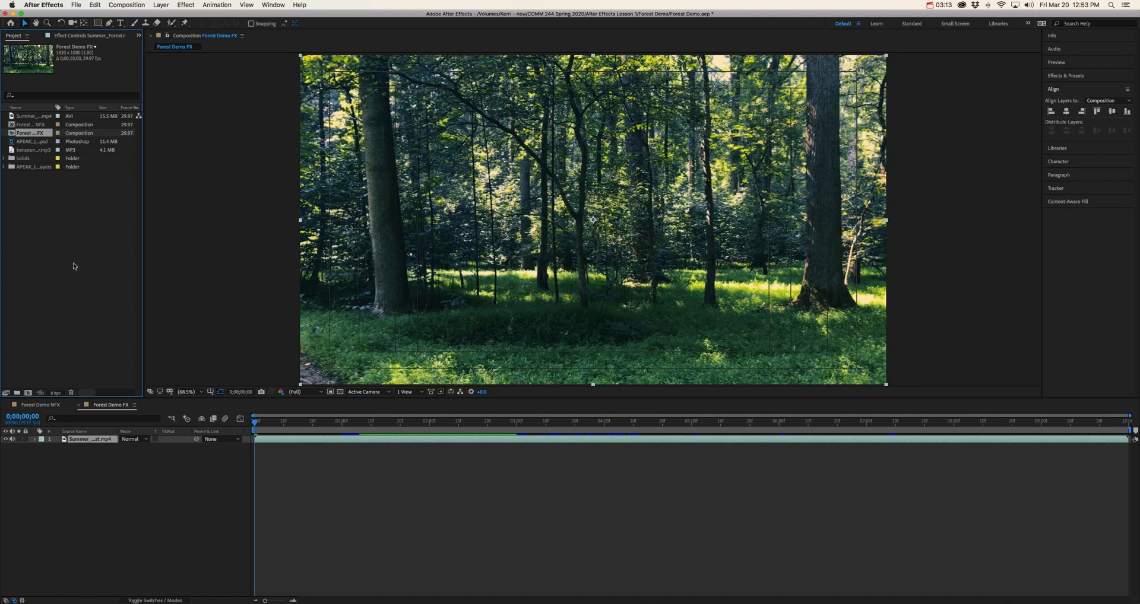
left_click(74, 266)
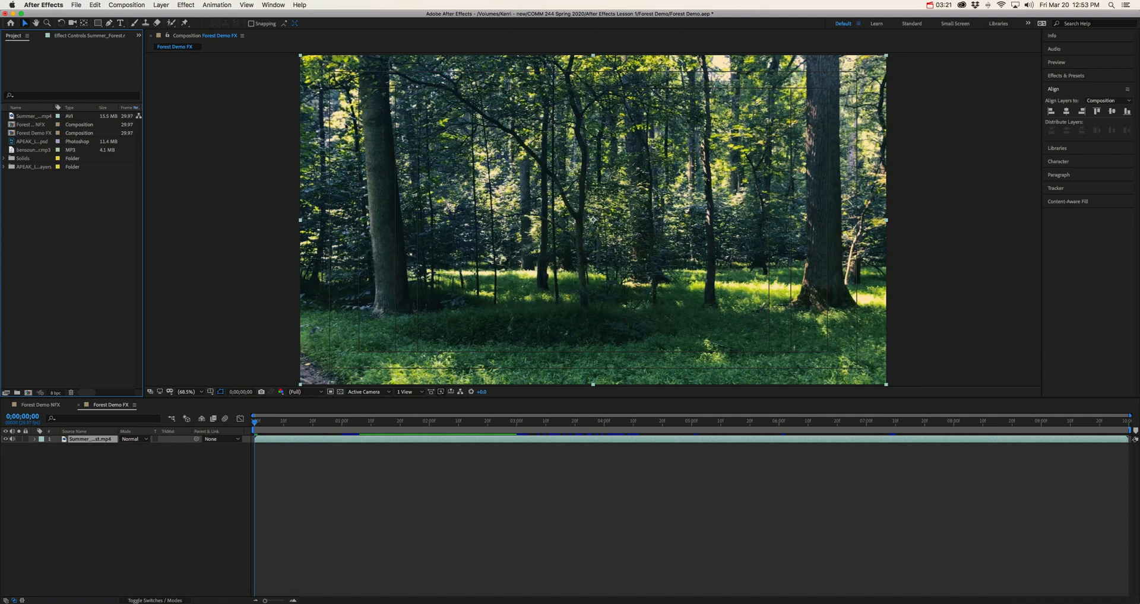
Step: Turn off the title/action safe guides for the Forest Demo FX composition
left_click(221, 393)
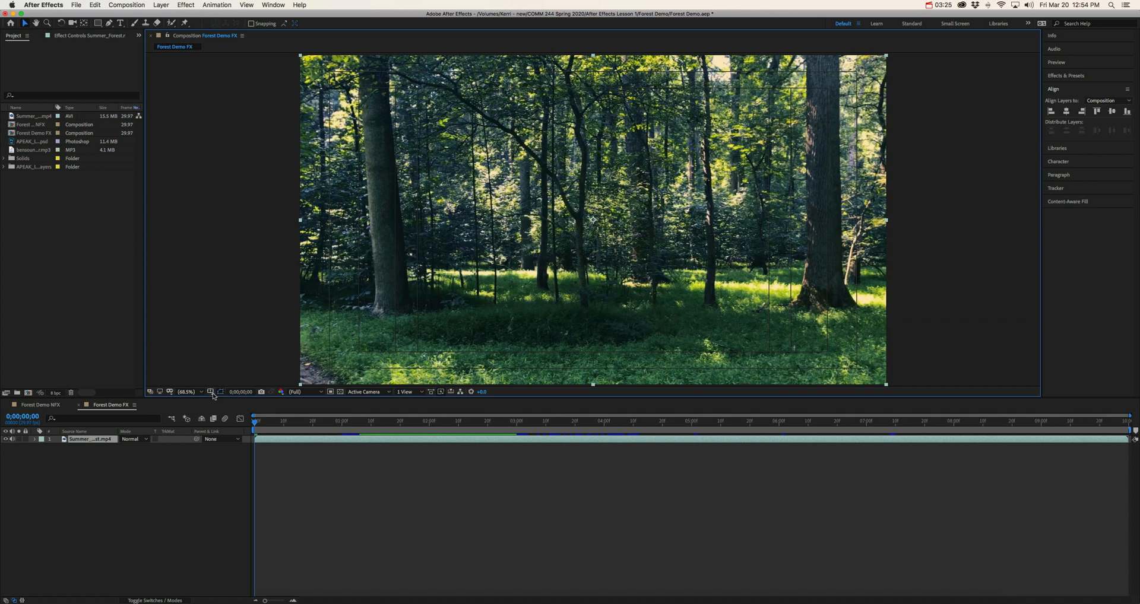
left_click(211, 393)
left_click(217, 402)
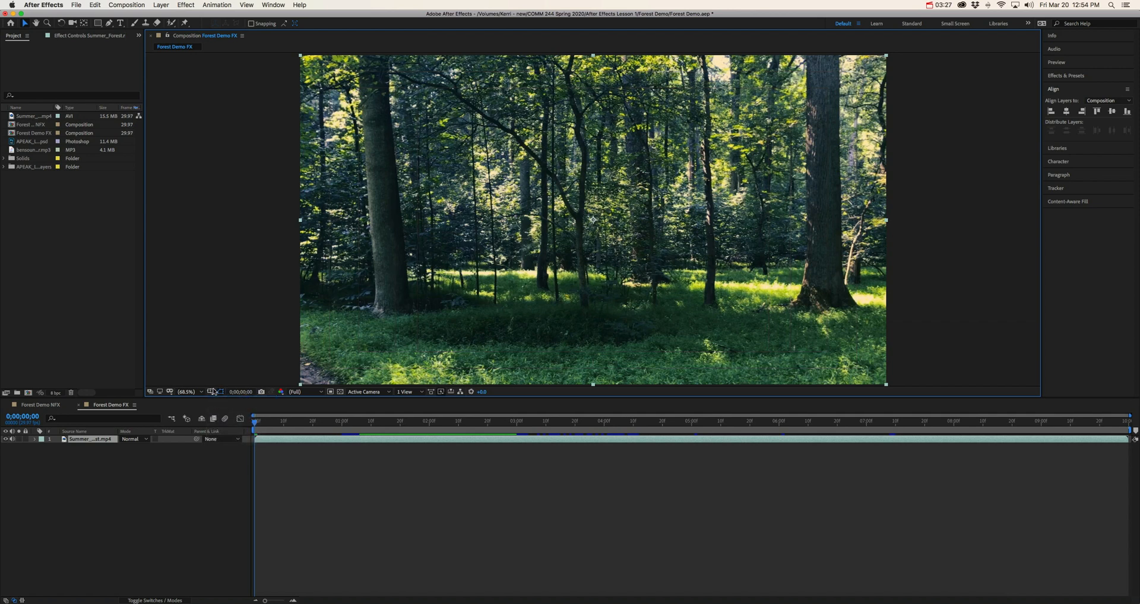
Step: Delete the Summer_Forest.mp4 layer from the Forest Demo FX composition
left_click(61, 209)
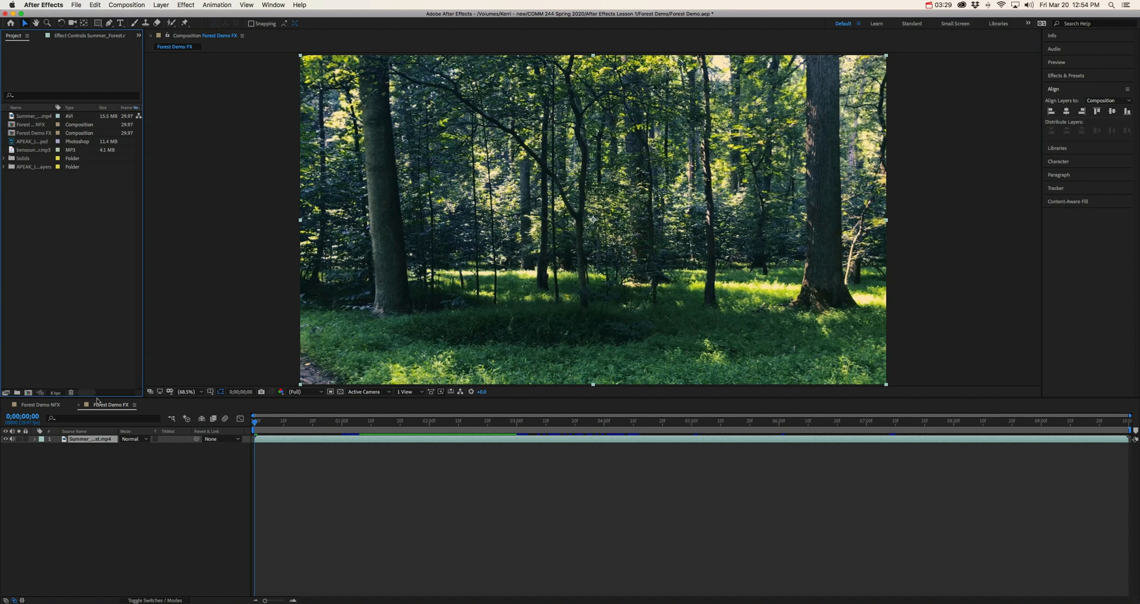
left_click(88, 444)
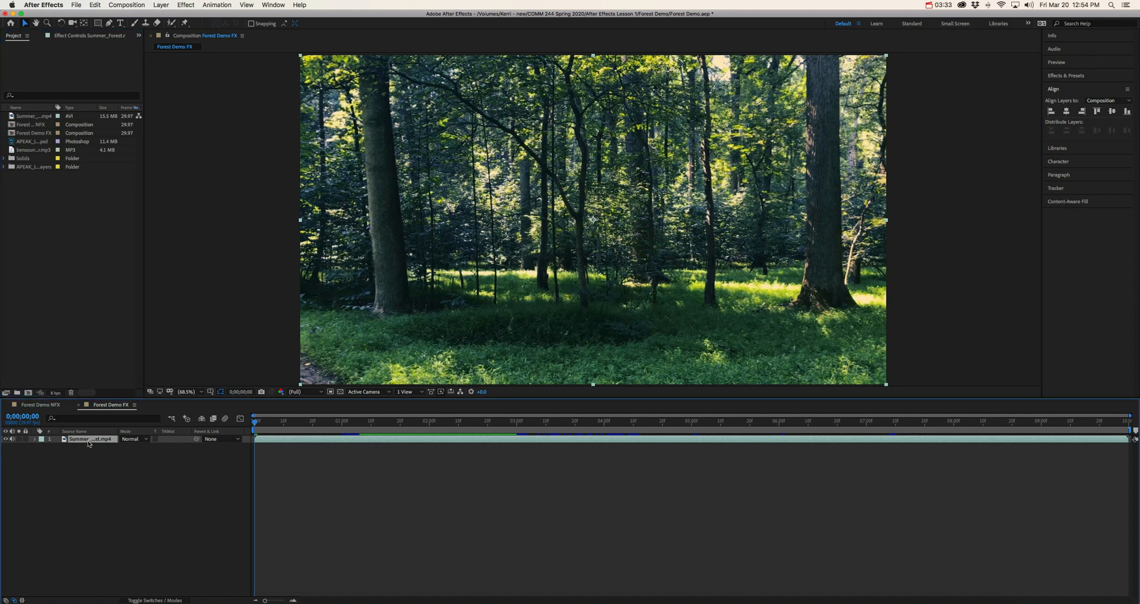
key("Delete")
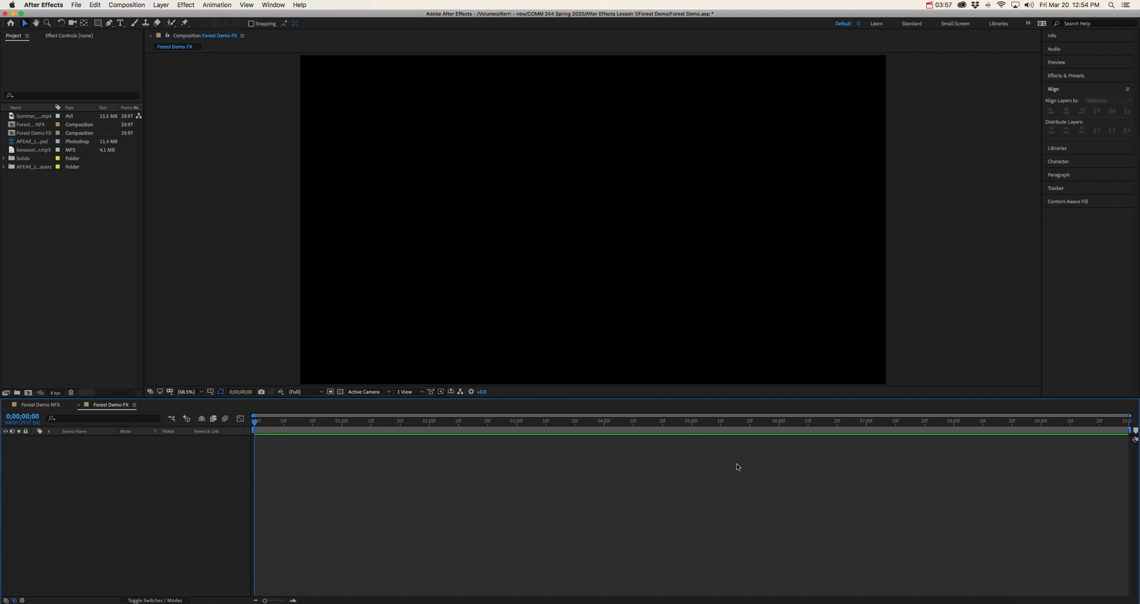
Step: Switch to QuickTime Player and review Forest Demo FX.mov at 9, 6, 5 and 4 seconds, examining the logo and background effects, then minimize it
left_click(924, 601)
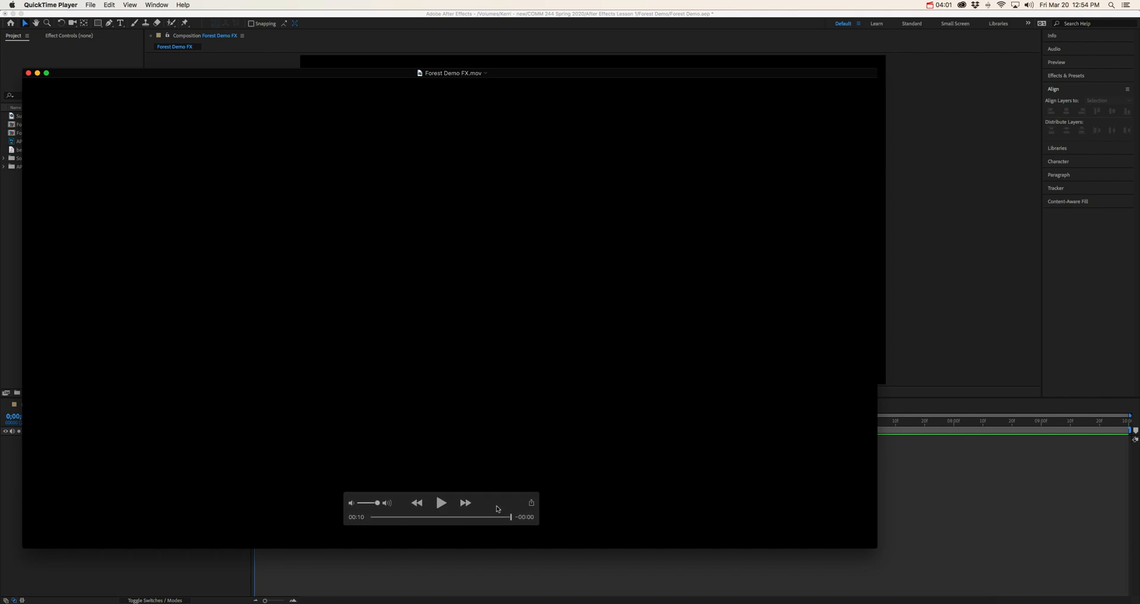
left_click(432, 512)
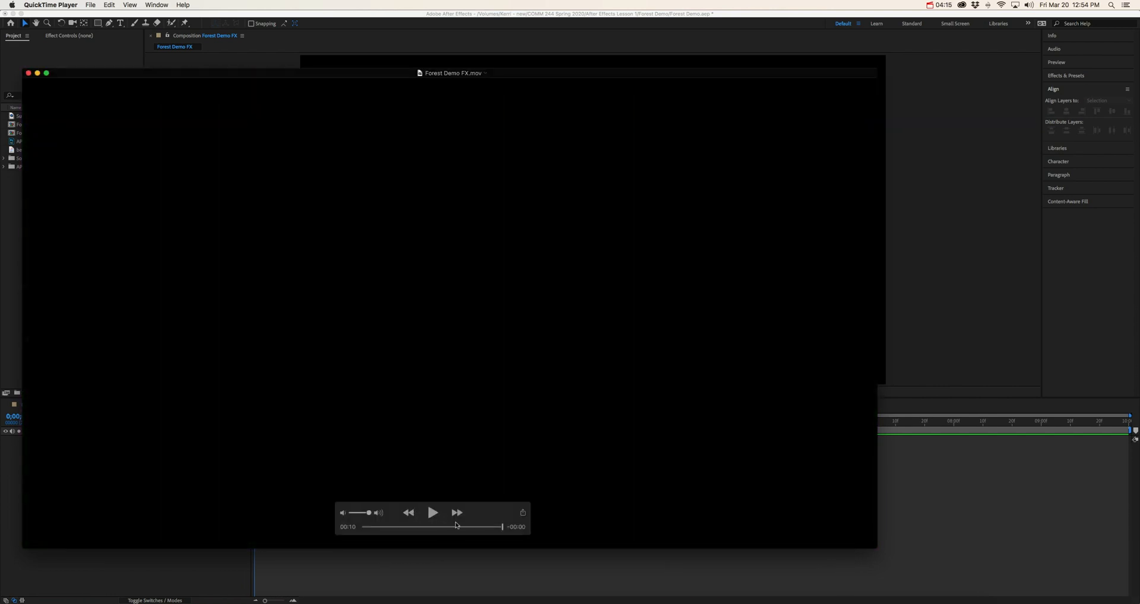
mouse_move(502, 527)
left_mouse_down()
mouse_move(353, 527)
mouse_move(492, 538)
left_mouse_up()
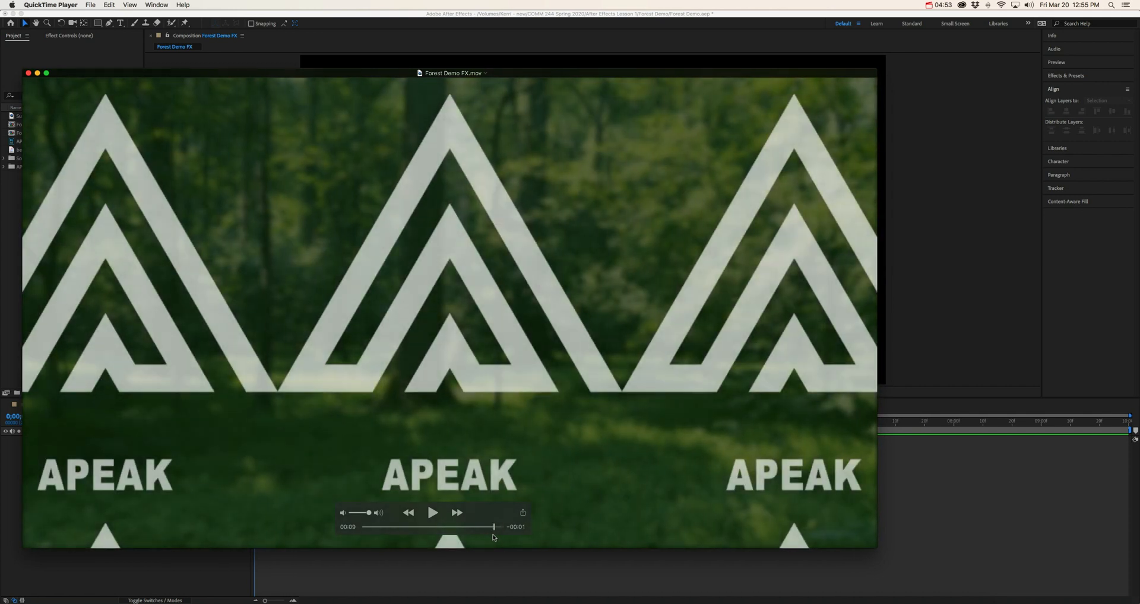
left_click_drag(495, 538, 439, 537)
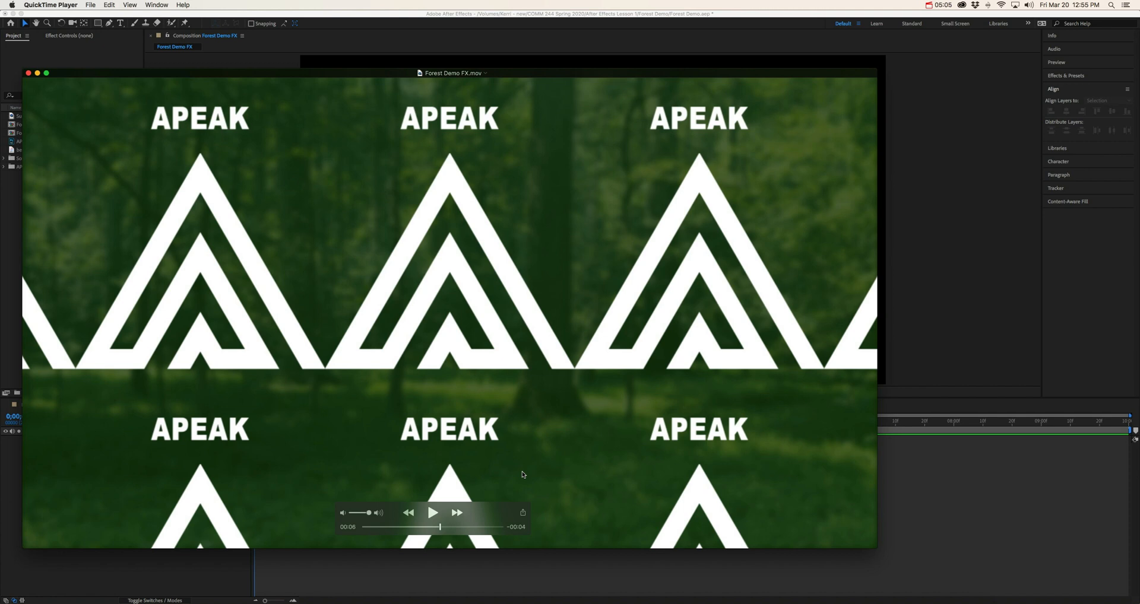
left_click_drag(441, 529, 429, 528)
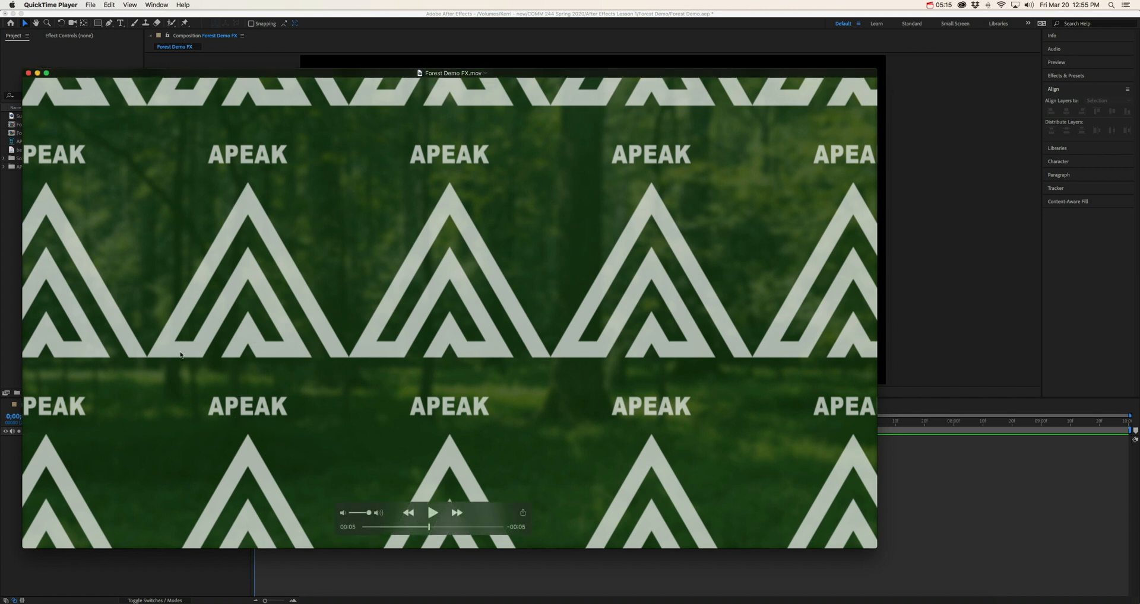
left_click(36, 73)
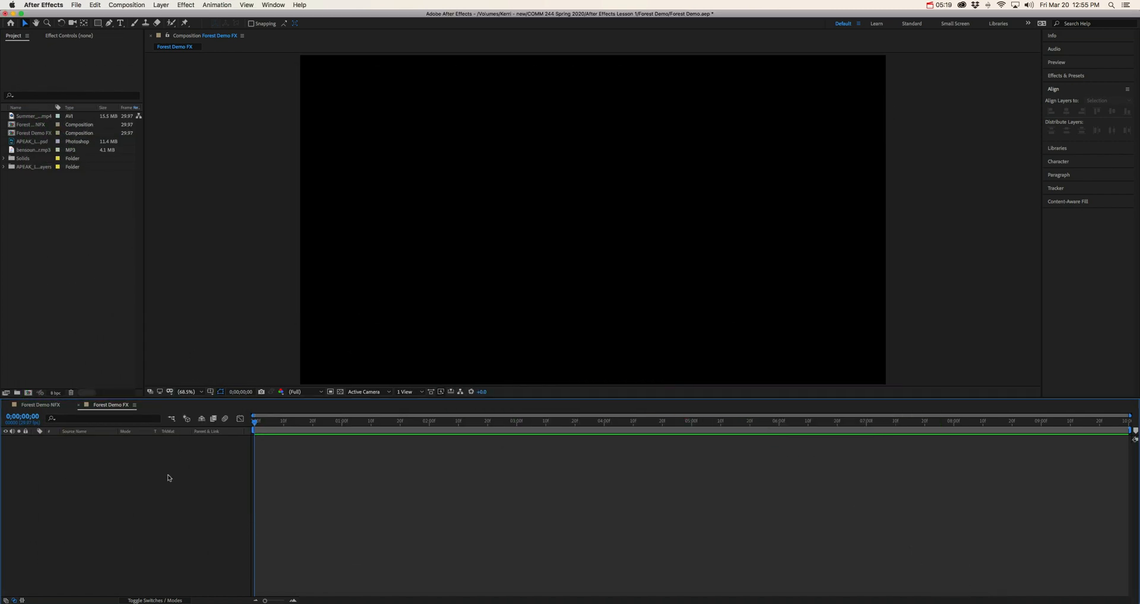
left_click(966, 598)
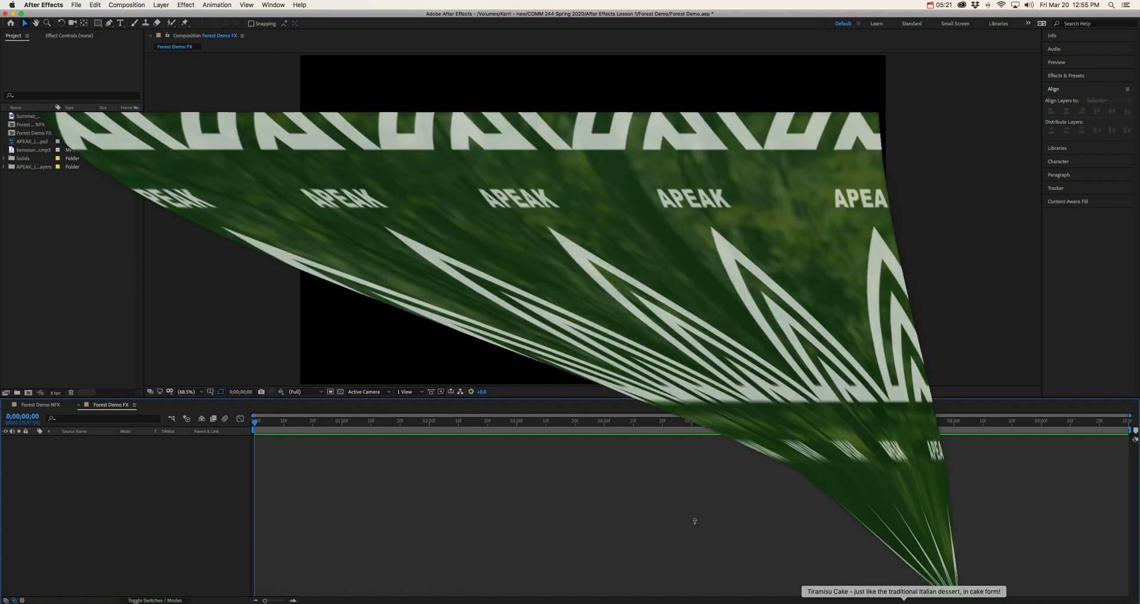
mouse_move(431, 528)
left_mouse_down()
mouse_move(396, 526)
mouse_move(419, 525)
left_mouse_up()
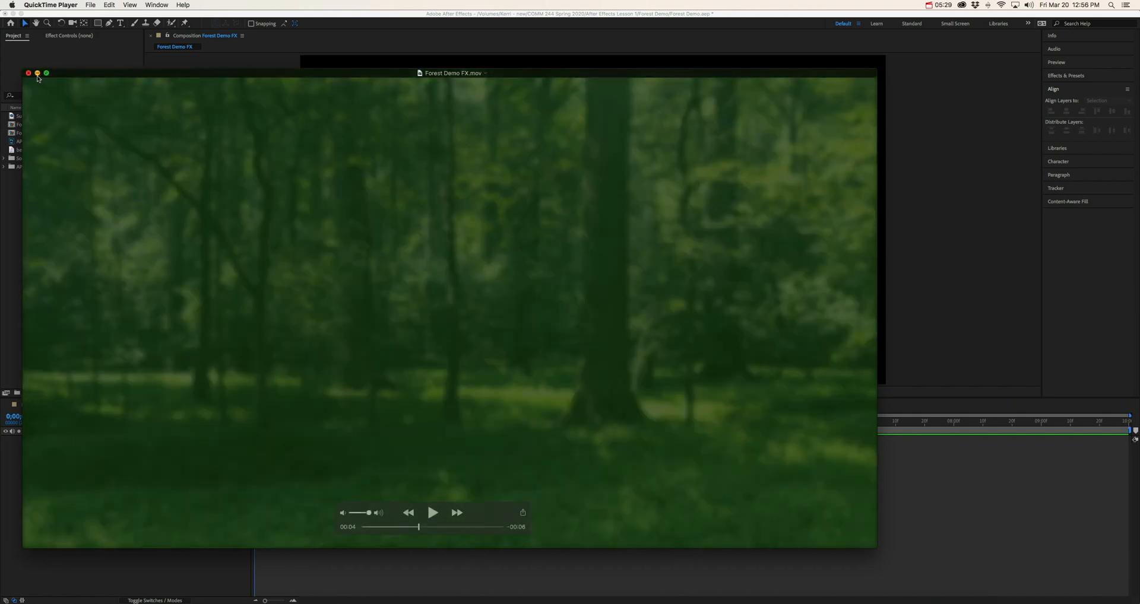
left_click(37, 73)
Step: Show the Forest Demo NFX timeline and collapse the bensound MP3 layer's audio properties
left_click(30, 408)
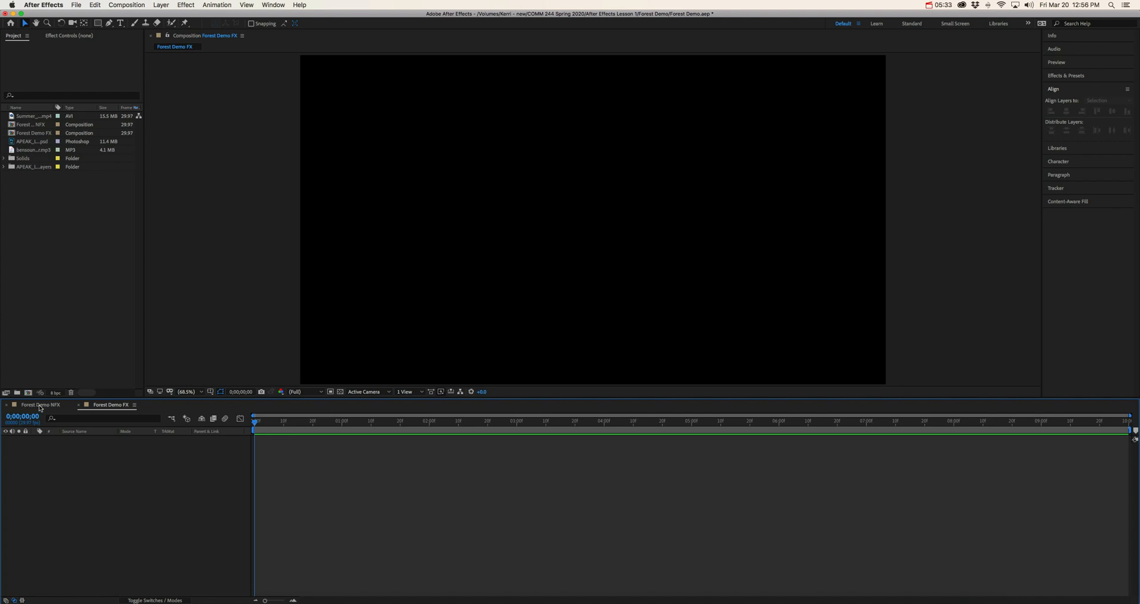
left_click(39, 407)
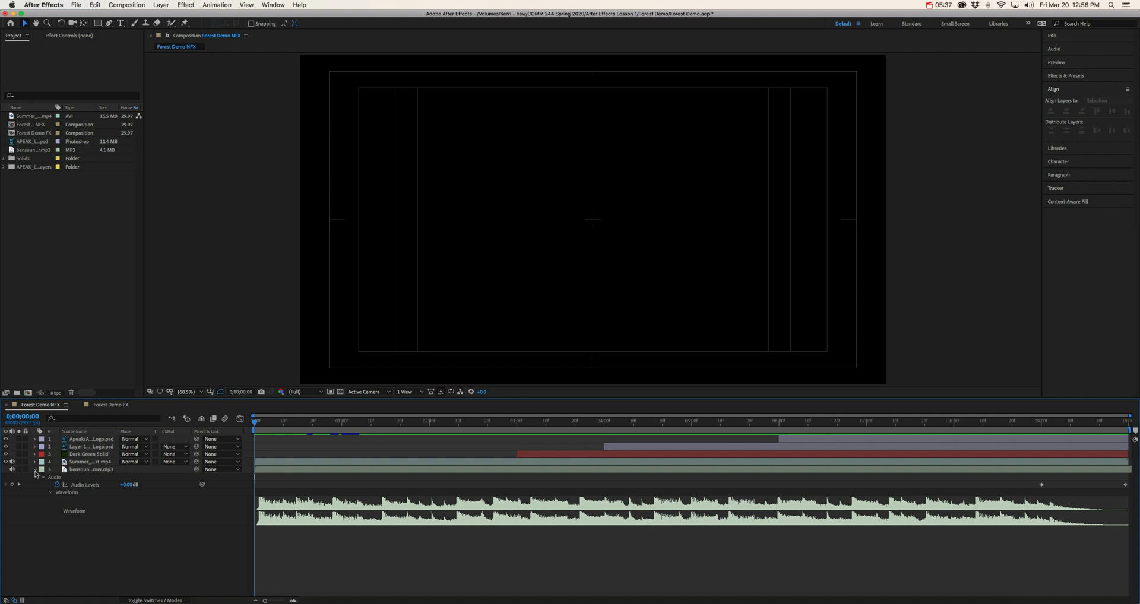
left_click(35, 470)
left_click(94, 470)
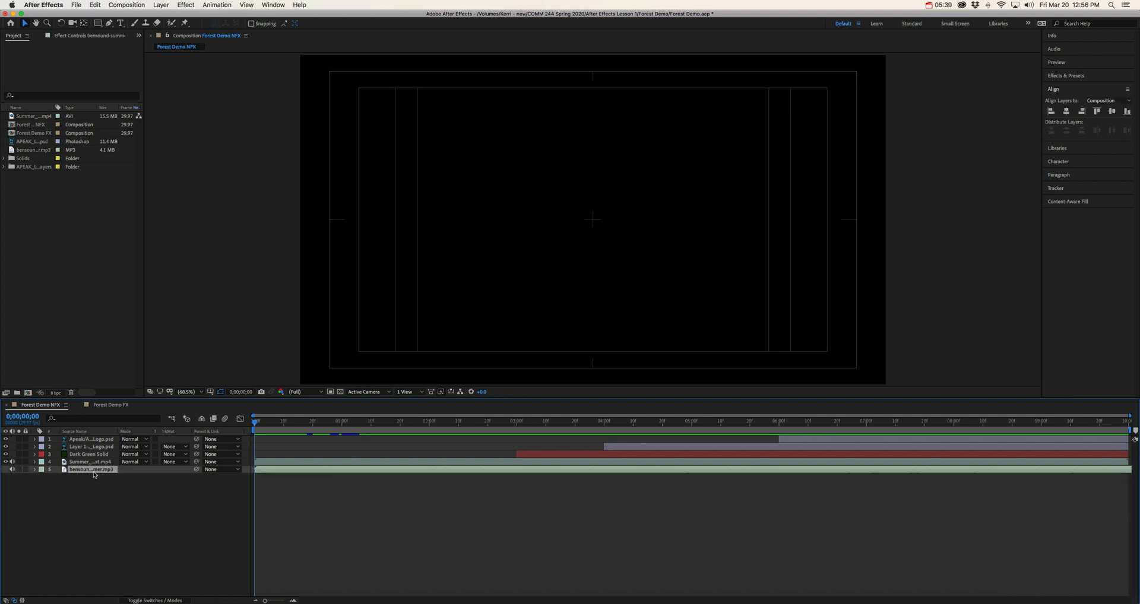
left_click(90, 462, "shift")
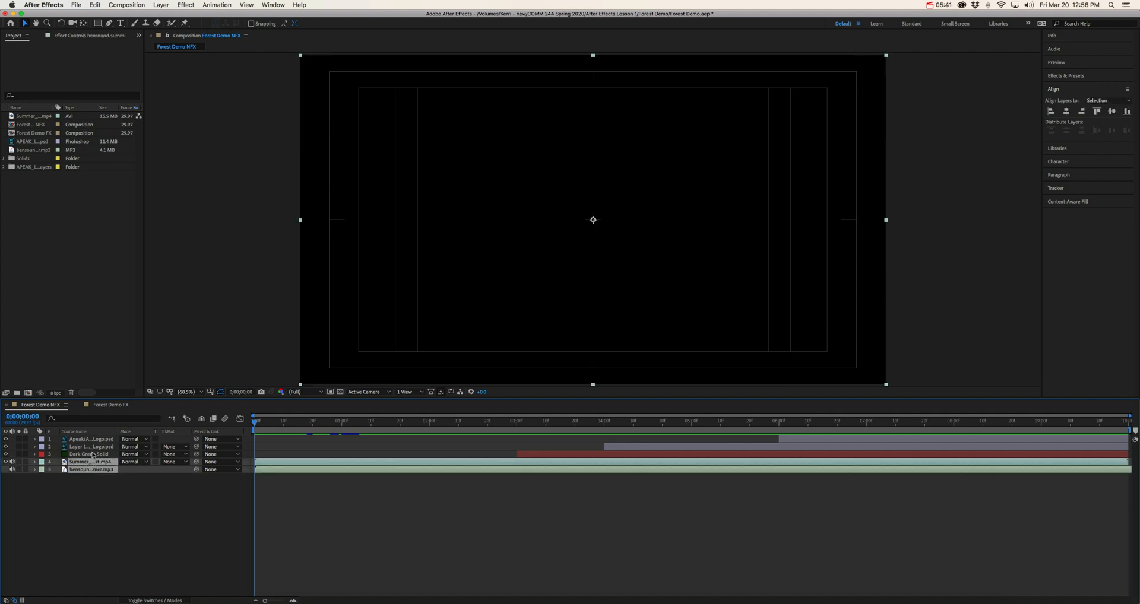
left_click(86, 456, "shift")
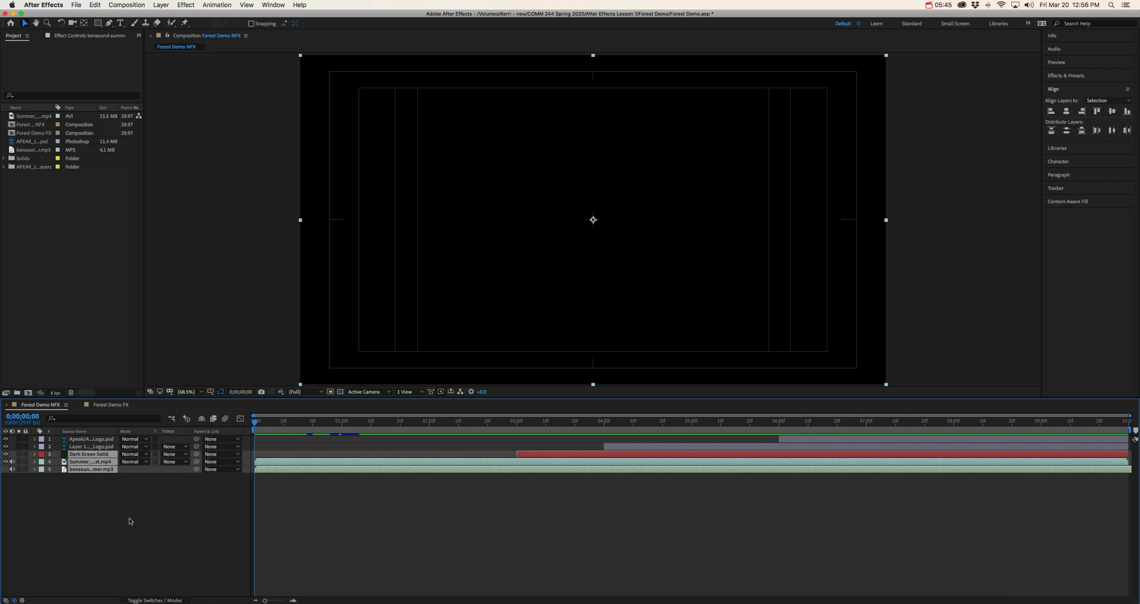
left_click(116, 510)
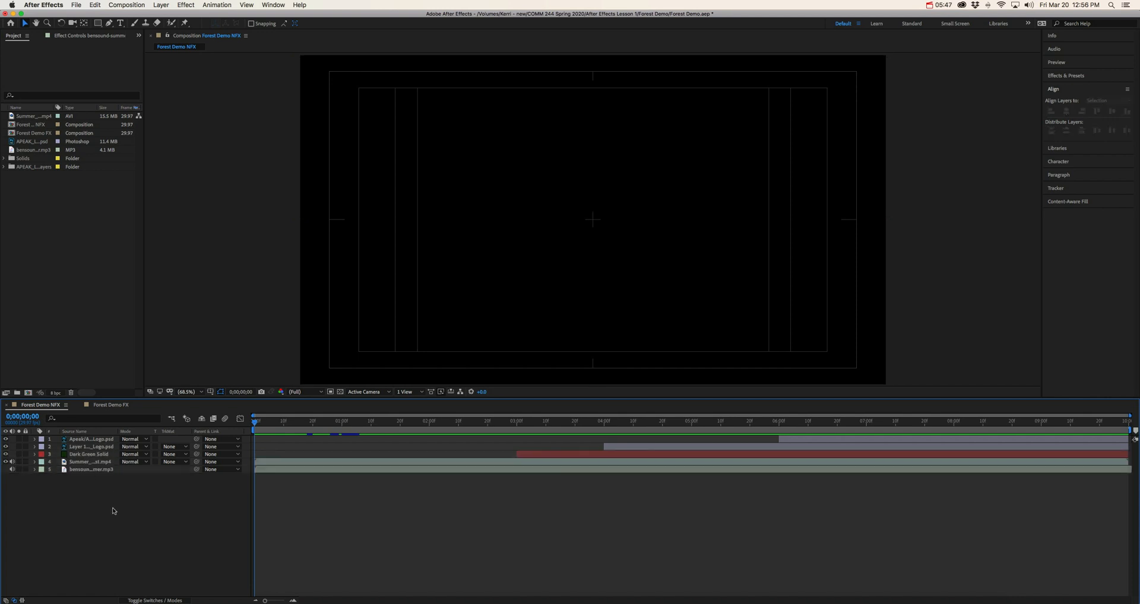
left_click(90, 470)
left_click(88, 486)
left_click(86, 470)
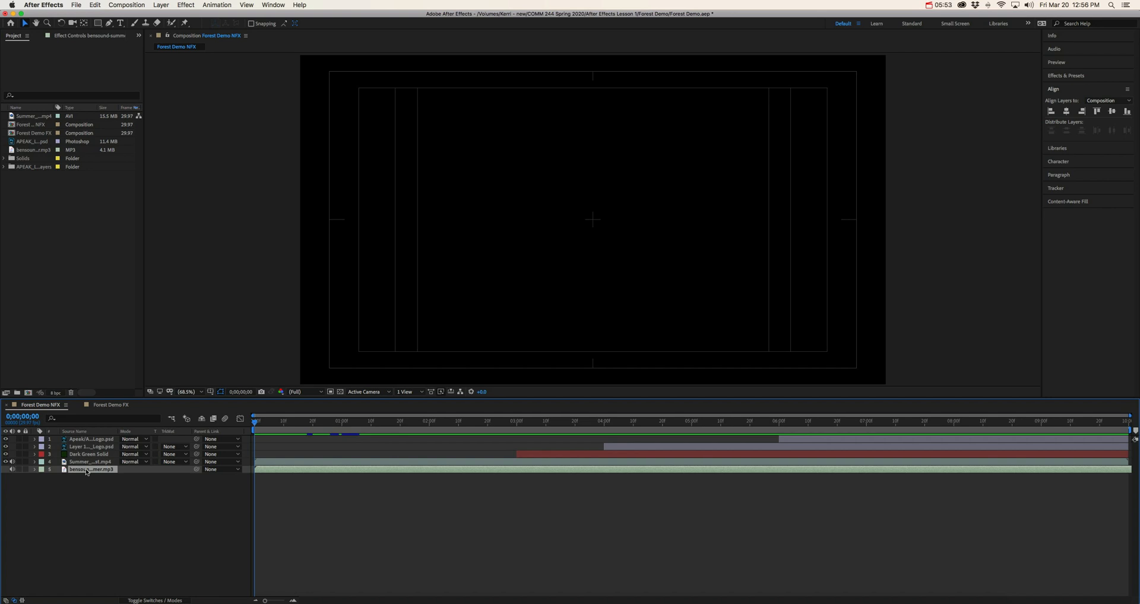
left_click(82, 463, "shift")
left_click(84, 454, "shift")
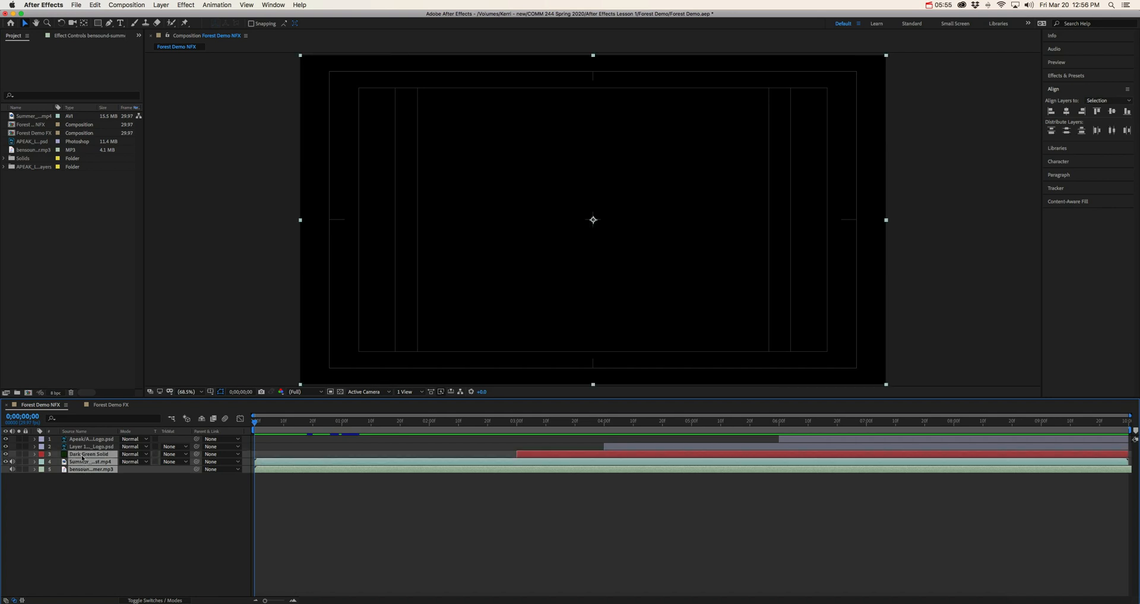
left_click(78, 514)
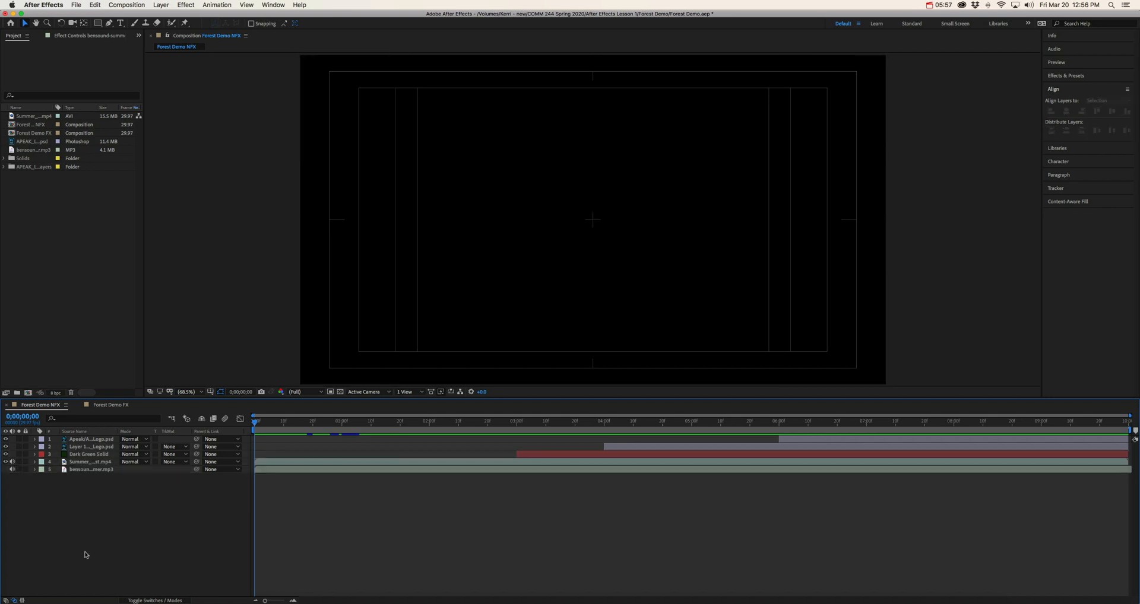
Step: Copy the Dark Green Solid, Summer_Forest.mp4 and bensound MP3 layers from Forest Demo NFX into the Forest Demo FX composition
left_click_drag(85, 553, 94, 459)
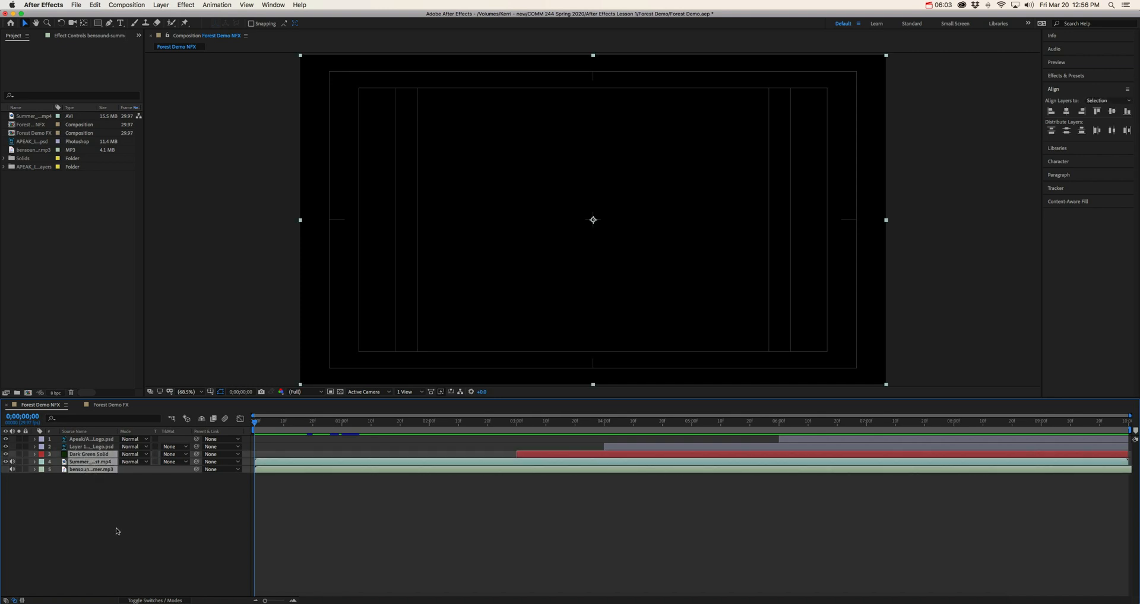
left_click(111, 405)
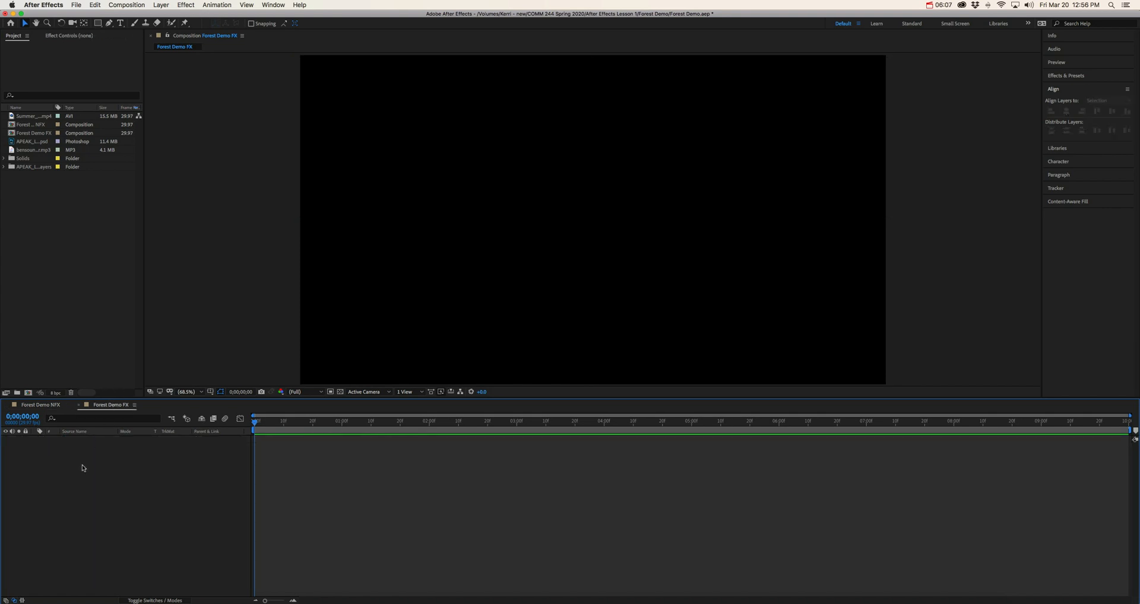
key("super+v")
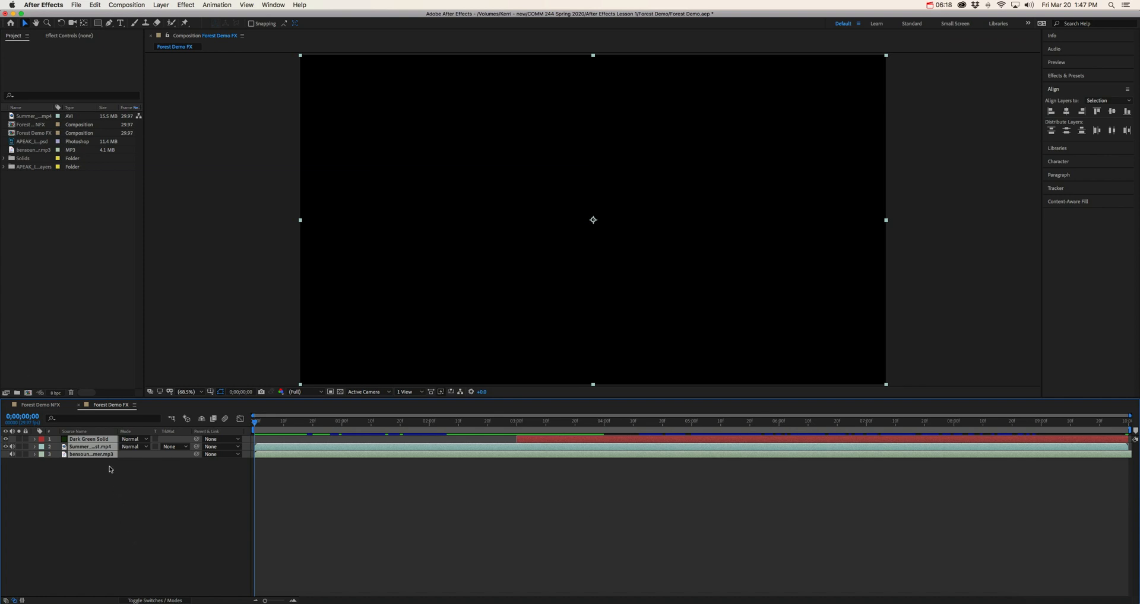
left_click(109, 469)
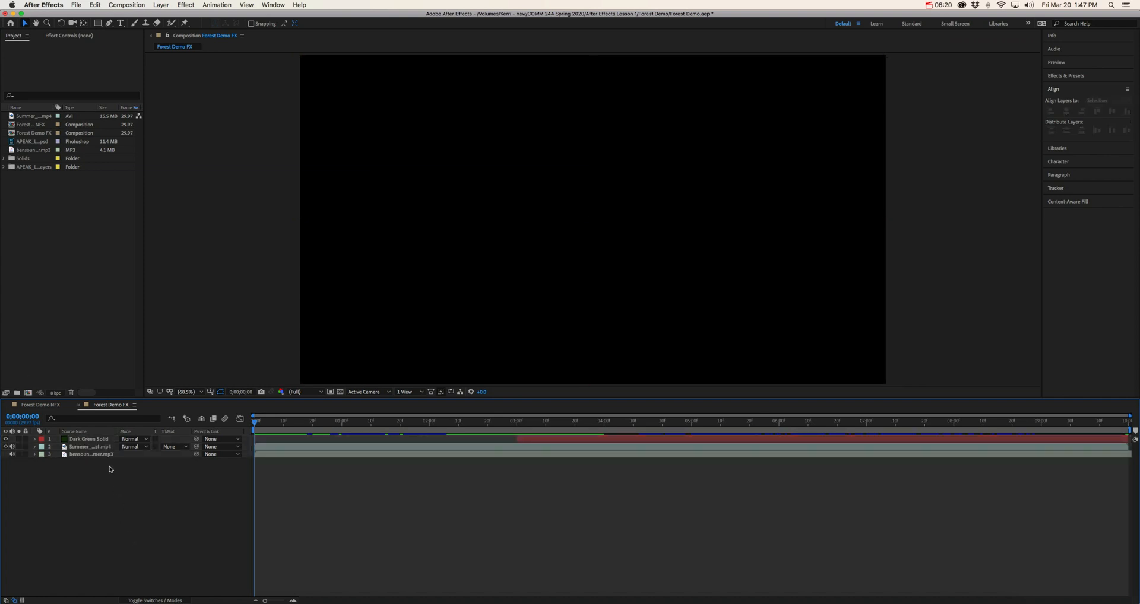
Step: Keep the playhead at the start of Forest Demo FX and mute the bensound MP3 layer
left_click_drag(254, 423, 187, 427)
left_click(12, 454)
Step: Preview the APEAK_Logo.psd footage, close its preview, and add it to Forest Demo FX above the Dark Green Solid layer
left_click(33, 144)
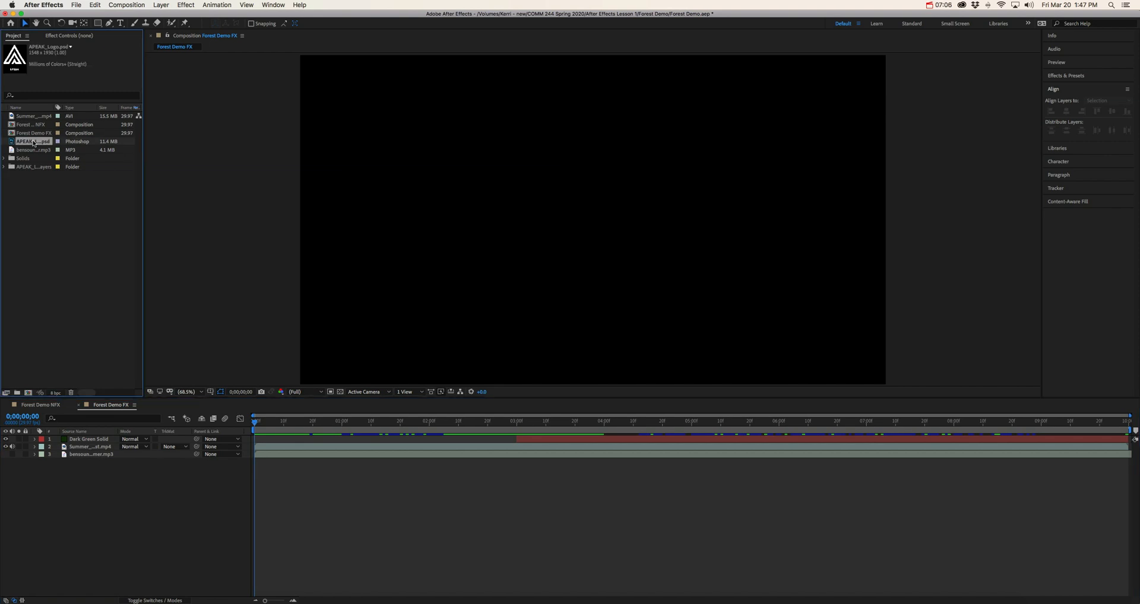
double_click(34, 143)
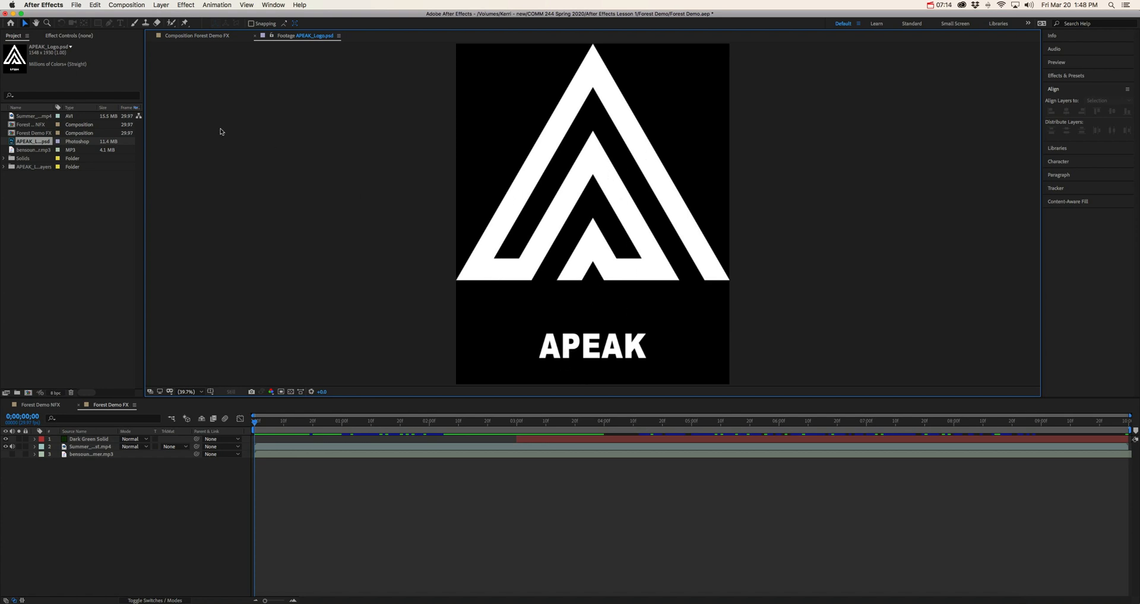
left_click(190, 38)
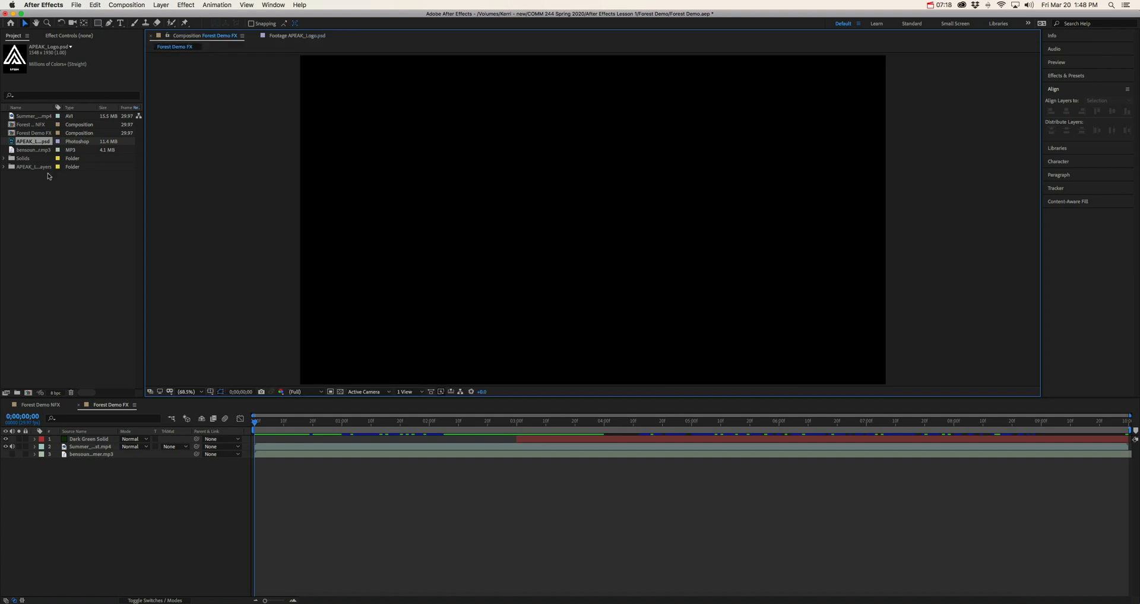
left_click(255, 36)
left_click_drag(31, 142, 82, 439)
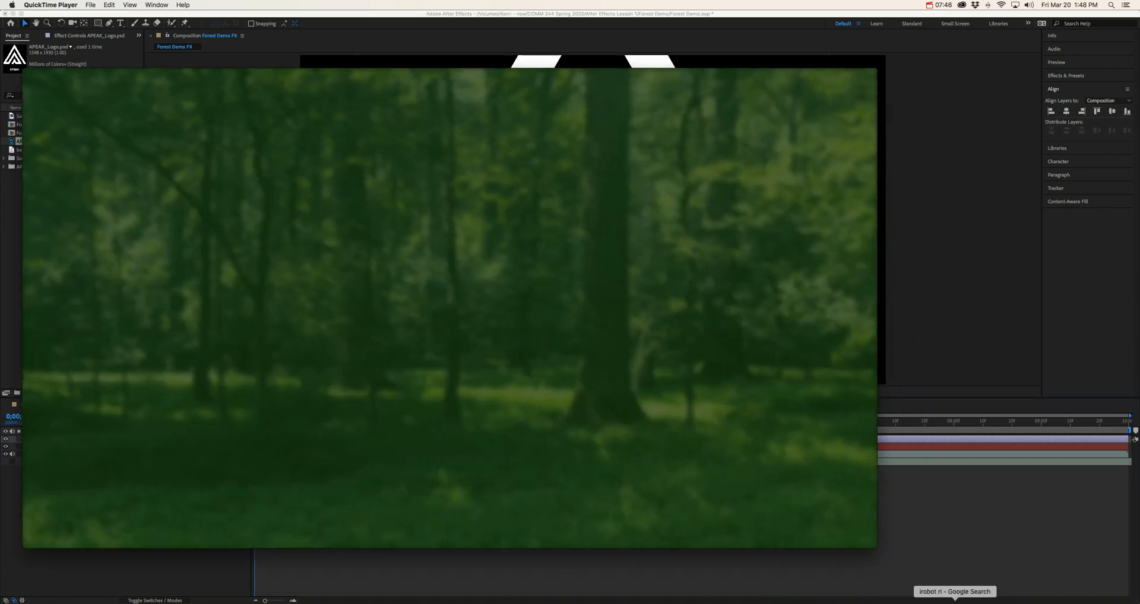
Step: Check Forest Demo FX.mov at 5 seconds in QuickTime Player, then return and trim the APEAK_Logo.psd layer to start at 0;00;04;00
mouse_move(420, 527)
left_mouse_down()
mouse_move(443, 529)
mouse_move(432, 530)
left_mouse_up()
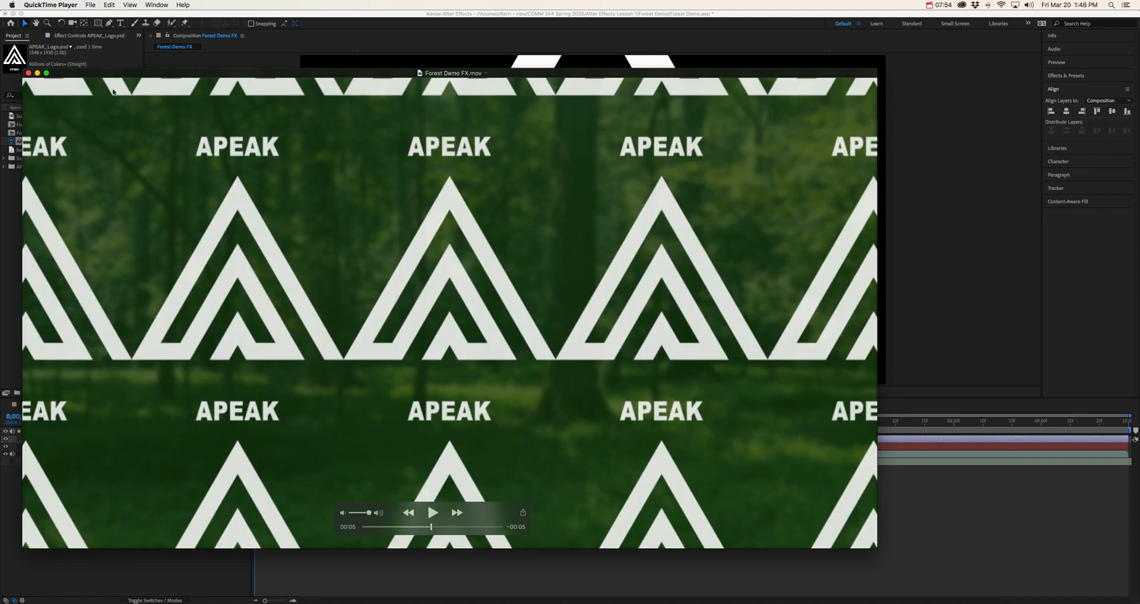
left_click(37, 73)
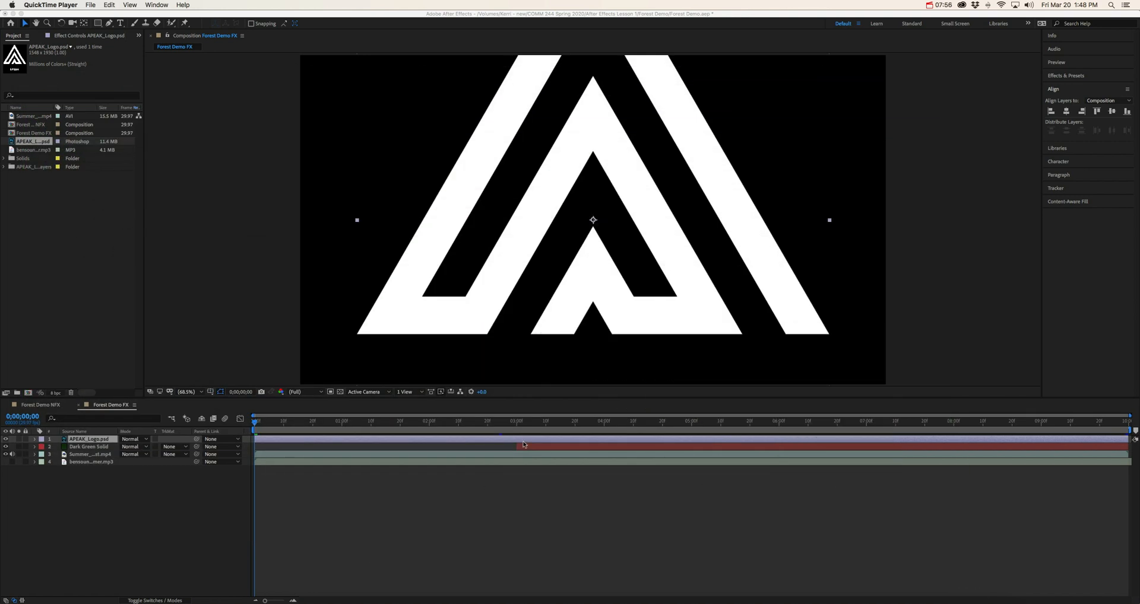
left_click(605, 422)
left_click(605, 422)
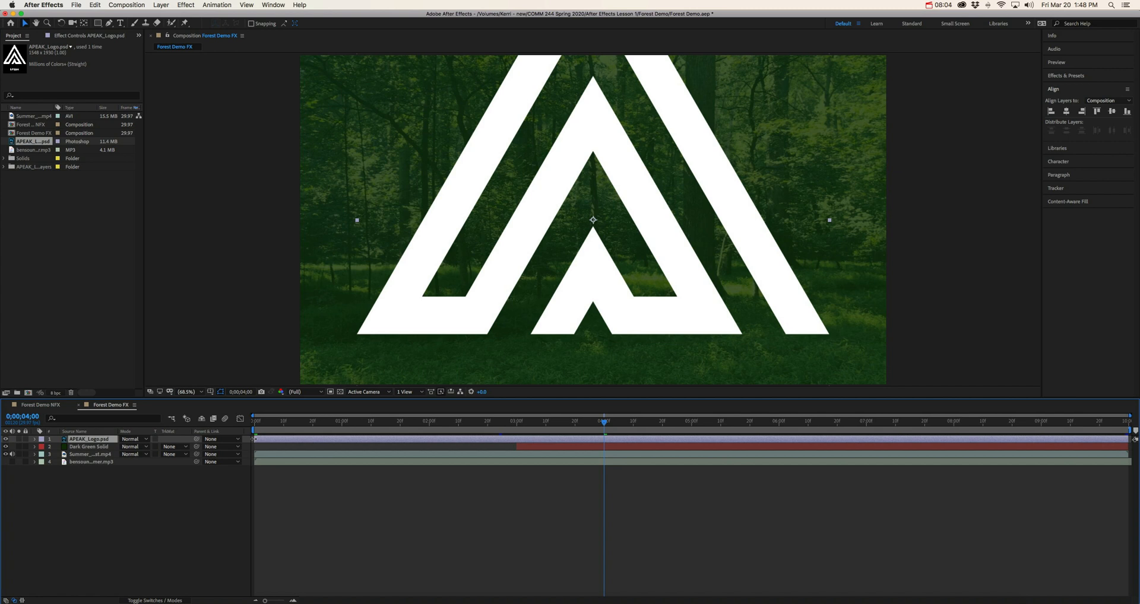
left_click_drag(255, 439, 608, 435)
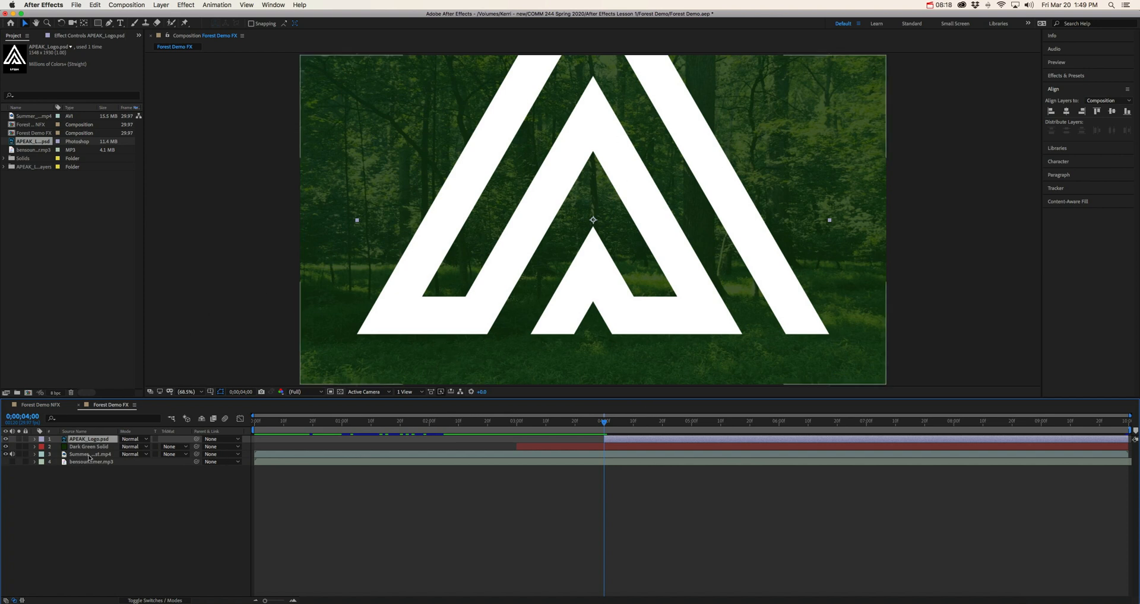
Step: Scale the APEAK_Logo.psd layer down to 41% so the whole logo fits within the frame
key("s")
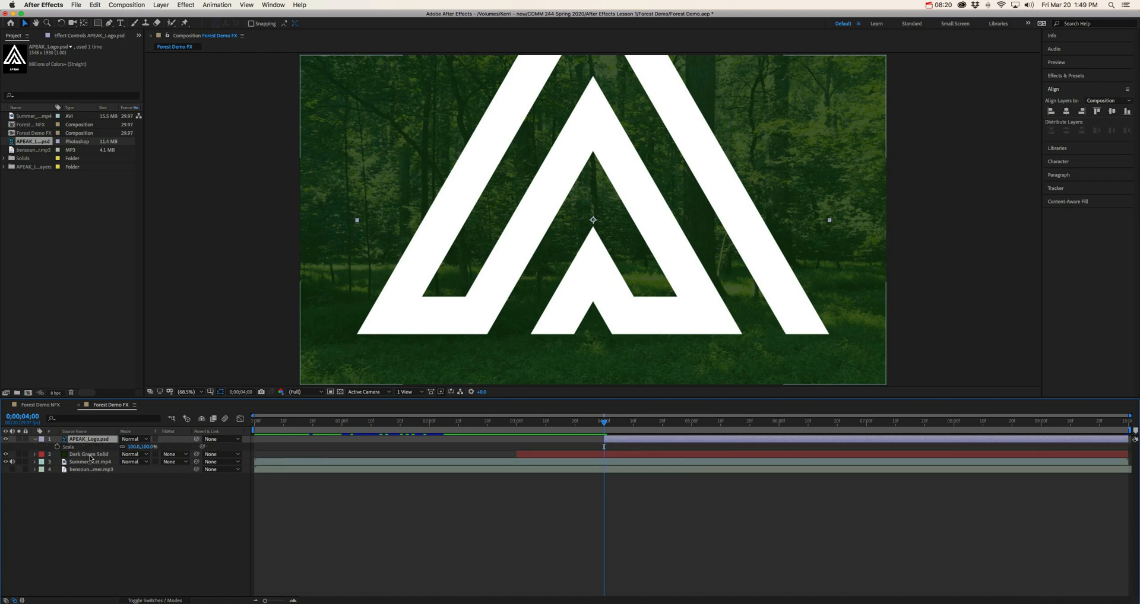
left_click_drag(131, 447, 97, 435)
left_click(92, 520)
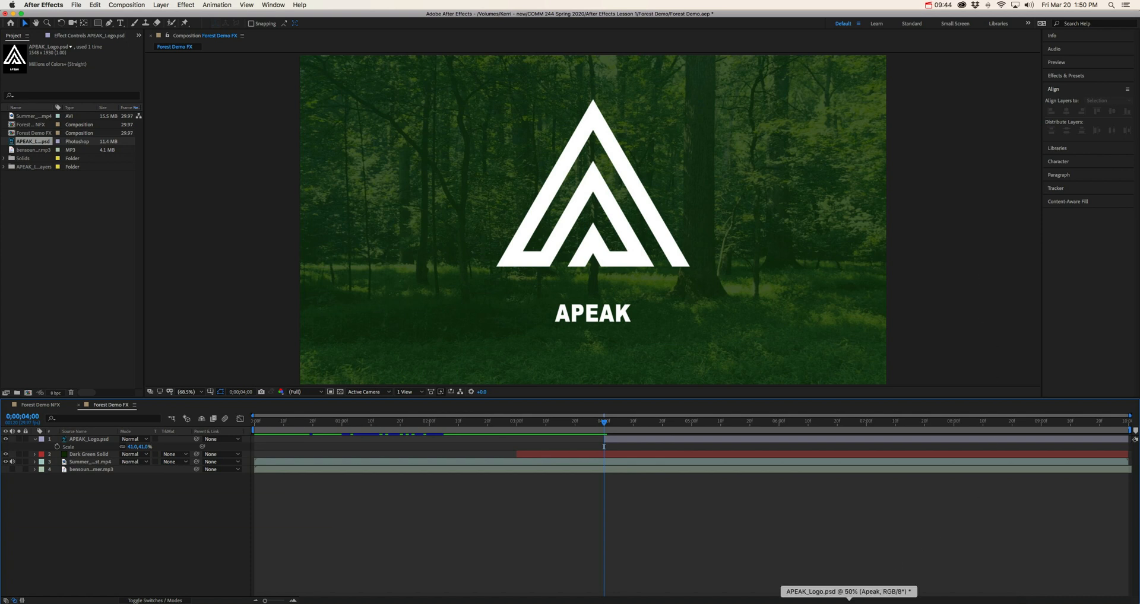
Step: Switch to Photoshop with APEAK_Logo.psd open and move its window to uncover the After Effects project items
left_click(849, 601)
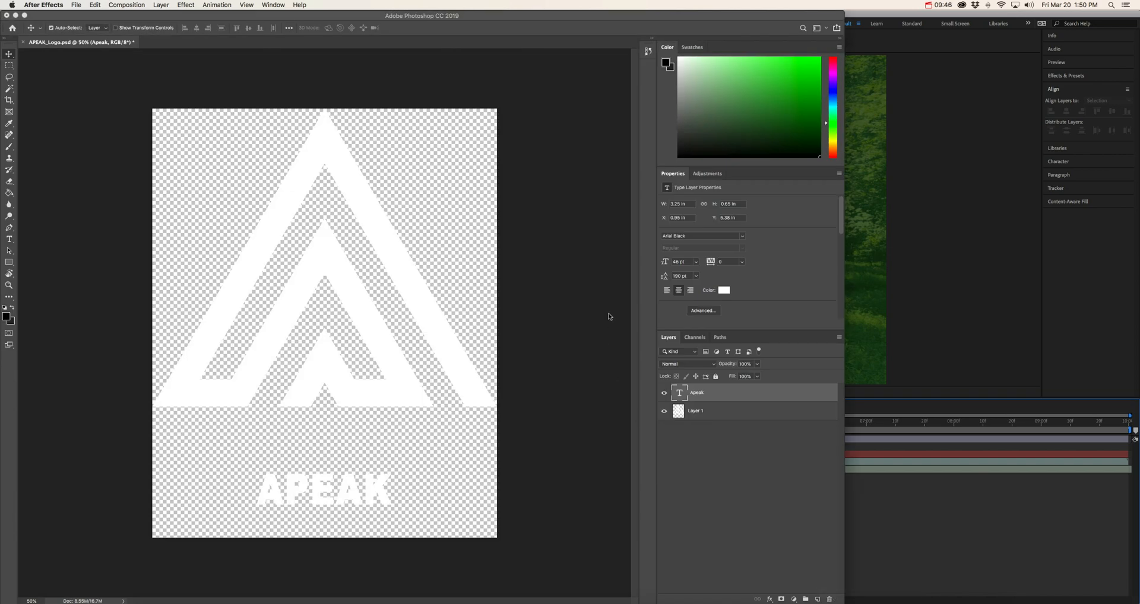
left_click(629, 18)
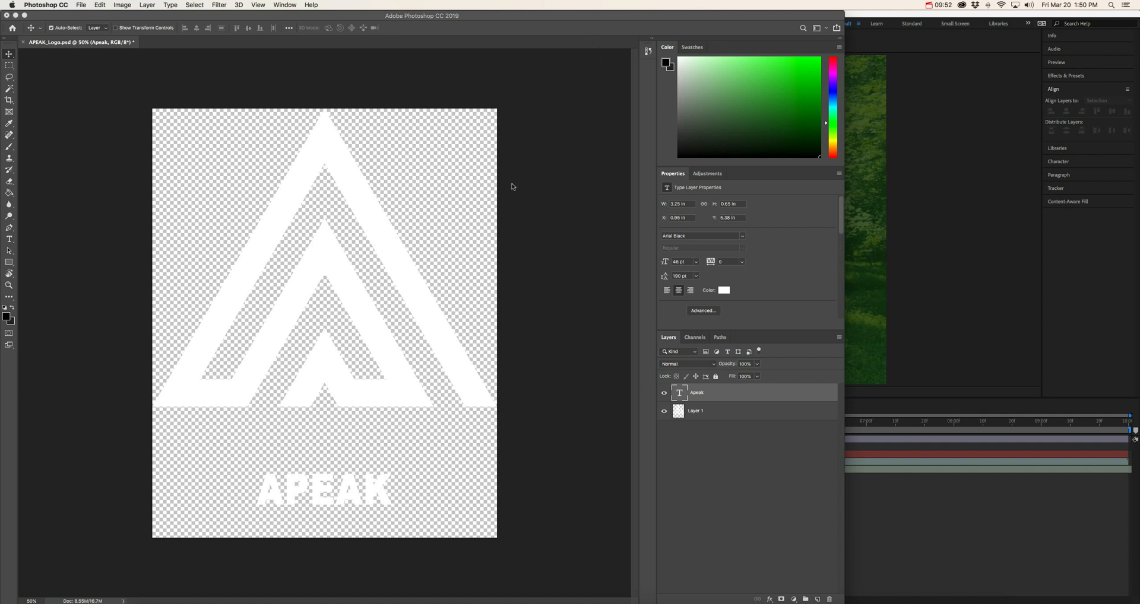
left_click_drag(560, 15, 638, 17)
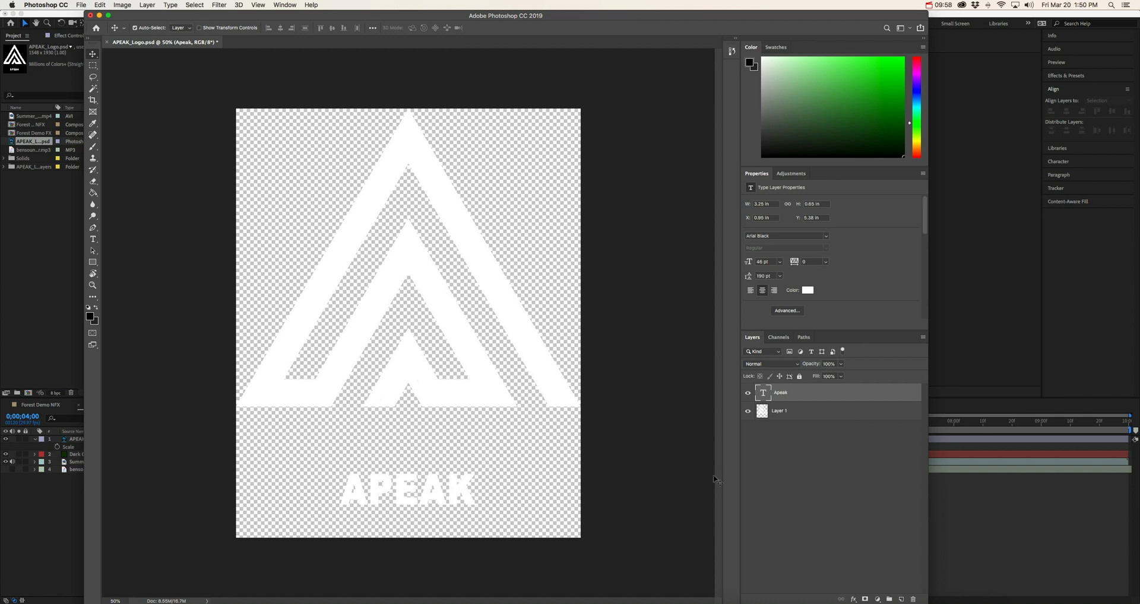
Step: Select Layer 1 of APEAK_Logo.psd and set the foreground color to blue 1756b4
left_click(787, 412)
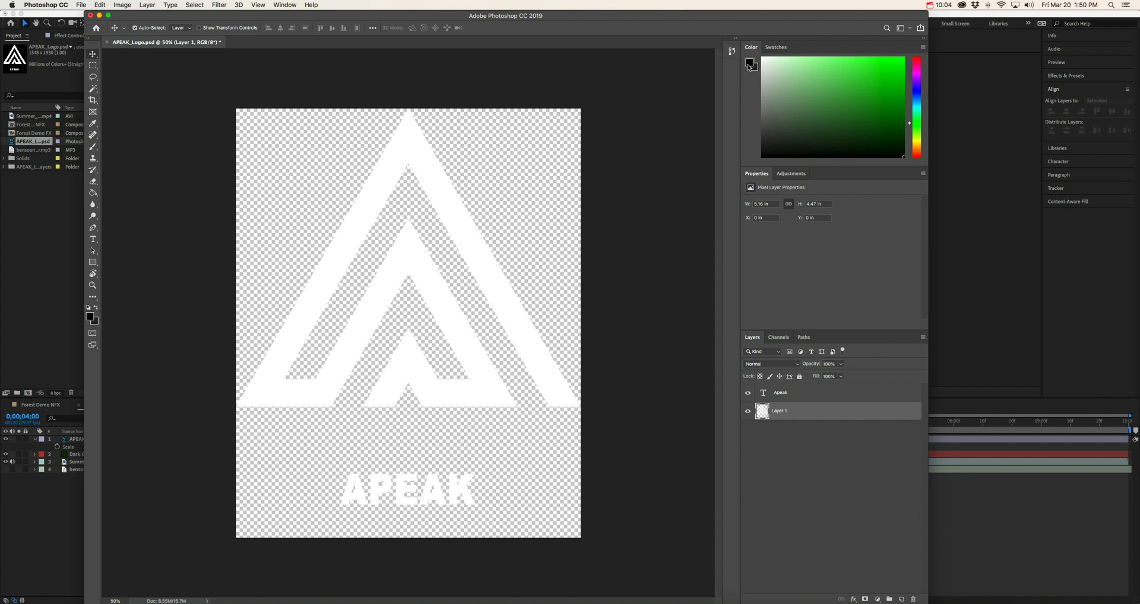
left_click(749, 64)
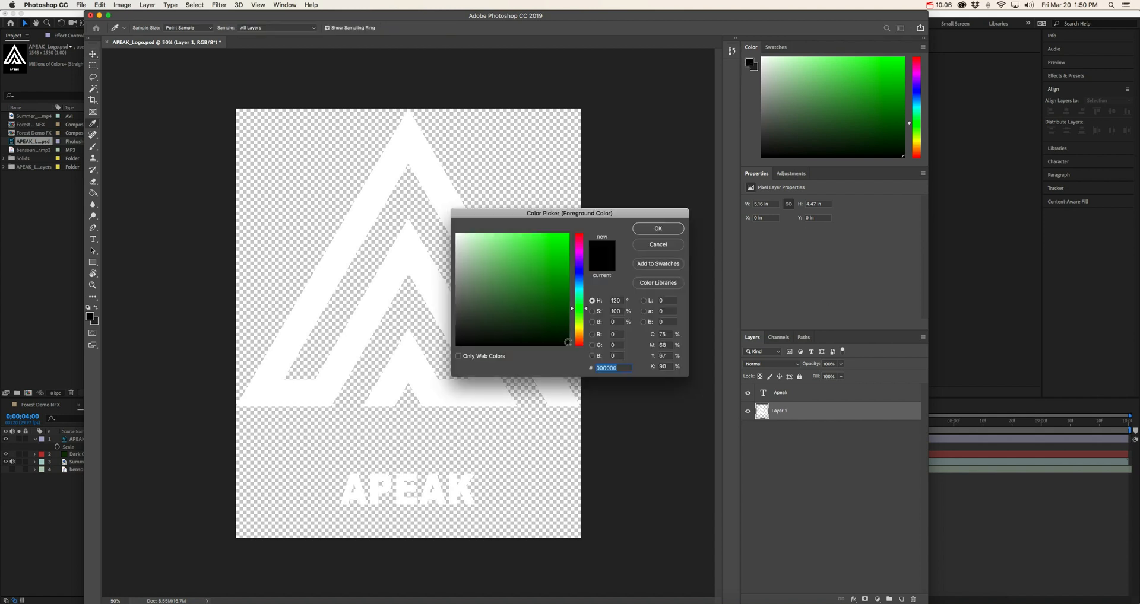
left_click(559, 328)
left_click(580, 290)
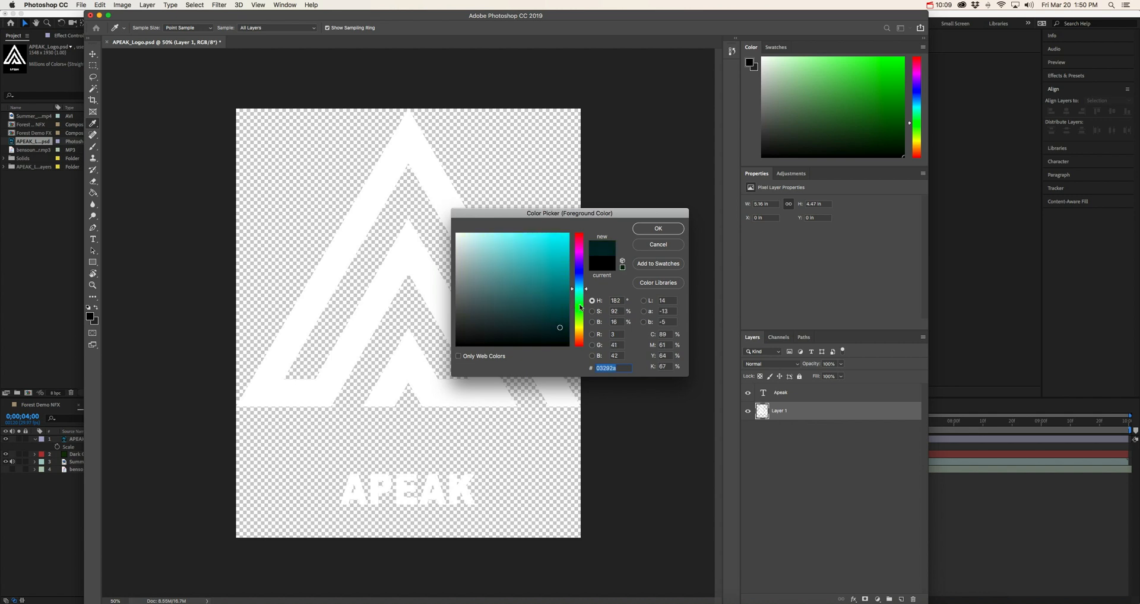
left_click(580, 278)
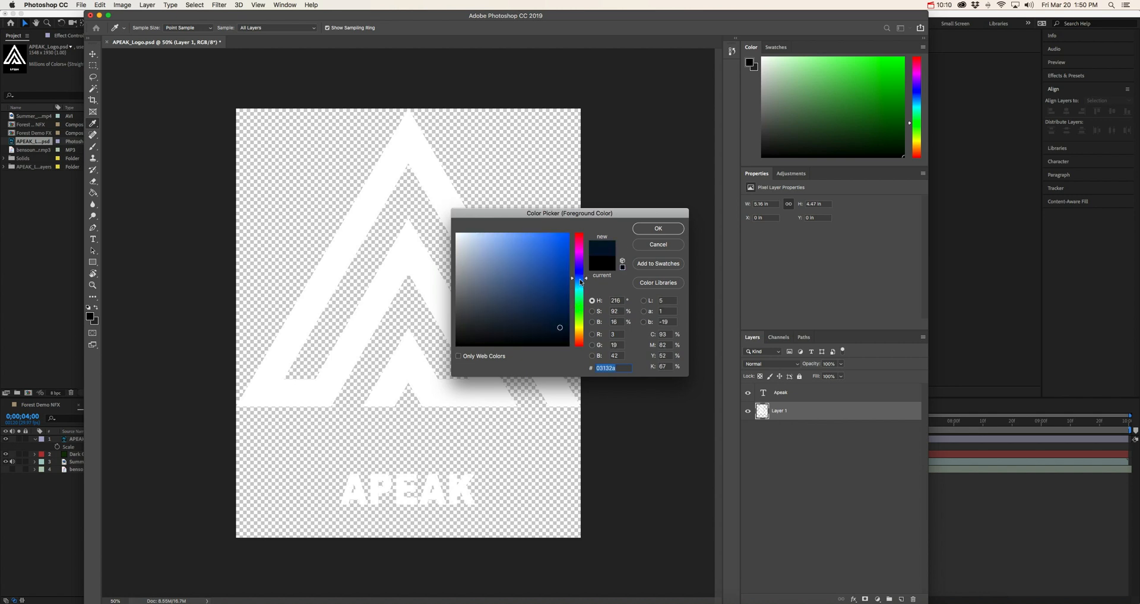
left_click_drag(560, 324, 556, 266)
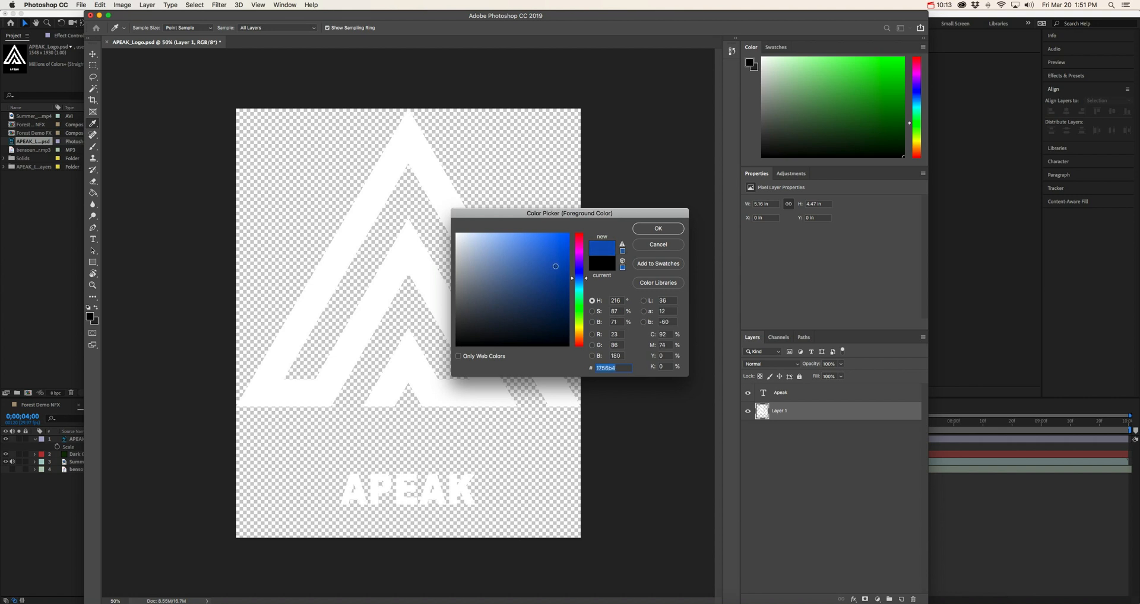
left_click(663, 229)
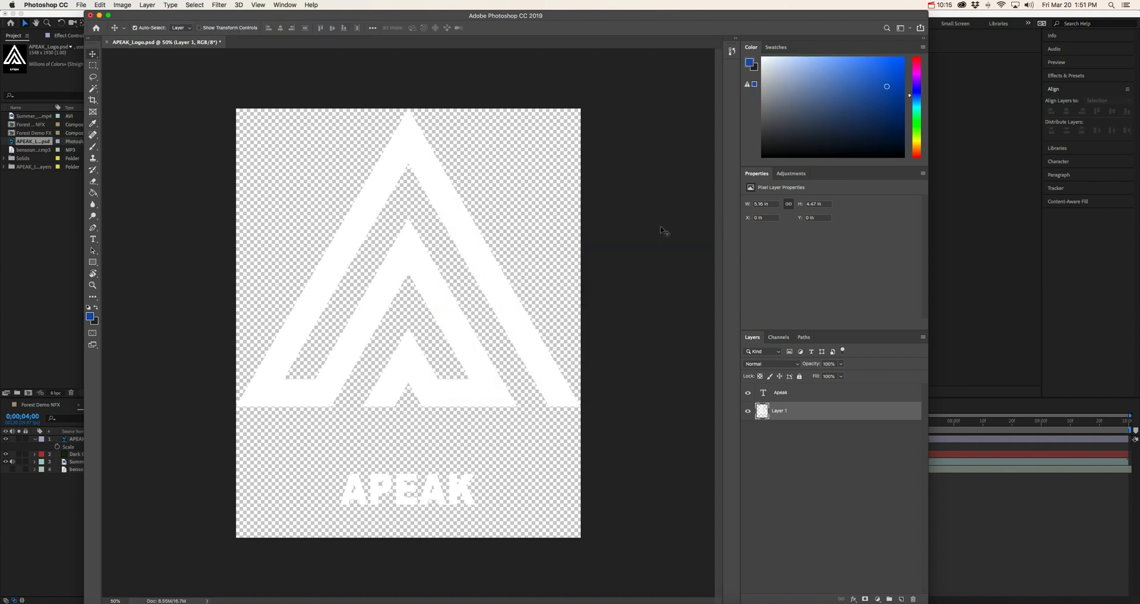
Step: Fill the triangular logo on Layer 1 with the blue foreground color using the Paint Bucket, then move the window to uncover the After Effects layers
left_click(93, 193)
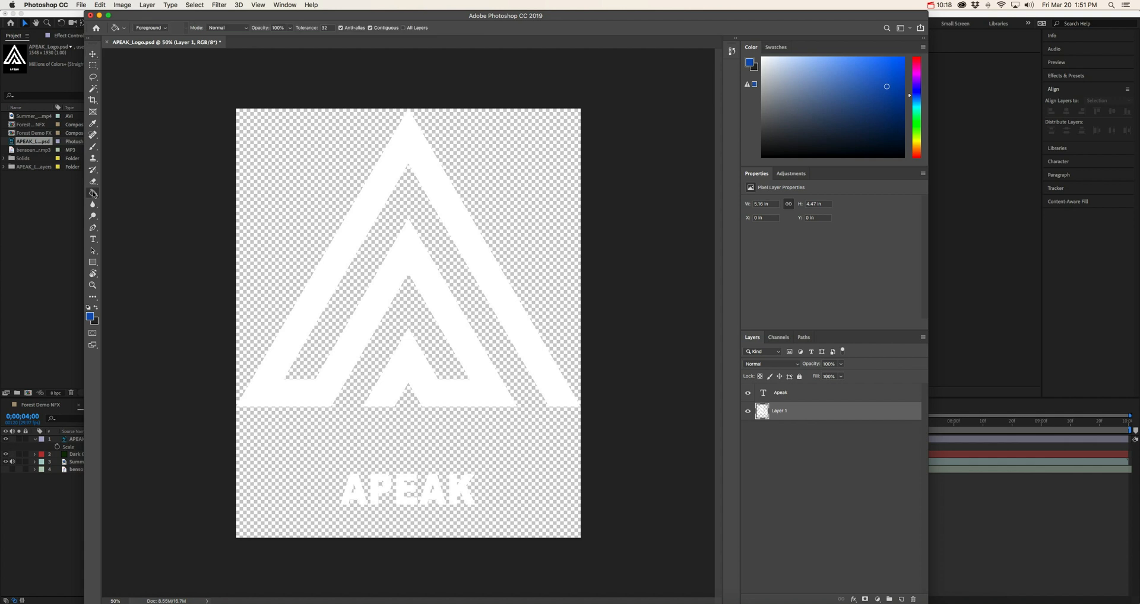
left_click(378, 193)
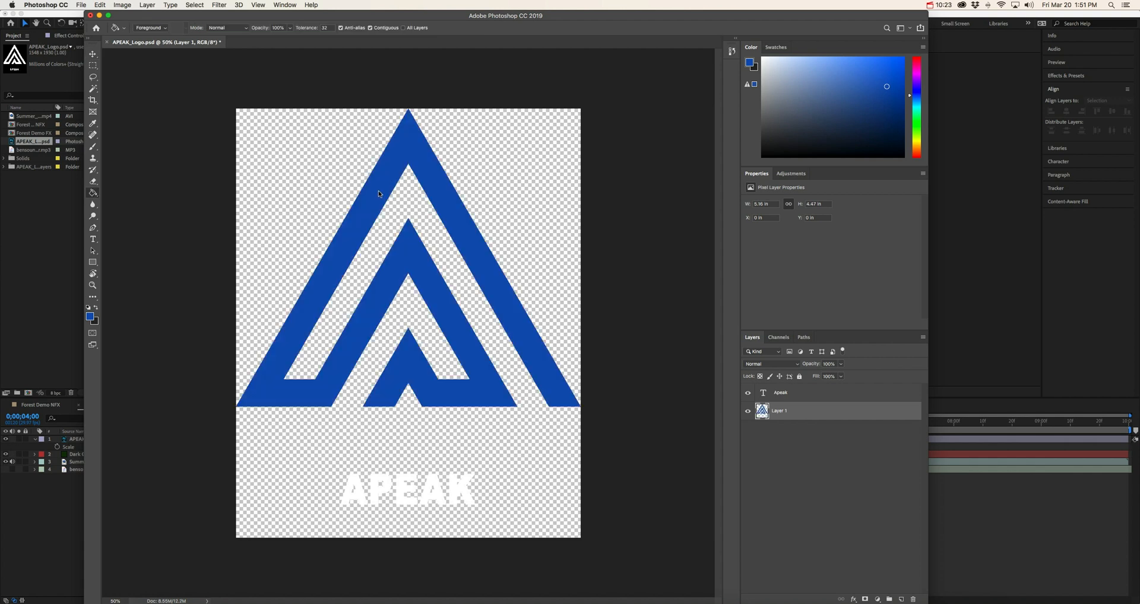
left_click_drag(508, 17, 578, 11)
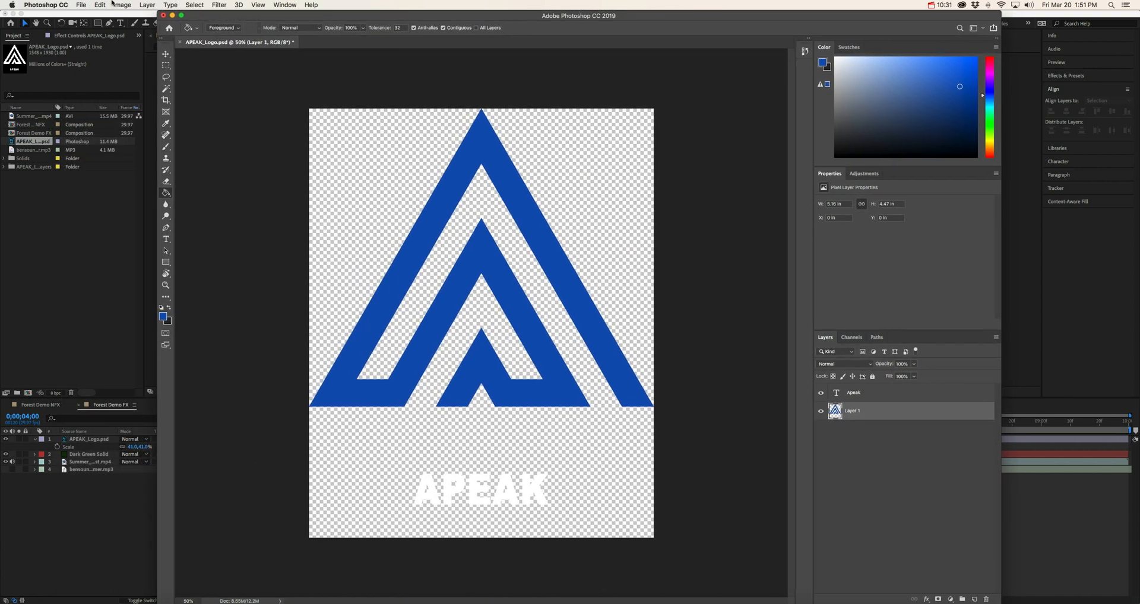
Step: Save the blue version of APEAK_Logo.psd and switch to After Effects to view the updated logo in the composition
left_click(81, 5)
left_click(109, 90)
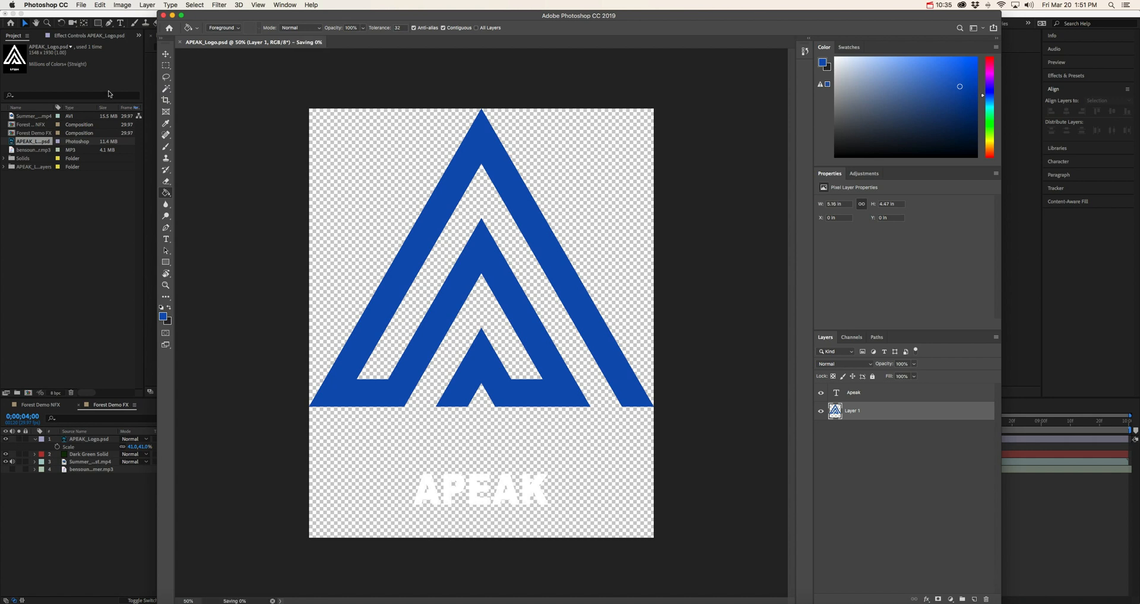
left_click(69, 268)
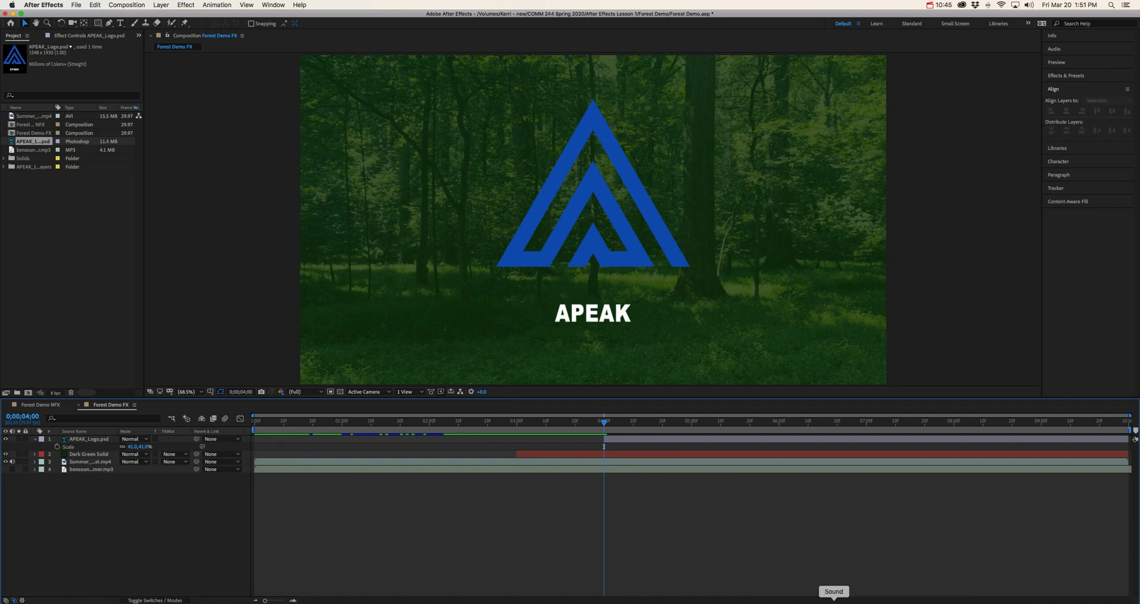
Step: Switch back to Photoshop, move its window to compare with the composition, and revert the triangular logo on Layer 1 to white
left_click(709, 601)
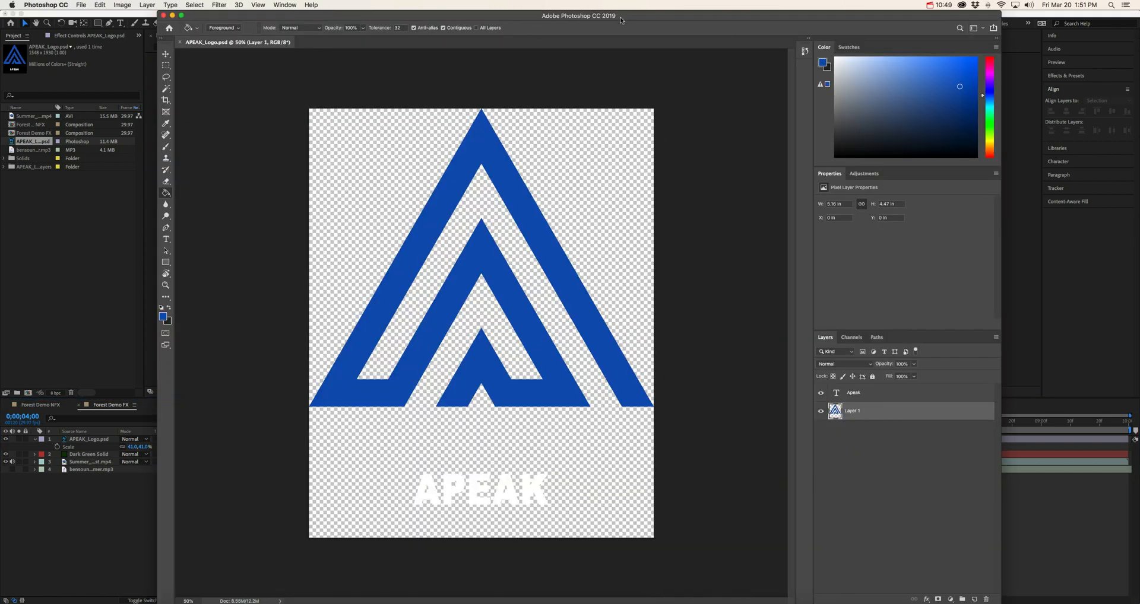
left_click_drag(581, 18, 1109, 5)
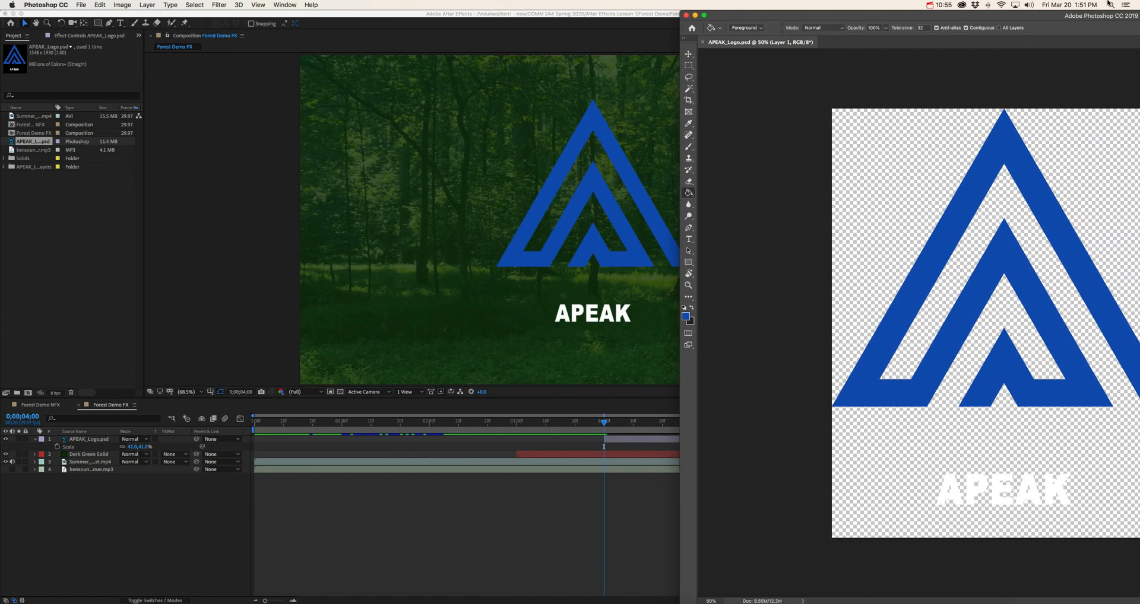
left_click_drag(1109, 4, 894, 3)
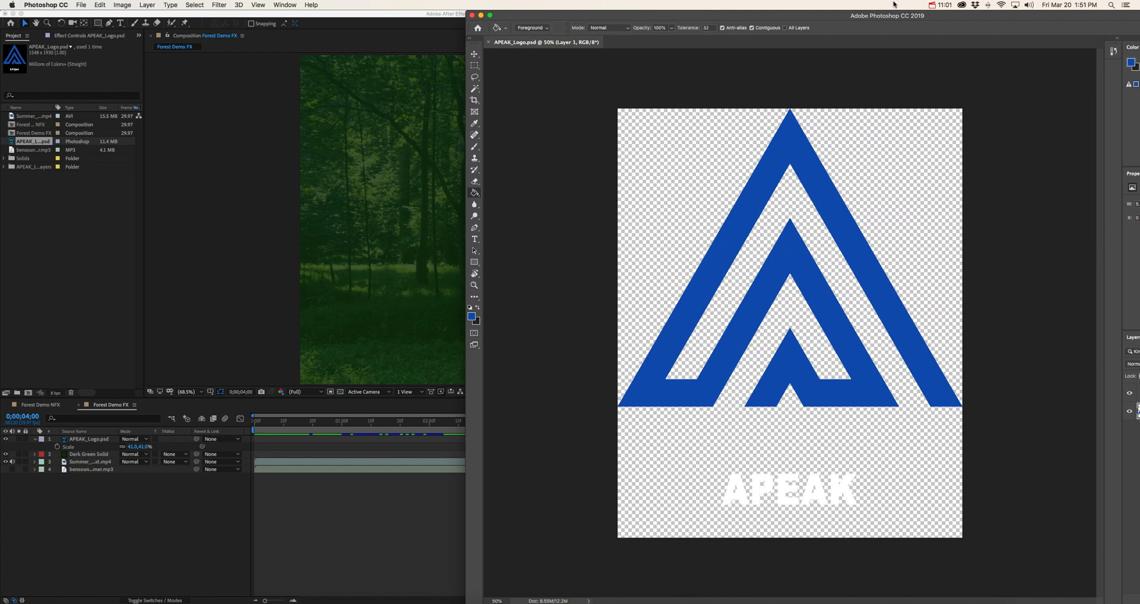
left_click_drag(893, 11, 606, 6)
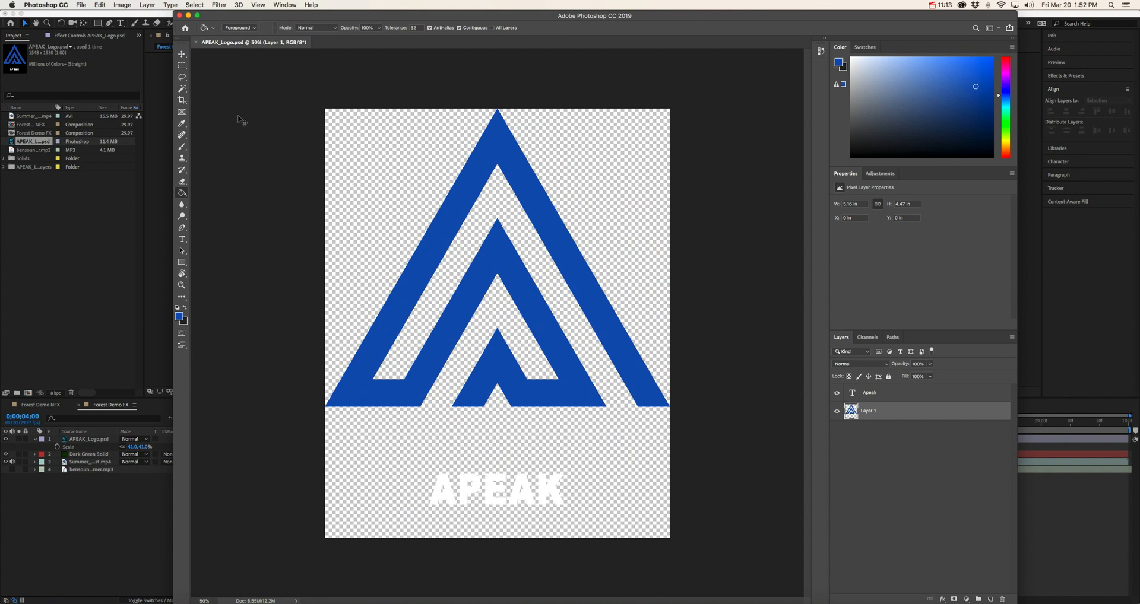
key("shift+super+BackSpace")
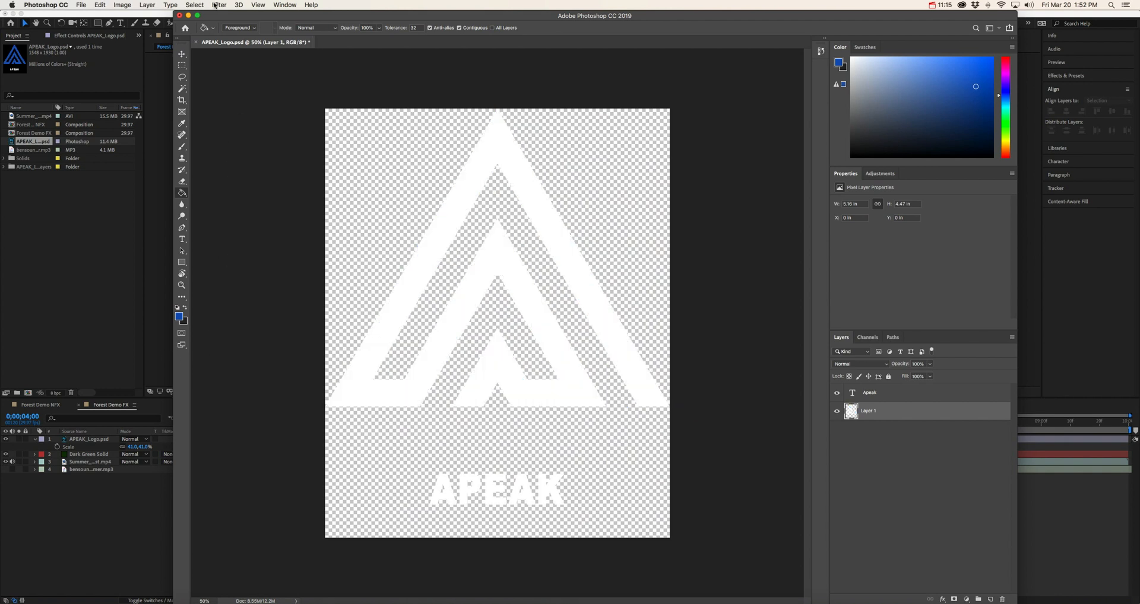
Step: Save APEAK_Logo.psd with the white logo, minimize Photoshop and return to After Effects
left_click(81, 4)
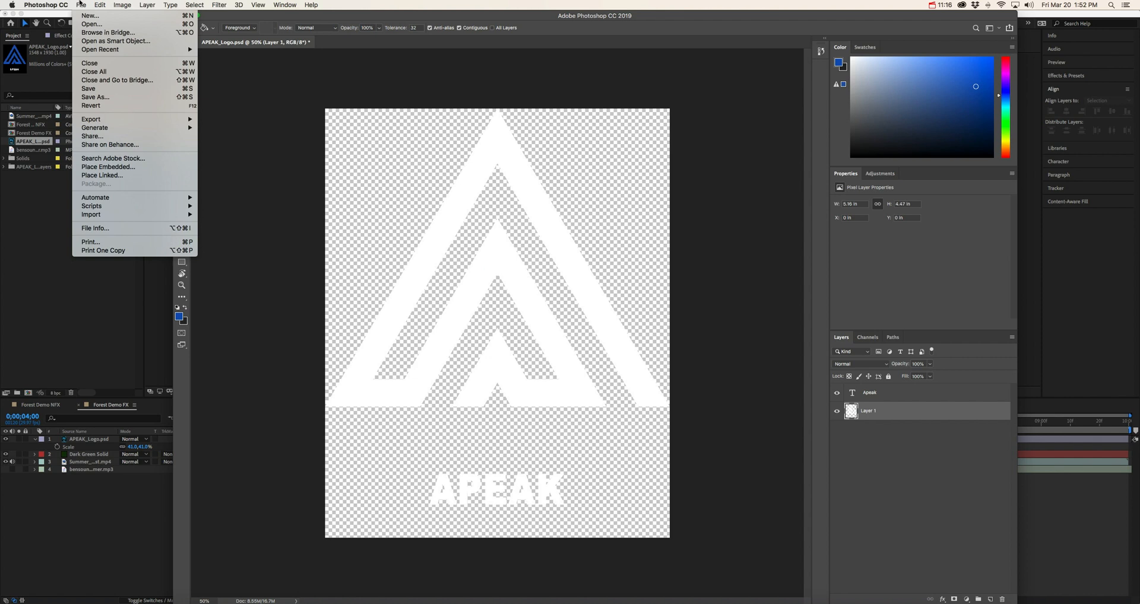
left_click(101, 89)
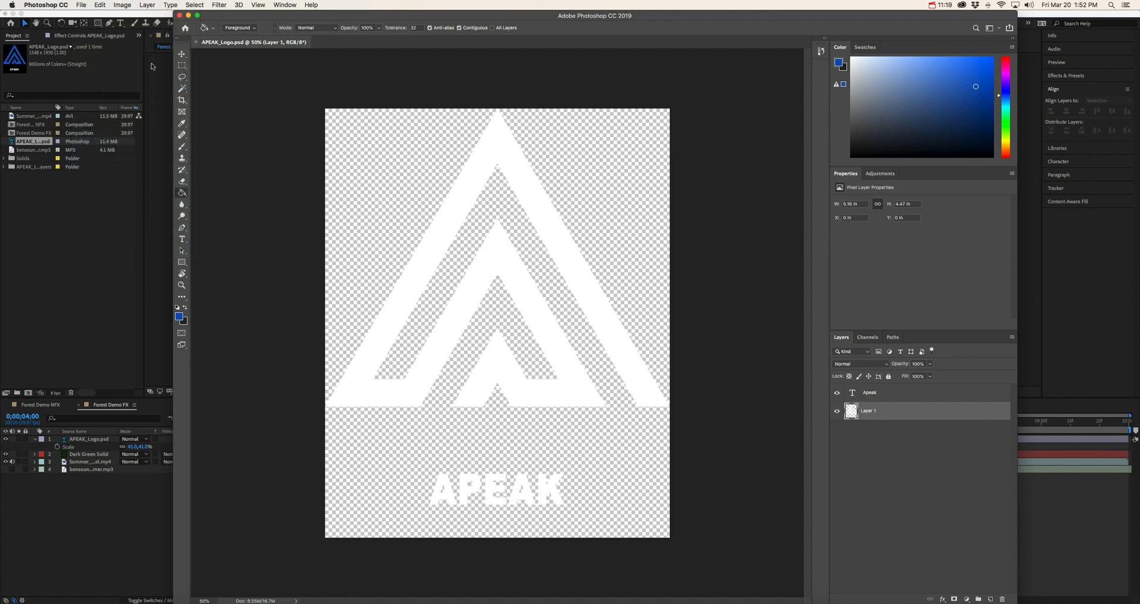
left_click(189, 17)
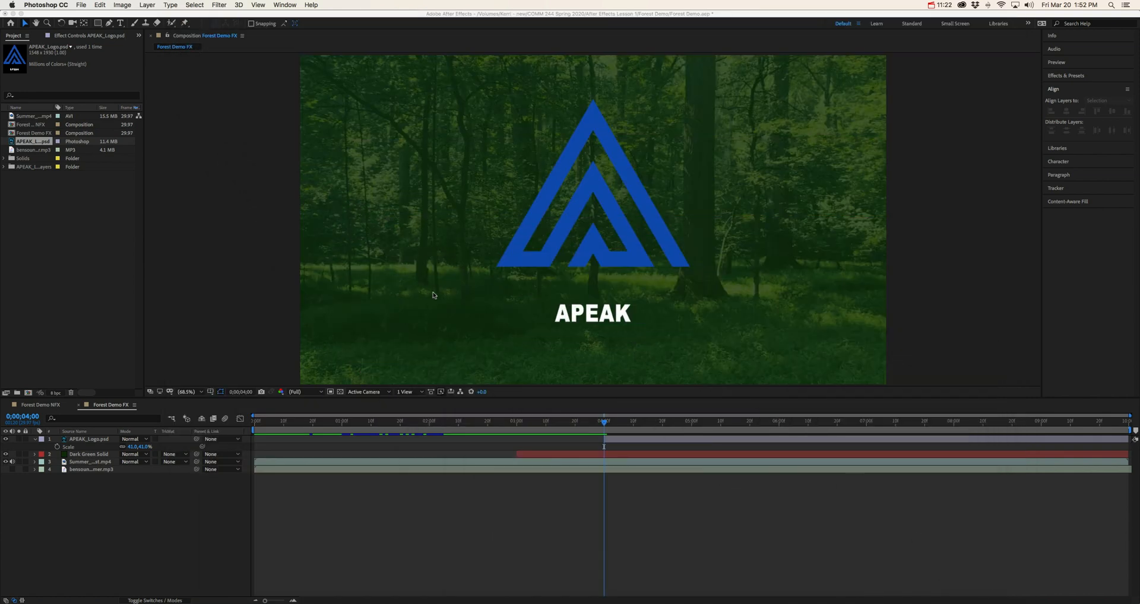
left_click(74, 296)
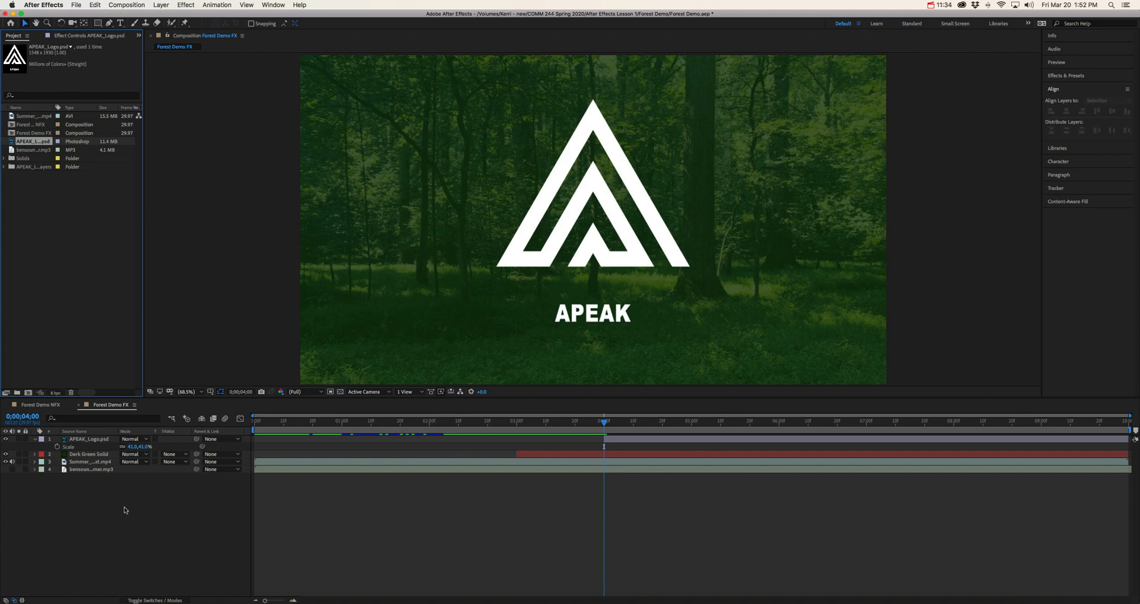
Step: Switch to QuickTime Player, examine the repeated logo pattern around 00:05 in Forest Demo FX.mov, and minimize the movie
left_click(939, 602)
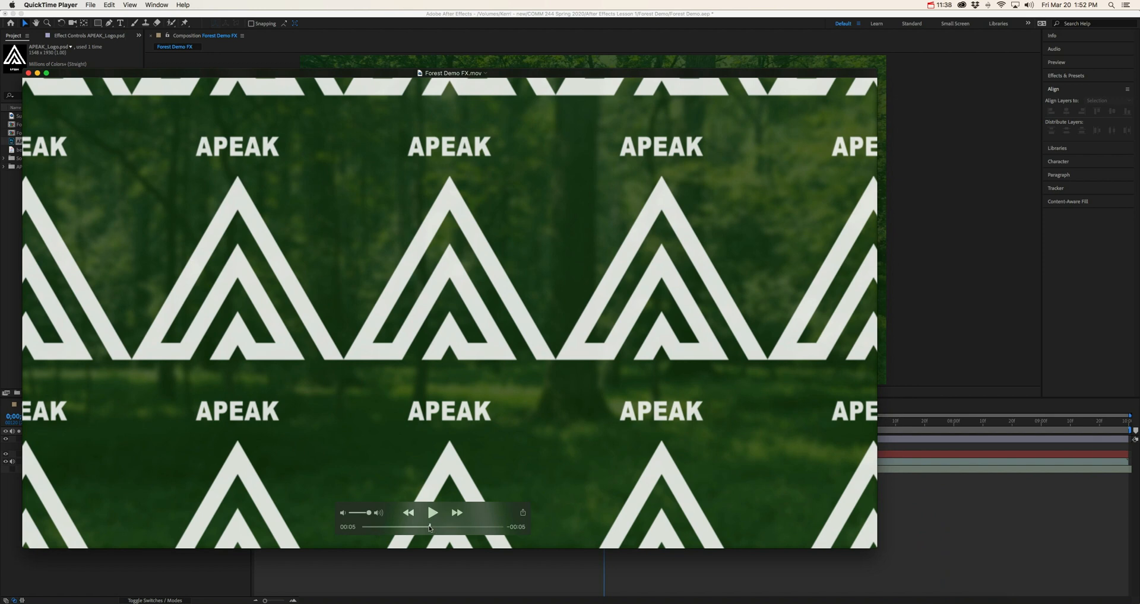
mouse_move(431, 527)
left_mouse_down()
mouse_move(419, 528)
mouse_move(464, 529)
mouse_move(429, 526)
left_mouse_up()
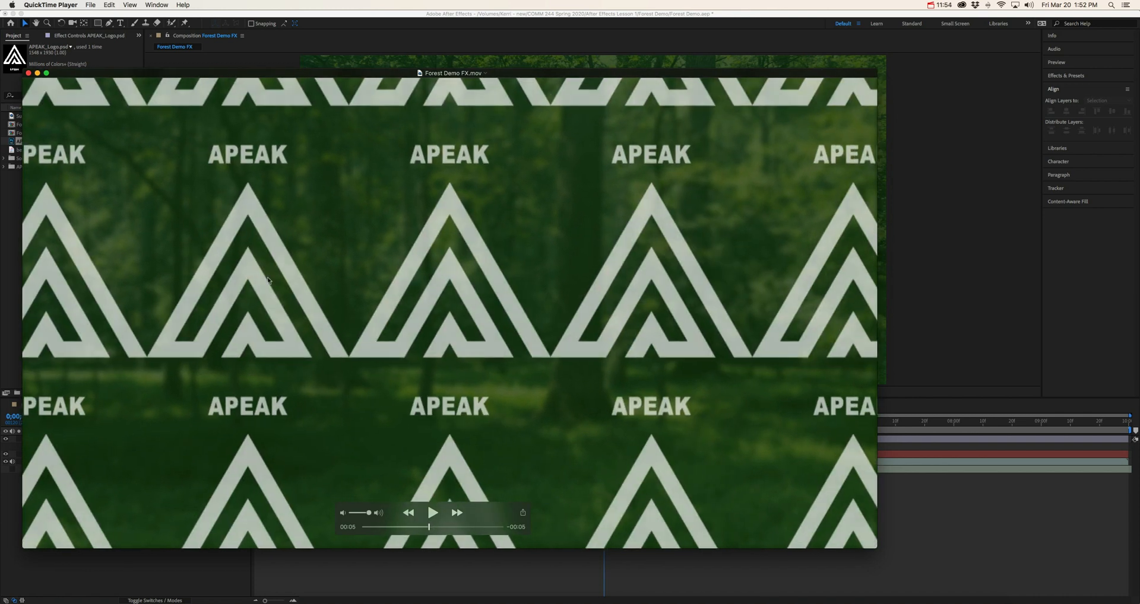
left_click(37, 74)
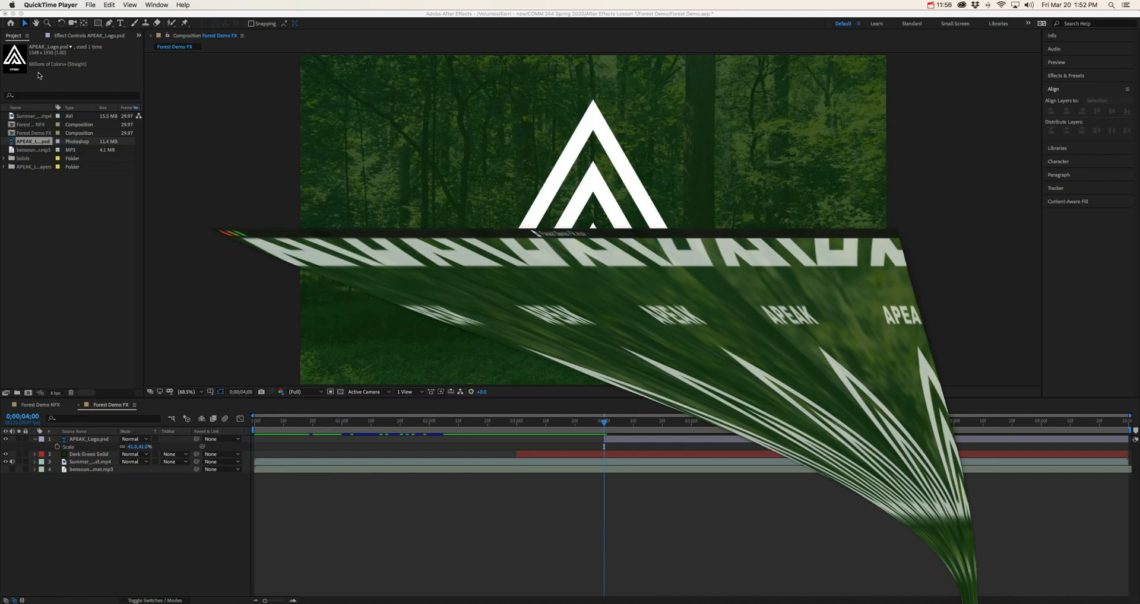
Step: Switch to After Effects and display the list of available effects and presets, checking how it can be shown
left_click(1059, 89)
left_click(1066, 75)
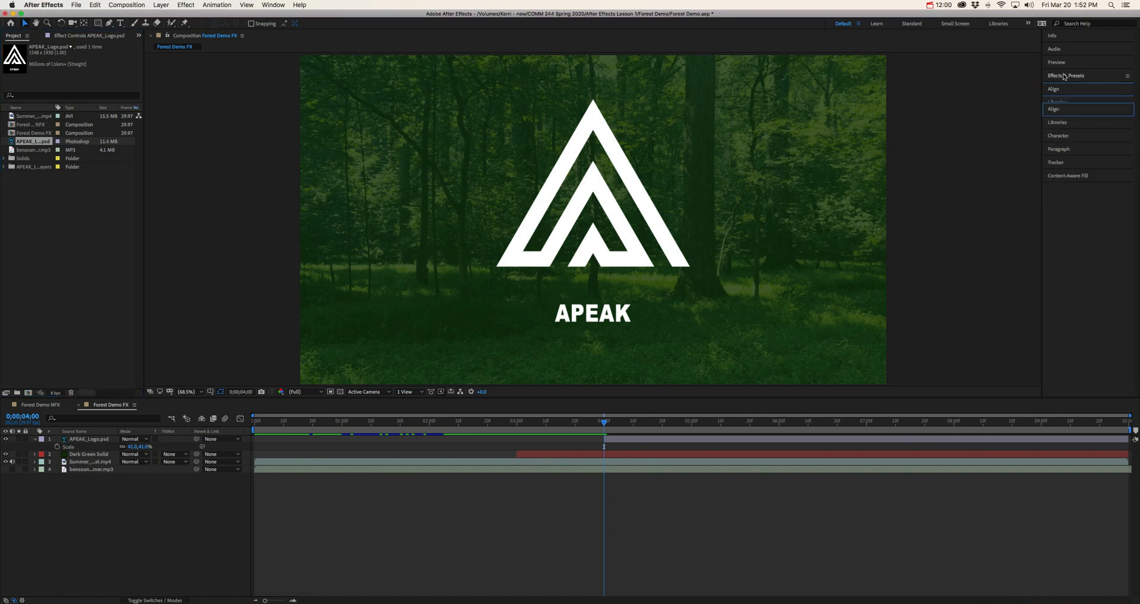
left_click(274, 5)
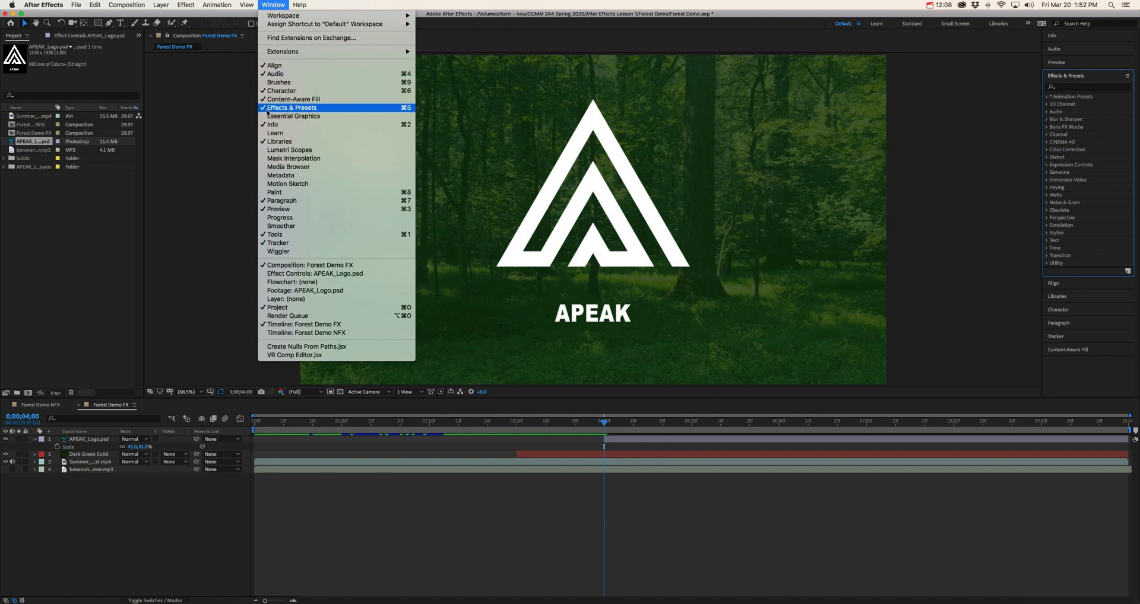
left_click(275, 5)
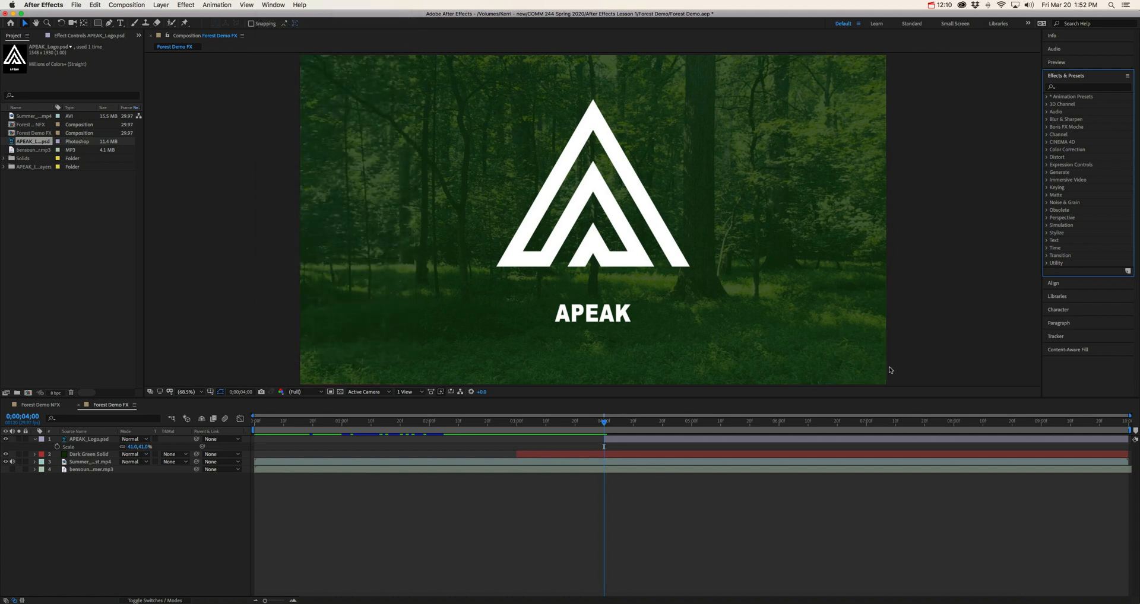
Step: Scale the APEAK_Logo.psd layer down to 28% and center it horizontally and vertically in the composition
left_click(584, 227)
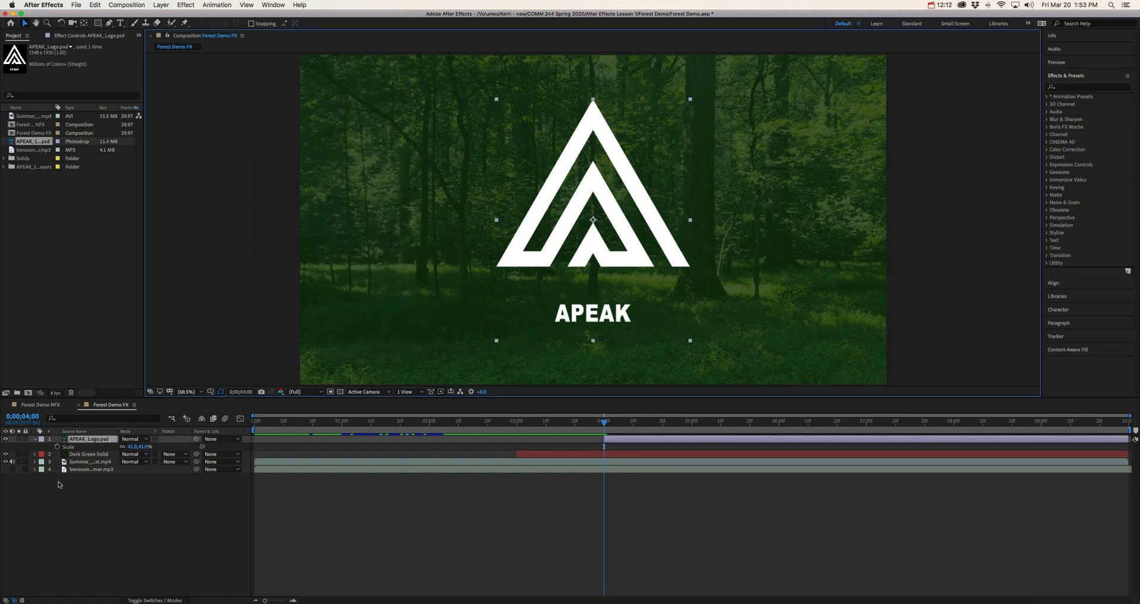
left_click_drag(132, 447, 124, 447)
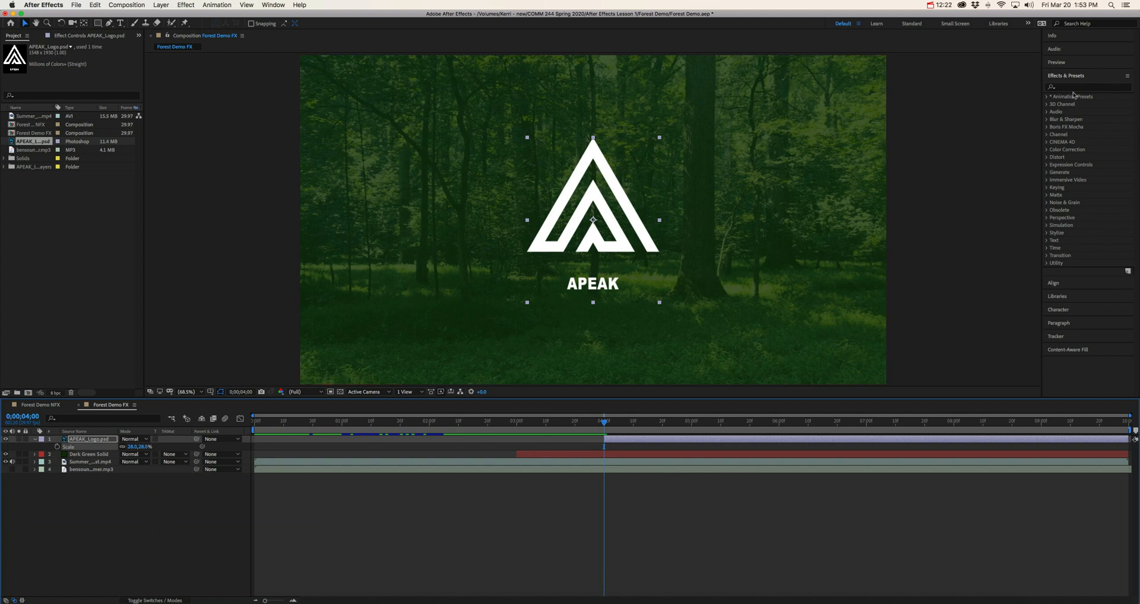
left_click(1054, 283)
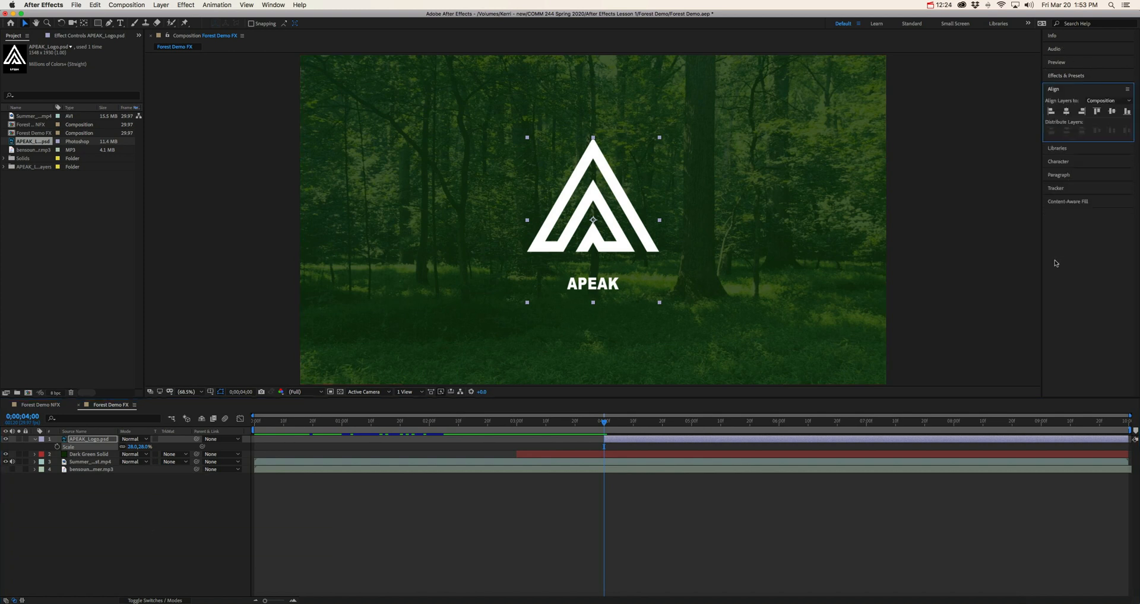
left_click(1066, 113)
left_click(1111, 115)
Step: Search the effects for "tiler" and apply CC Tiler to the APEAK_Logo.psd layer
left_click(1059, 76)
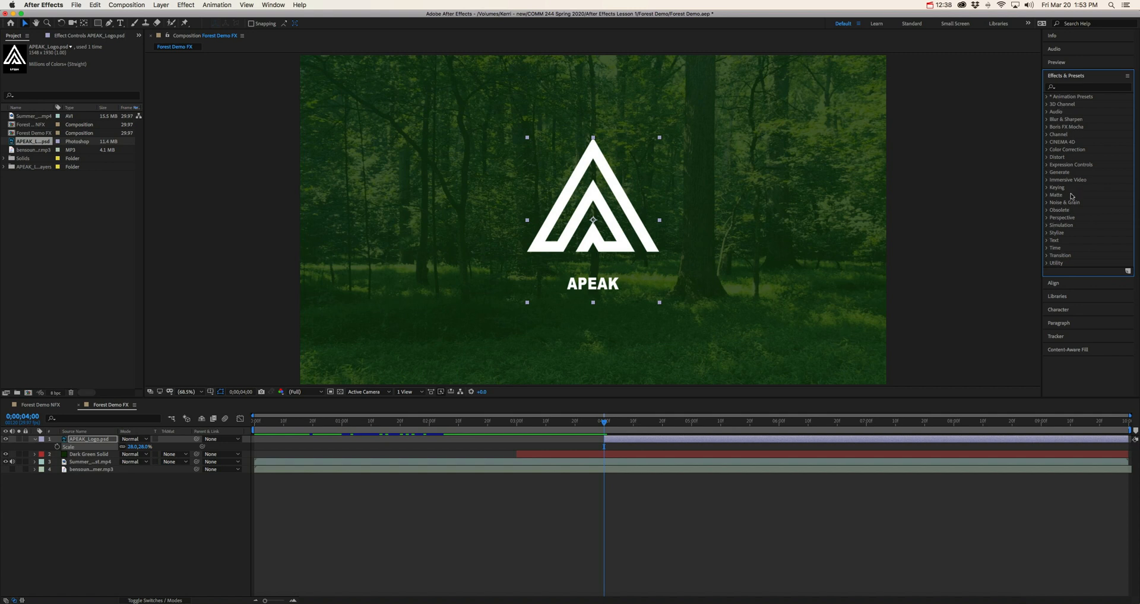
left_click(1079, 87)
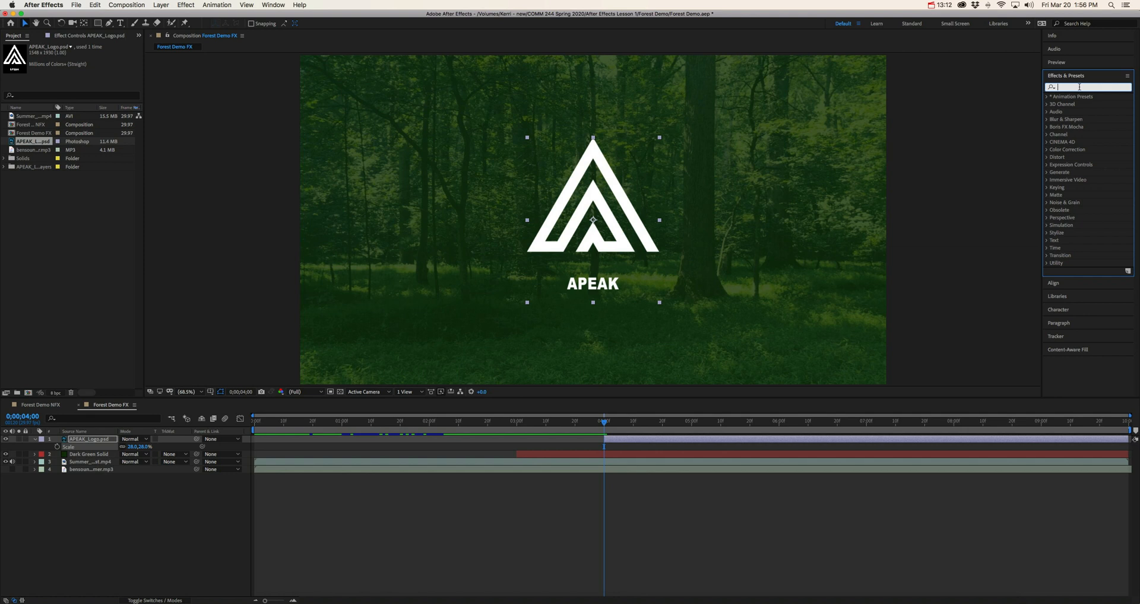
type("til")
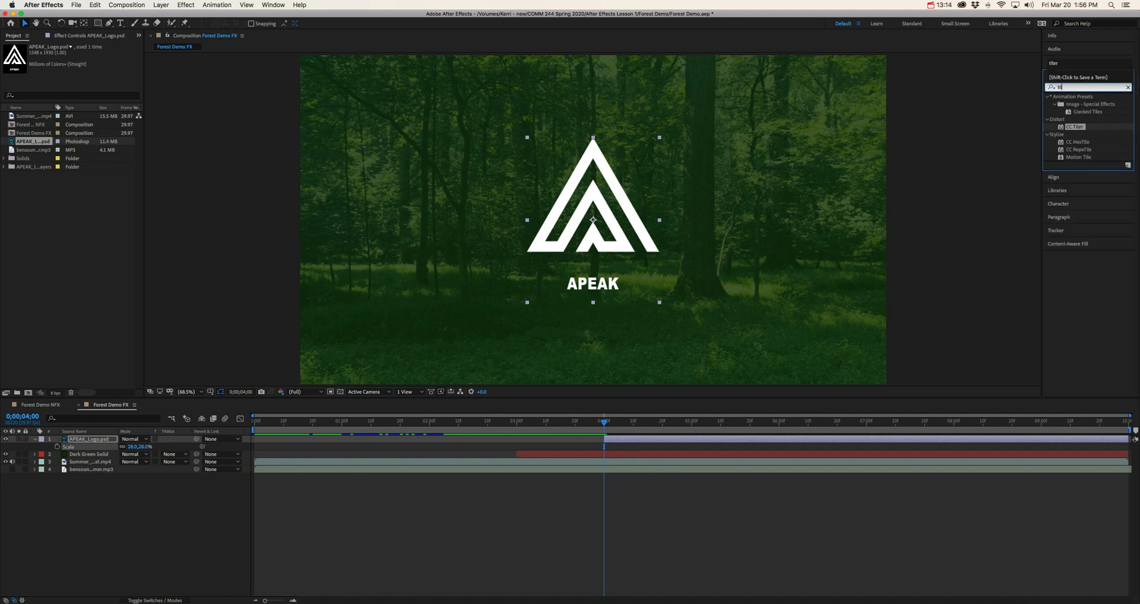
type("er")
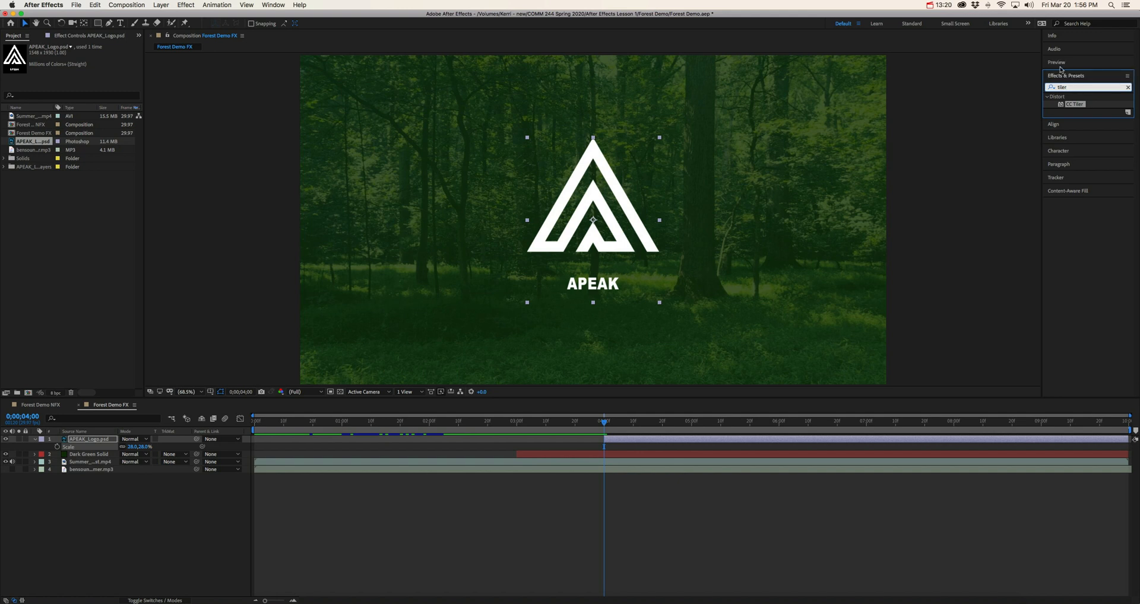
left_click_drag(1075, 104, 89, 440)
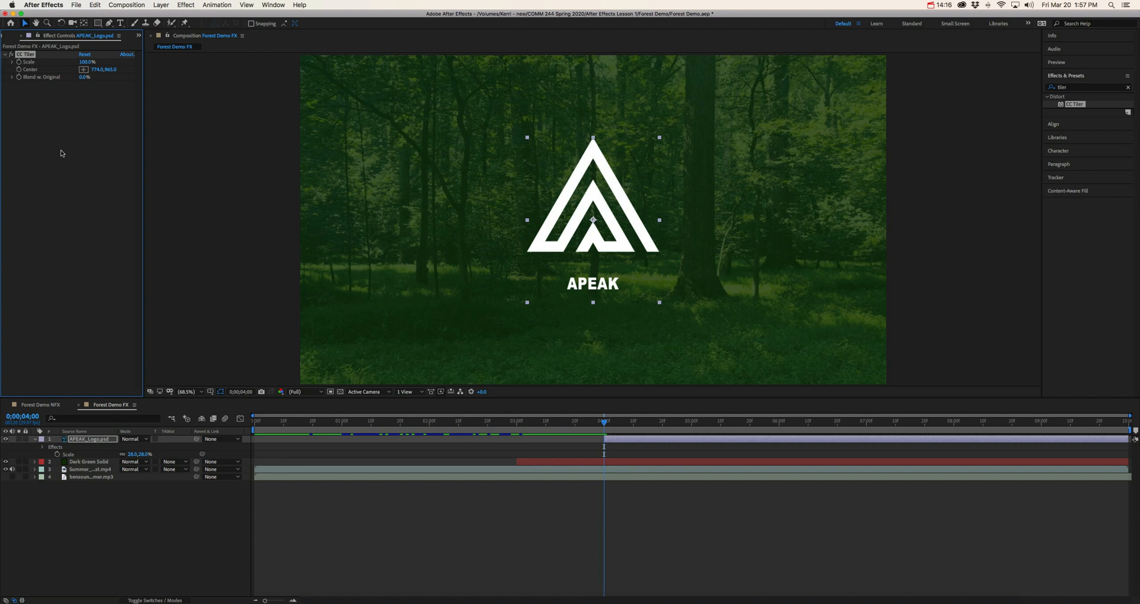
Step: Switch back and forth between the project items and the logo layer's effect settings, ending on the CC Tiler settings
left_click(42, 38)
left_click(44, 37)
left_click(46, 36)
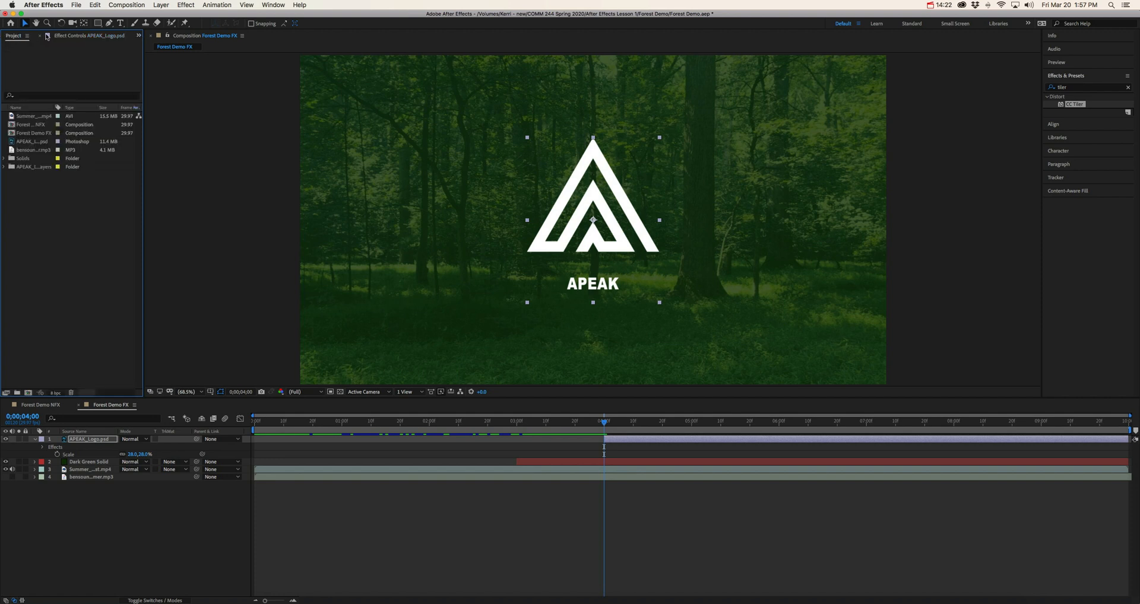
left_click(46, 37)
left_click(47, 37)
left_click(47, 37)
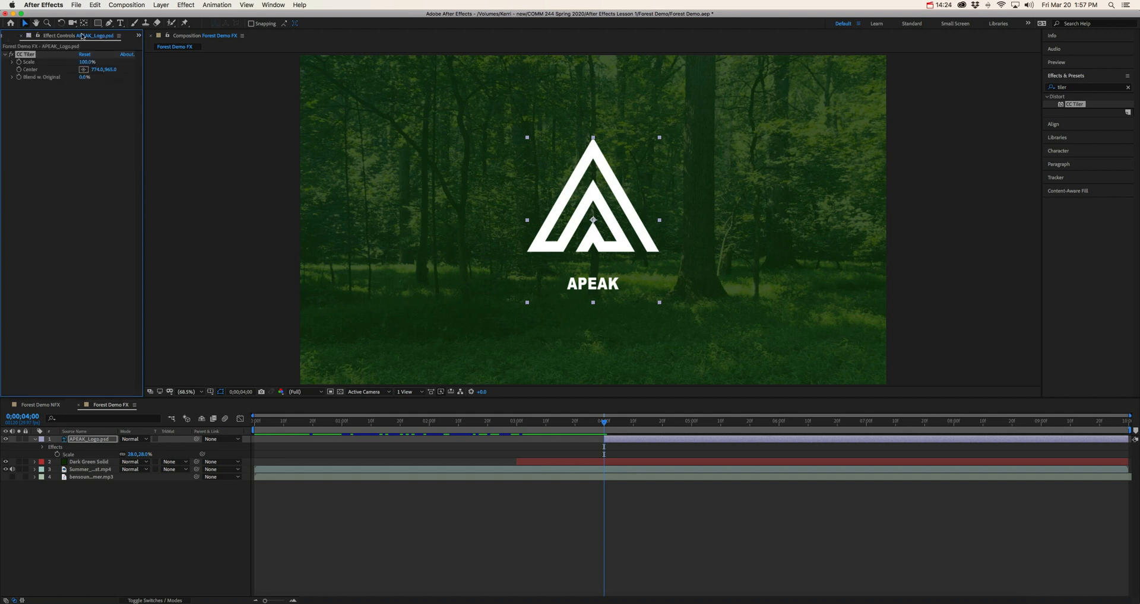
left_click(139, 36)
left_click(164, 51)
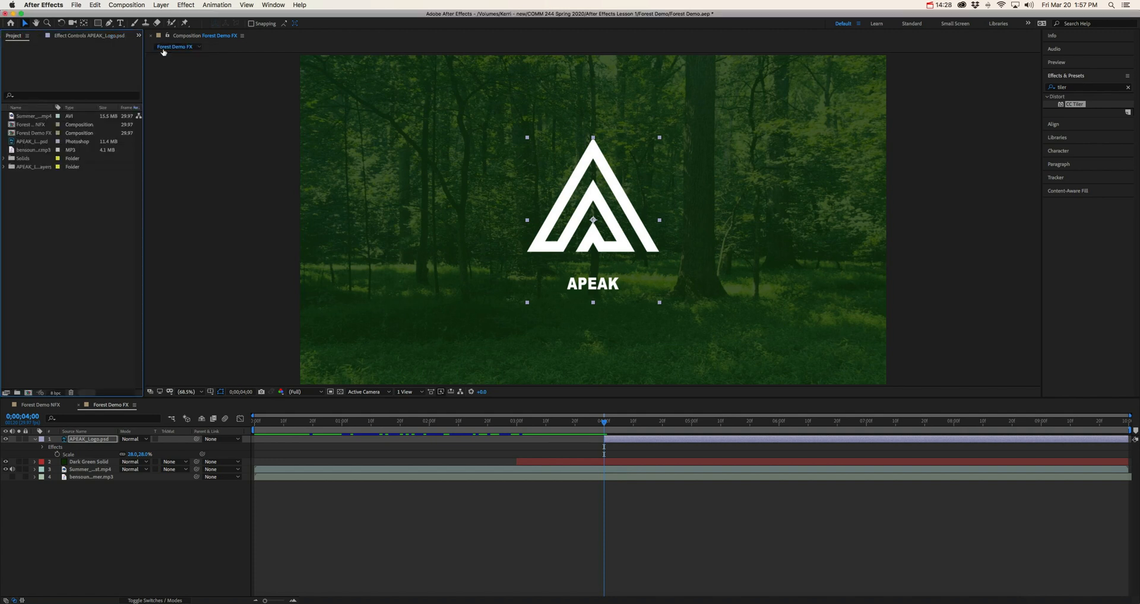
left_click(139, 36)
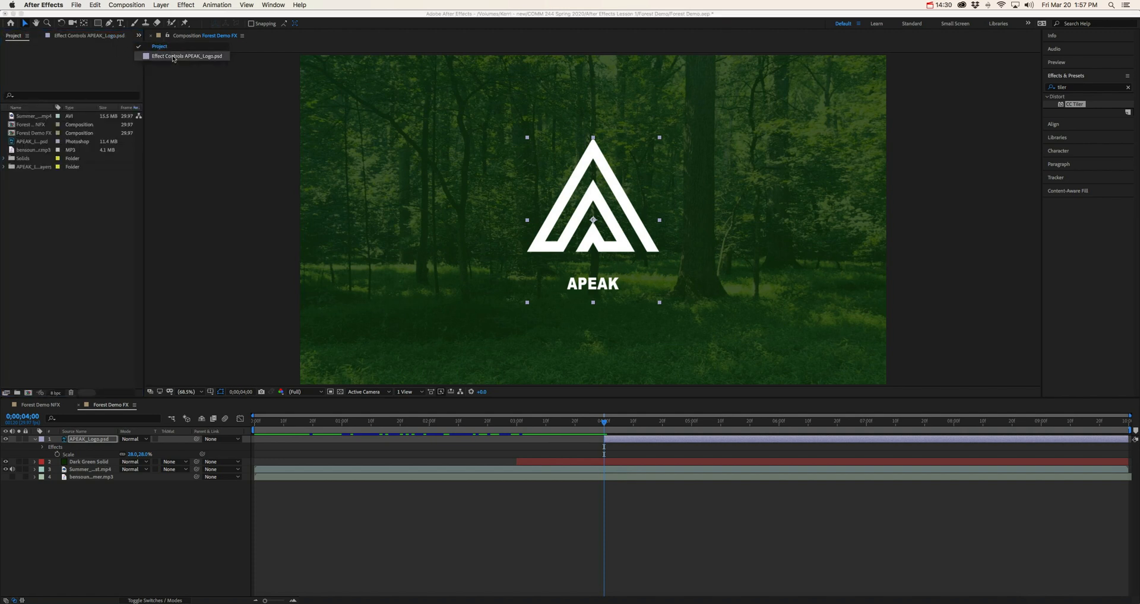
left_click(173, 57)
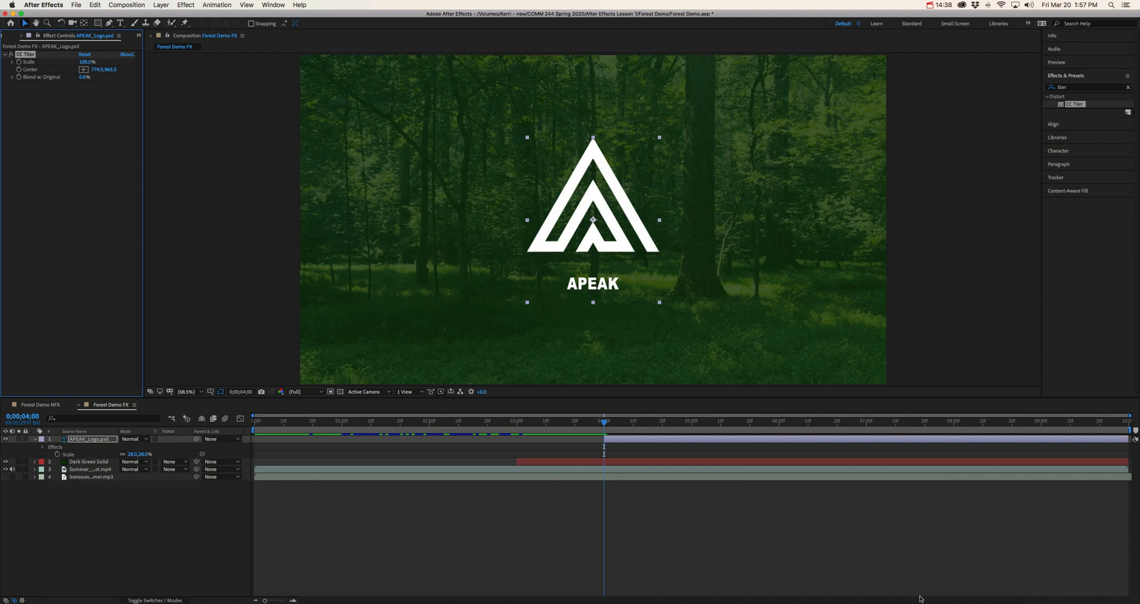
Step: Recheck the tiled logo pattern in the QuickTime movie Forest Demo FX.mov, minimize it and return to After Effects
left_click(969, 600)
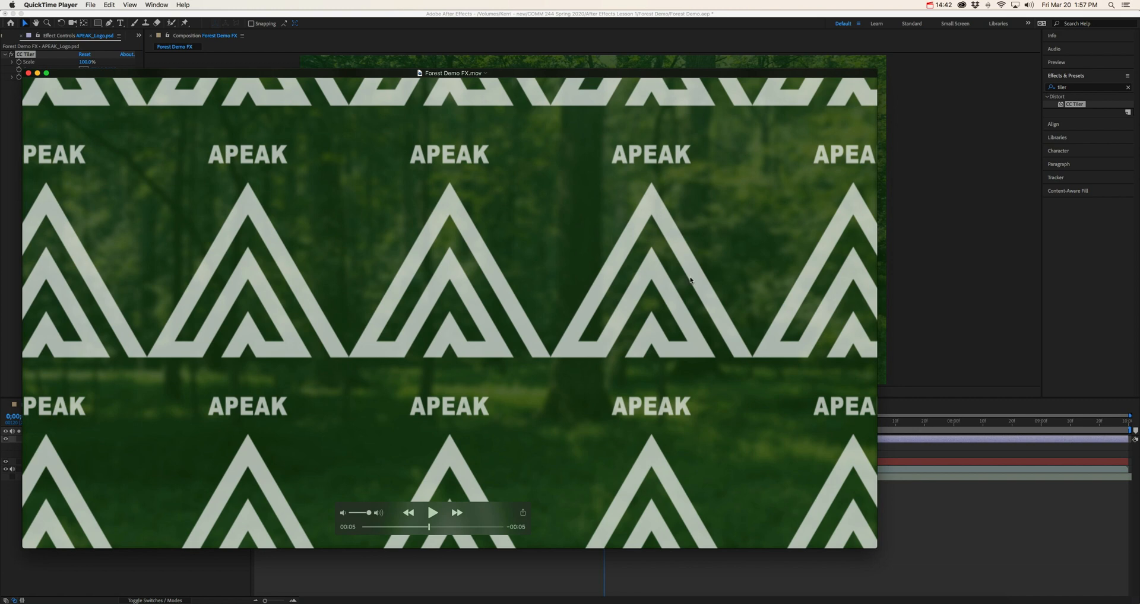
left_click(36, 73)
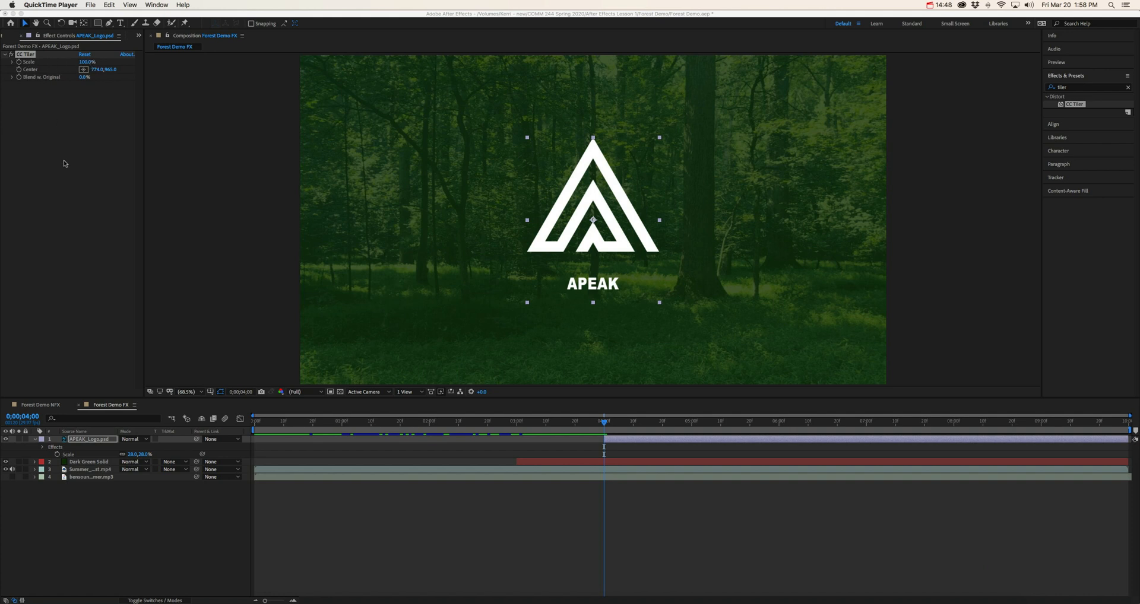
left_click(53, 135)
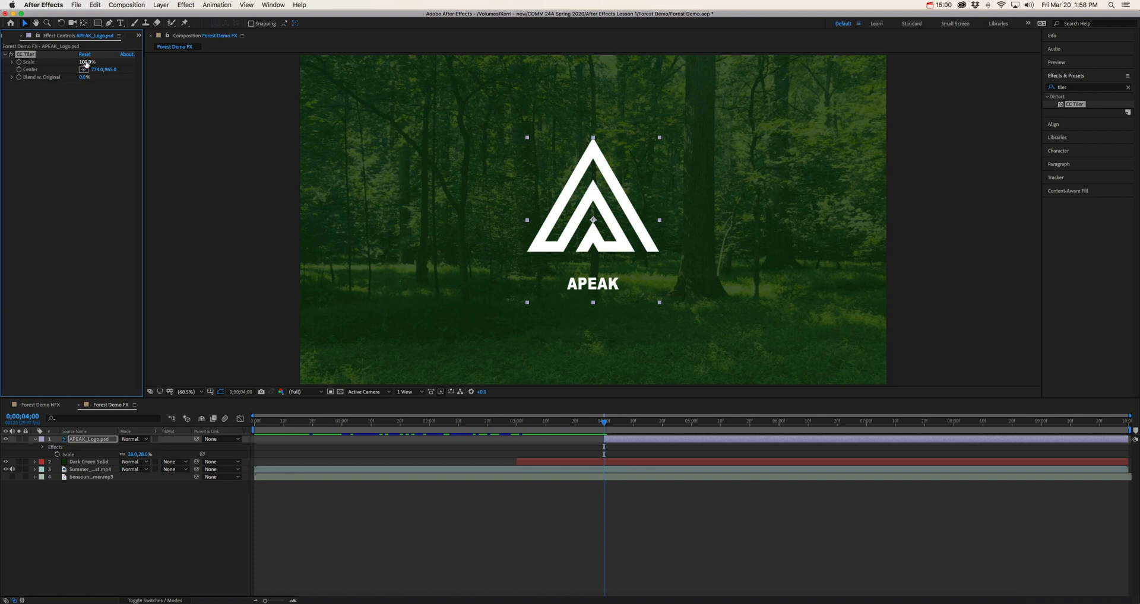
Step: Set the CC Tiler scale on the APEAK_Logo.psd layer to 36% so the logo repeats within the layer's bounds
left_click_drag(86, 64, 59, 61)
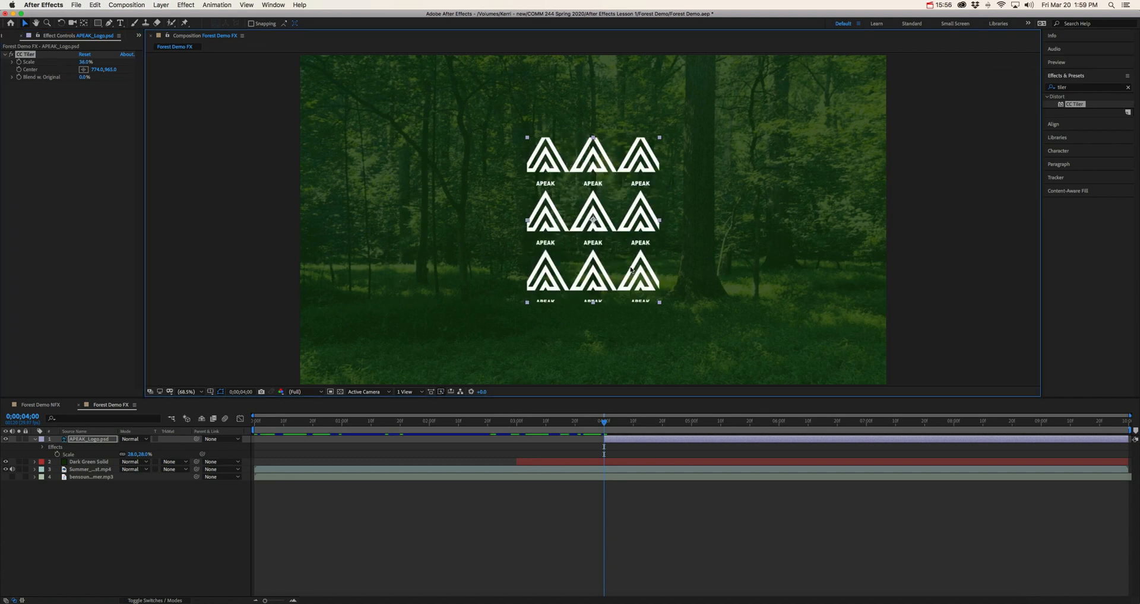
left_click(659, 303)
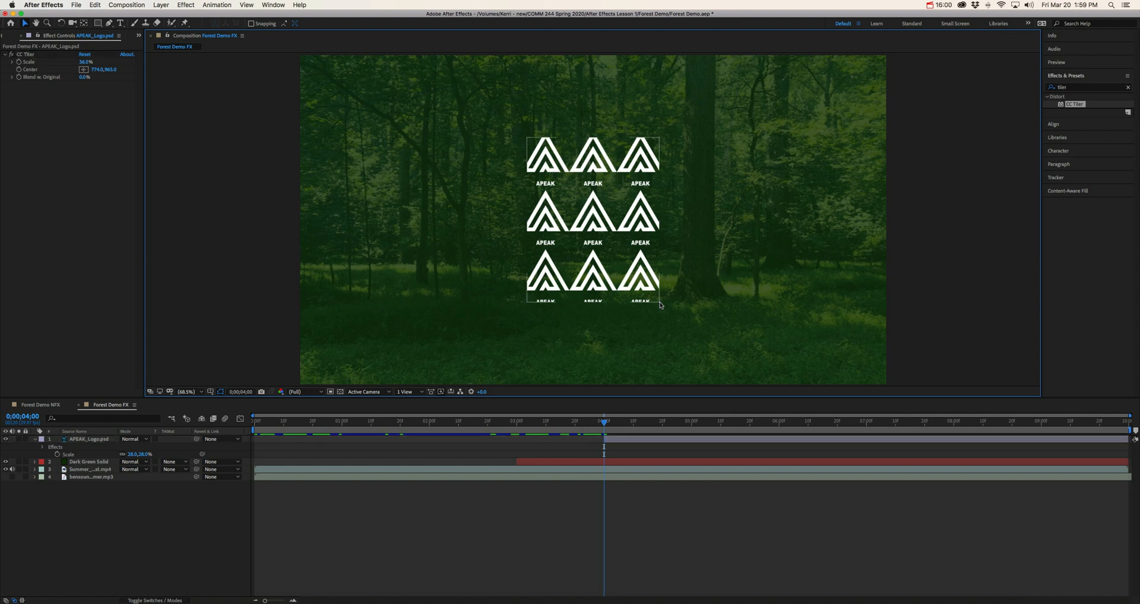
Step: Enlarge the APEAK_Logo.psd layer, keeping its proportions, until its tiled logos span the full composition width
left_click_drag(659, 303, 837, 449)
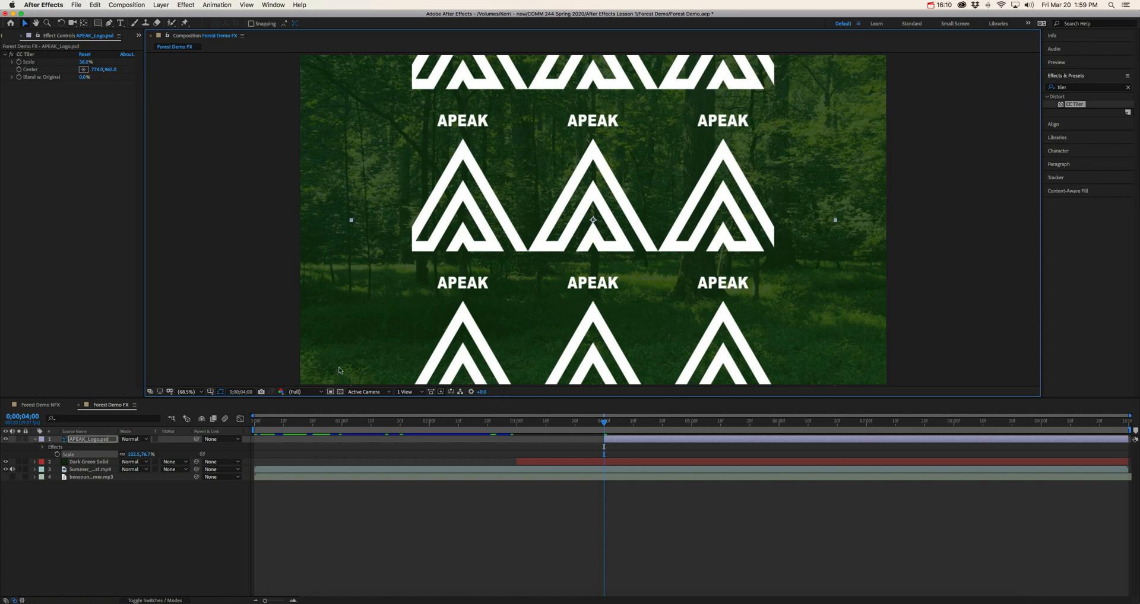
left_click(201, 392)
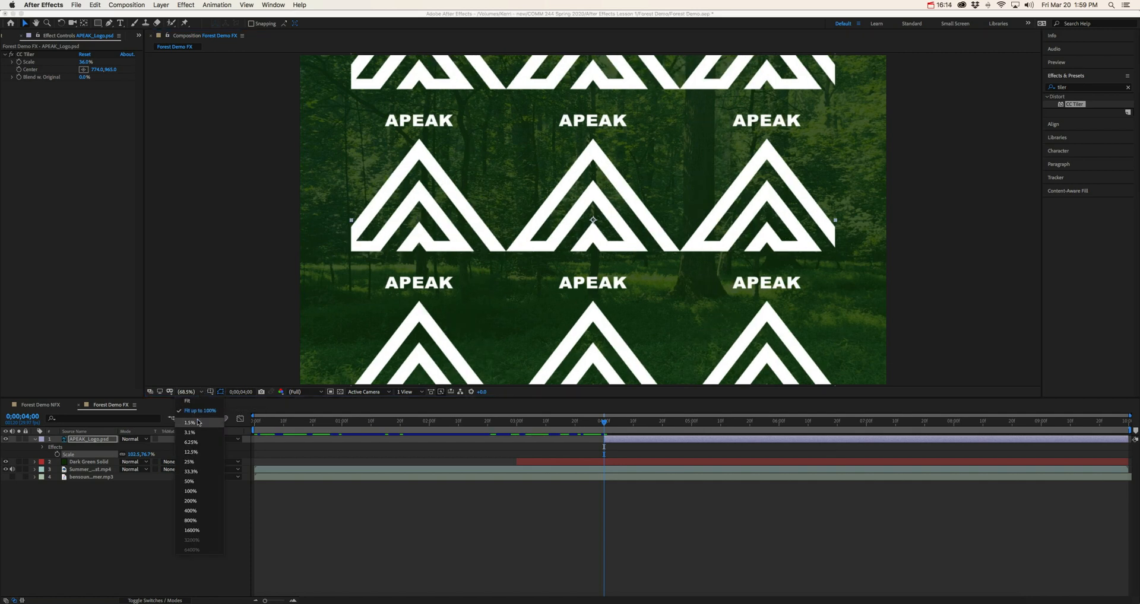
left_click(191, 462)
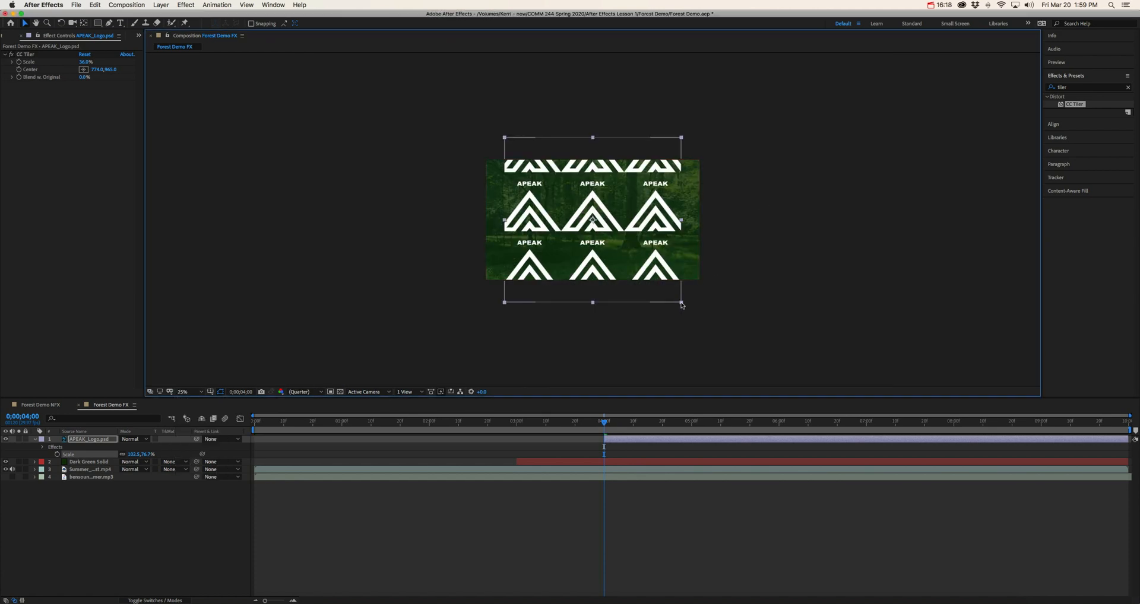
left_click_drag(682, 304, 742, 357)
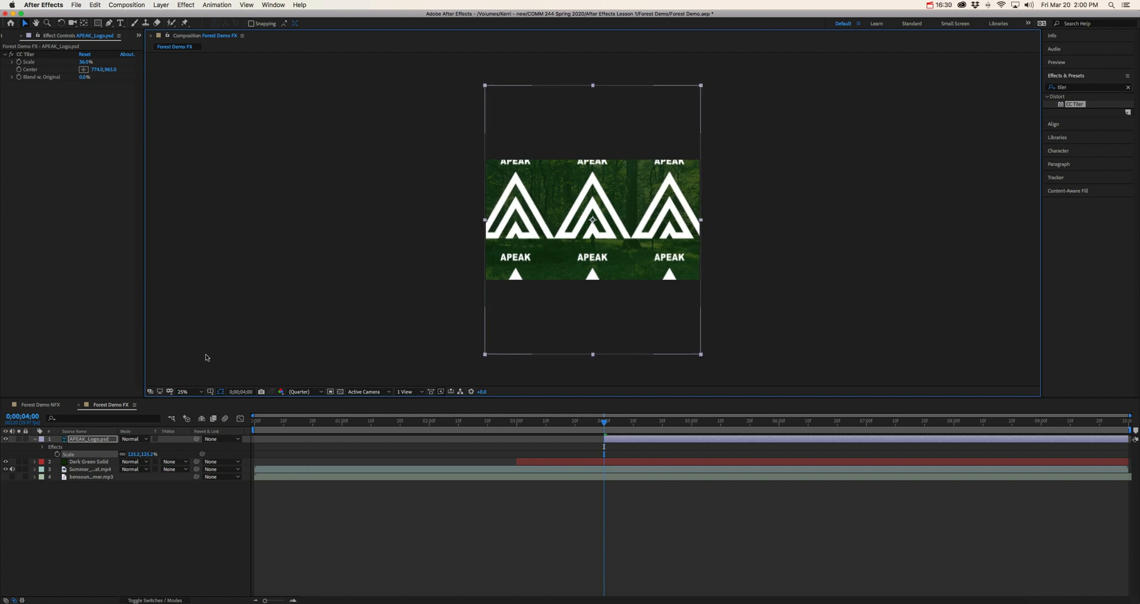
left_click(201, 393)
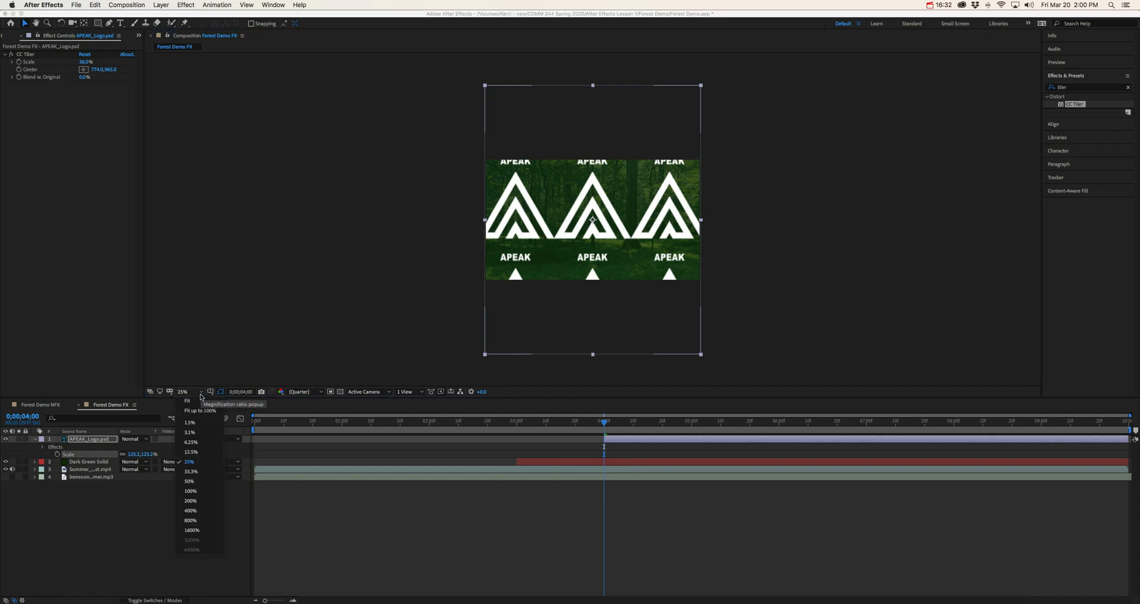
left_click(199, 412)
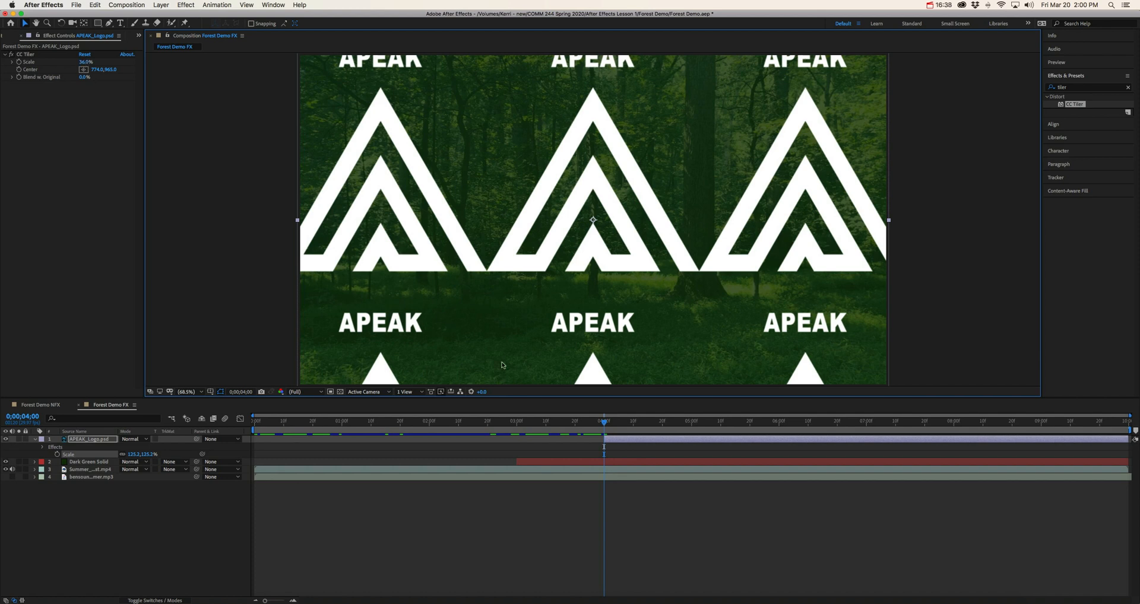
Step: Check the tiled logos in the QuickTime movie Forest Demo FX.mov up to 00:06, minimize it and return to After Effects
left_click(969, 601)
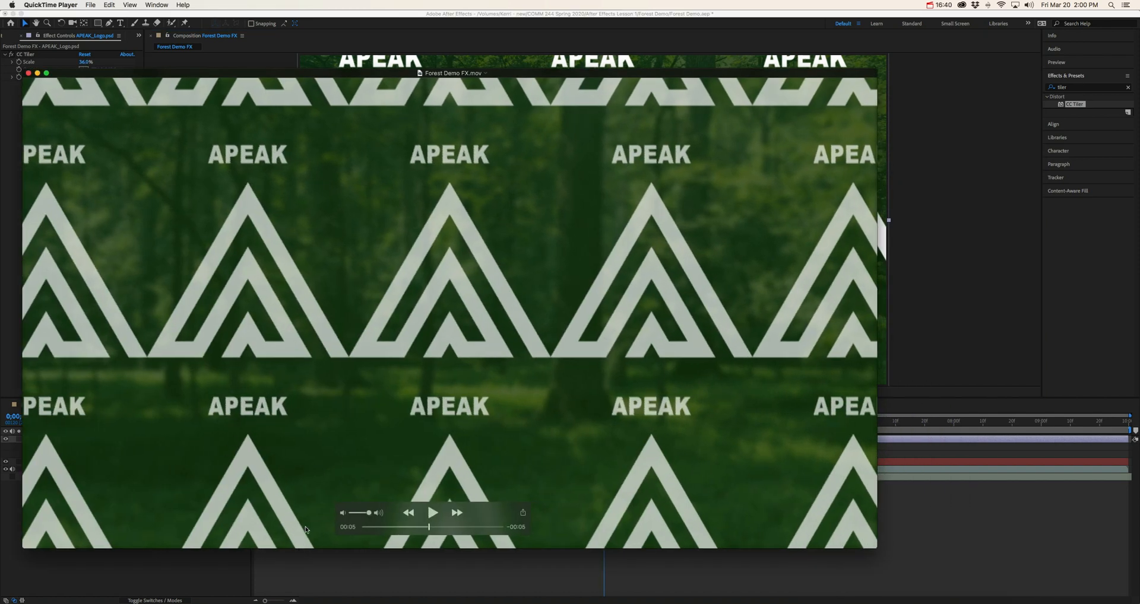
mouse_move(432, 530)
left_mouse_down()
mouse_move(418, 529)
mouse_move(481, 536)
mouse_move(427, 529)
mouse_move(443, 528)
left_mouse_up()
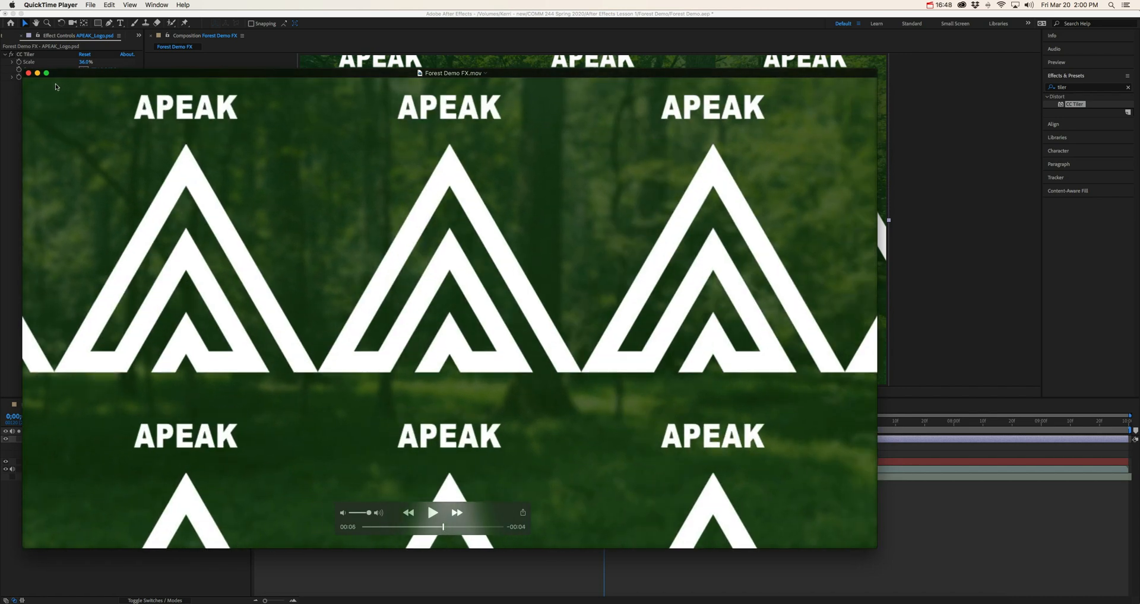
left_click(37, 73)
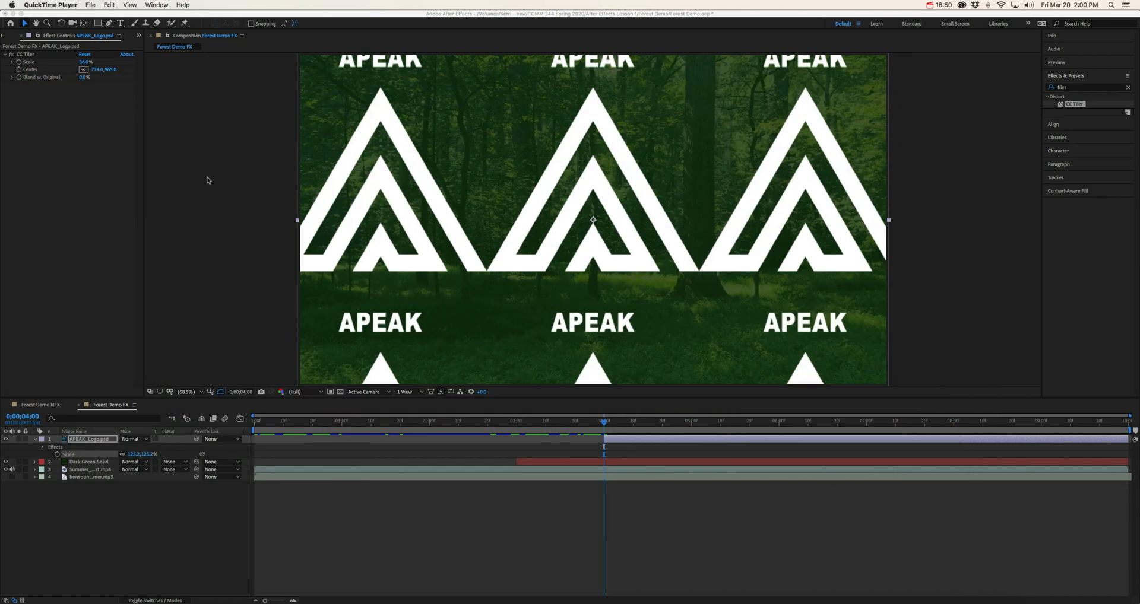
Step: Reduce the CC Tiler scale on the APEAK_Logo.psd layer to 20%
left_click(83, 63)
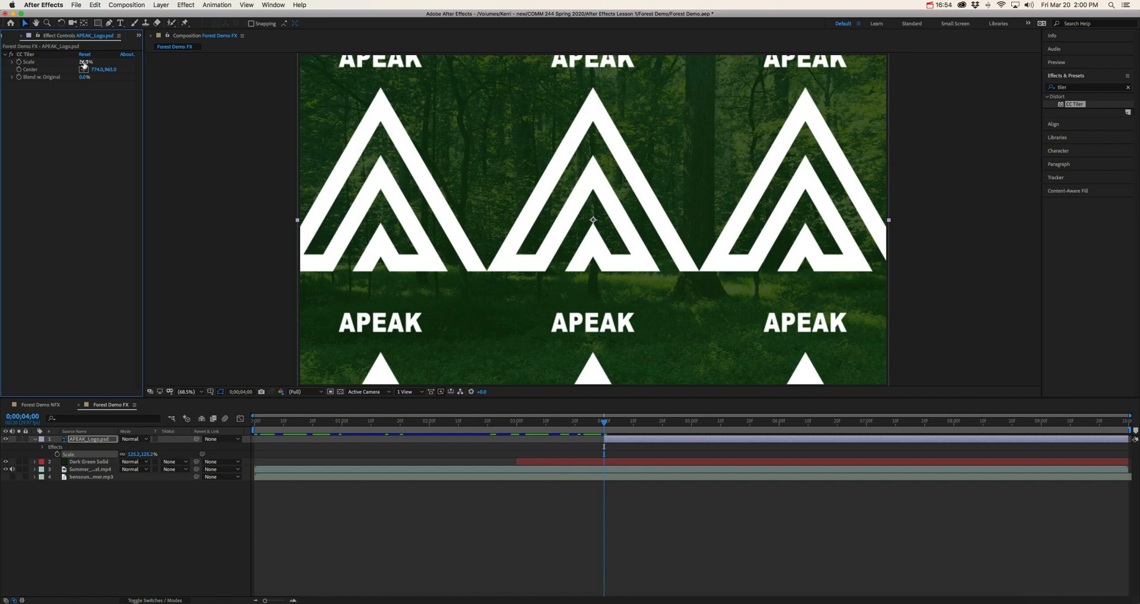
left_click(84, 62)
left_click_drag(82, 62, 74, 62)
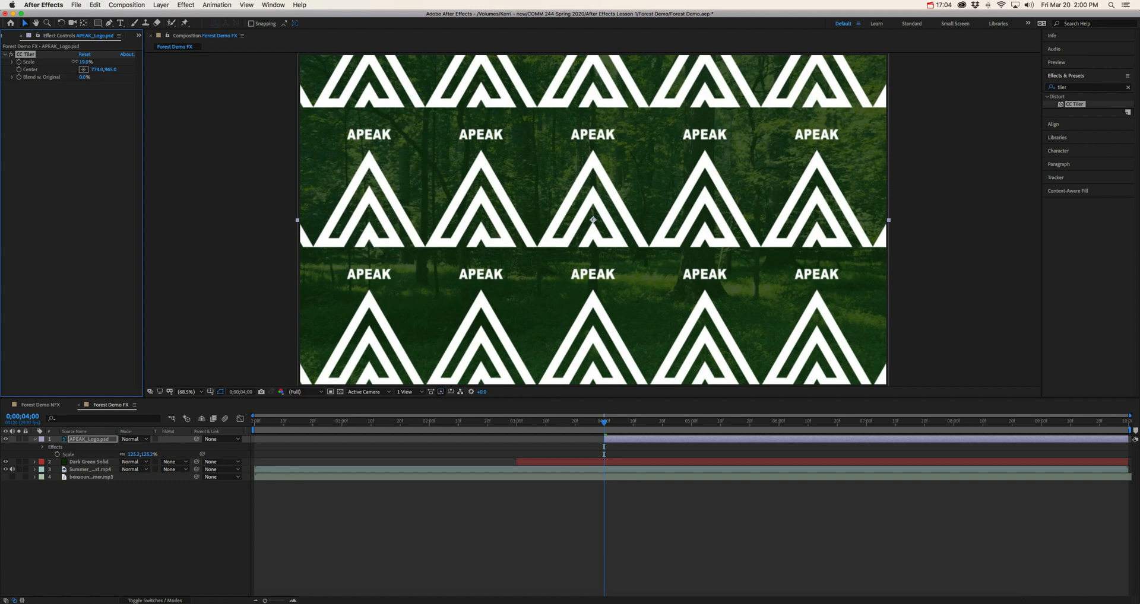
left_click_drag(74, 62, 75, 63)
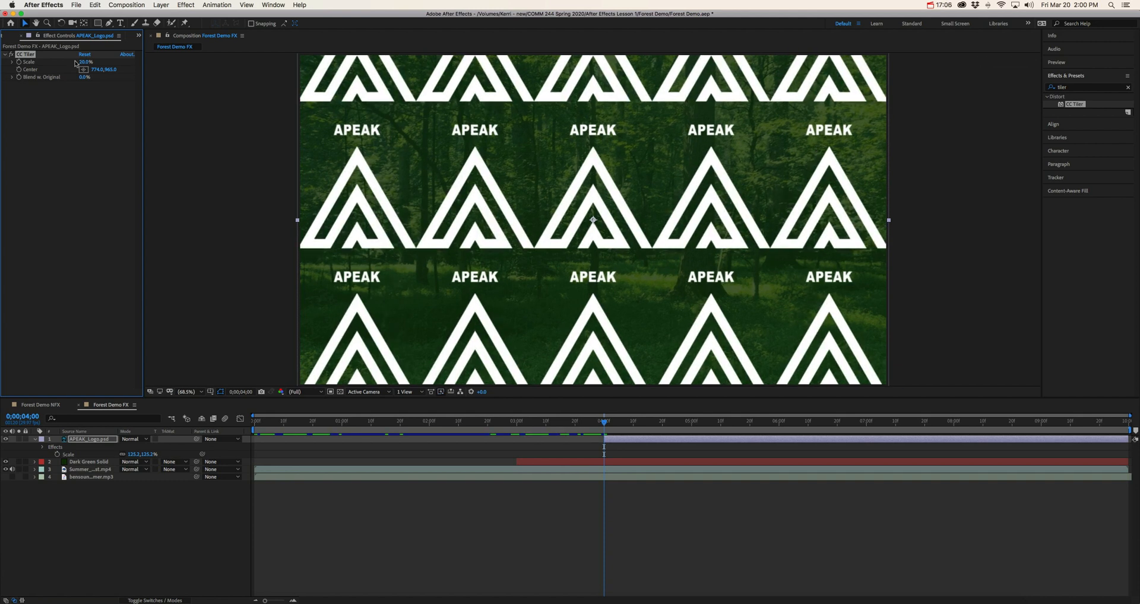
Step: Look through the CC Tiler properties in the timeline, collapse them and start keyframing the effect's scale at 0;00;04;00
left_click(42, 448)
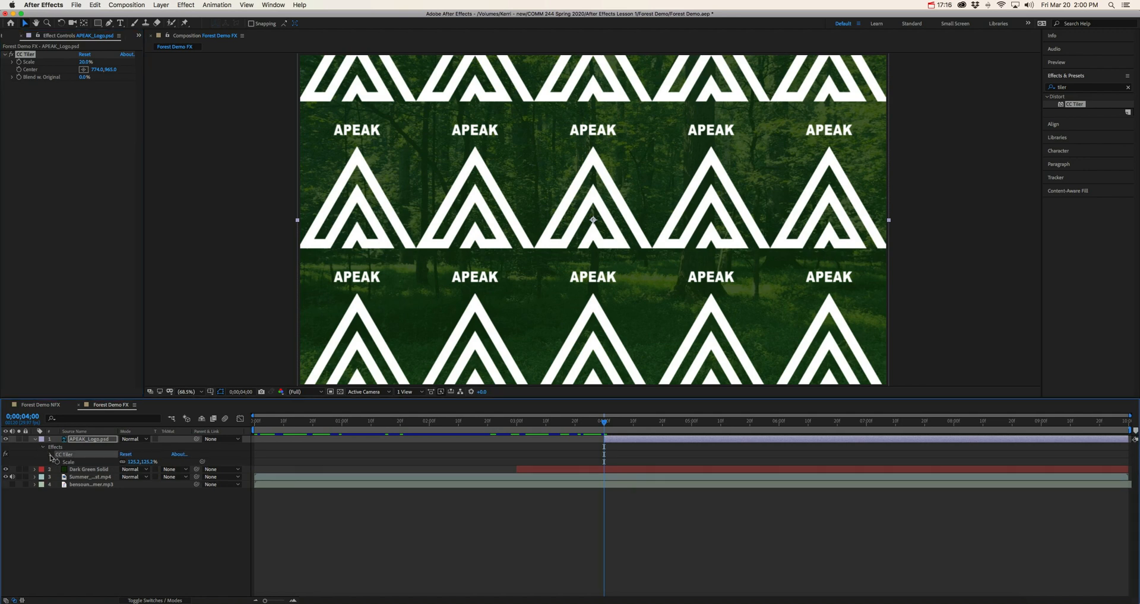
left_click(50, 455)
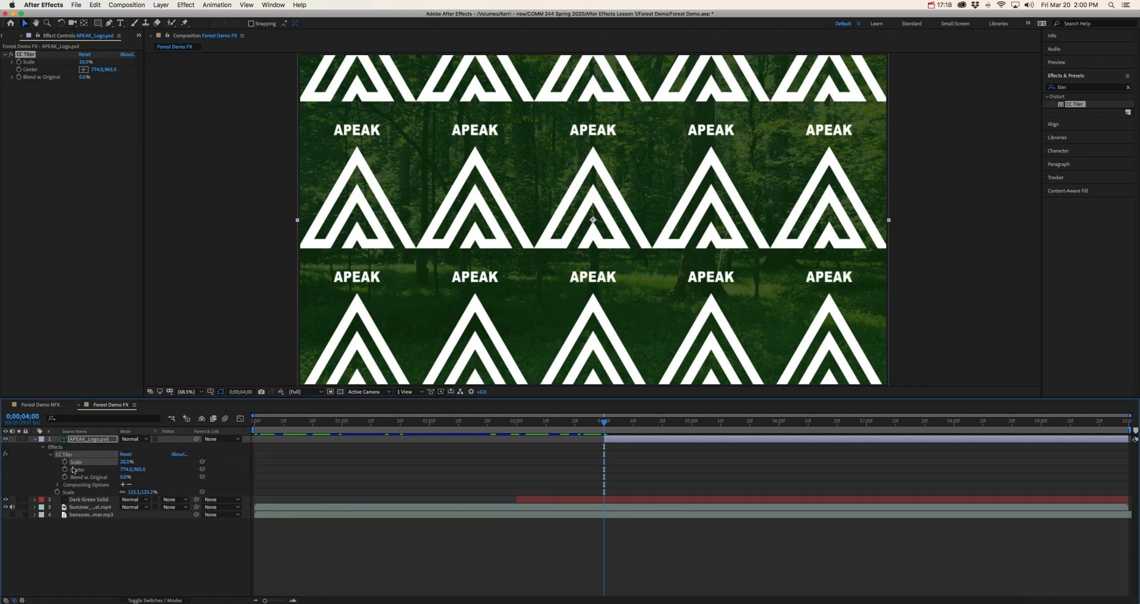
left_click(42, 447)
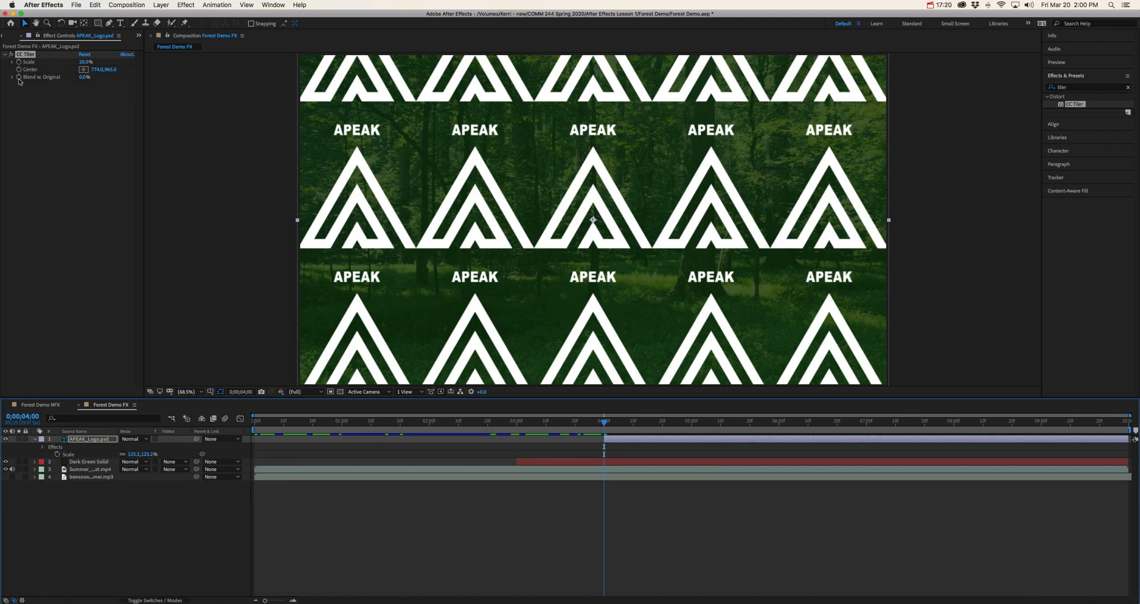
left_click(29, 62)
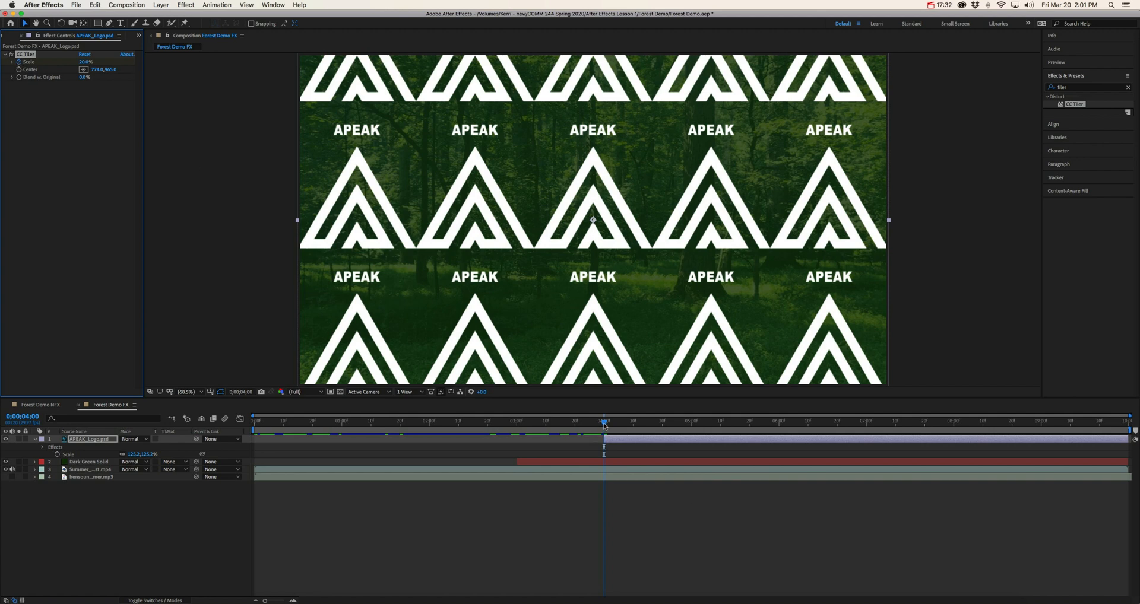
Step: Examine how the tiled logos grow up to 00:08 in the QuickTime movie, minimize it and return to After Effects
left_click(974, 598)
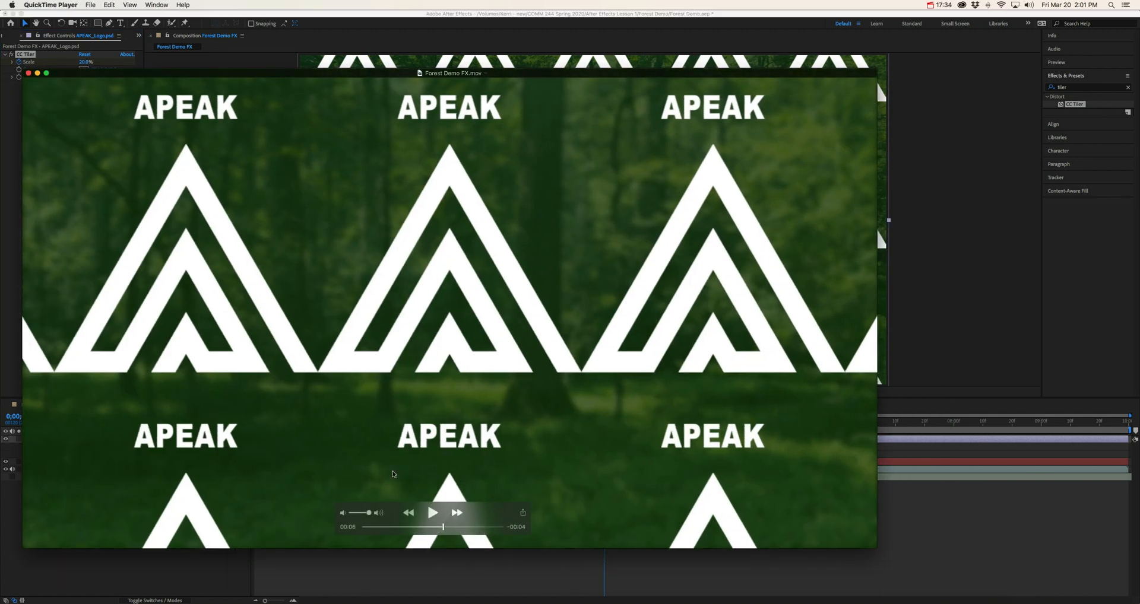
left_click_drag(444, 529, 473, 530)
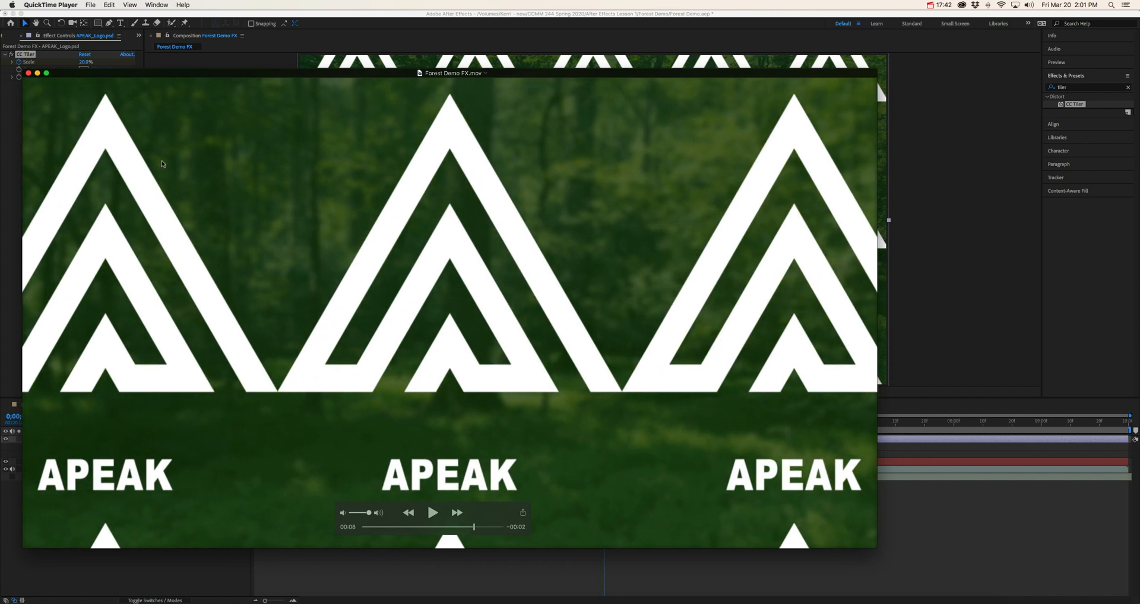
left_click(37, 73)
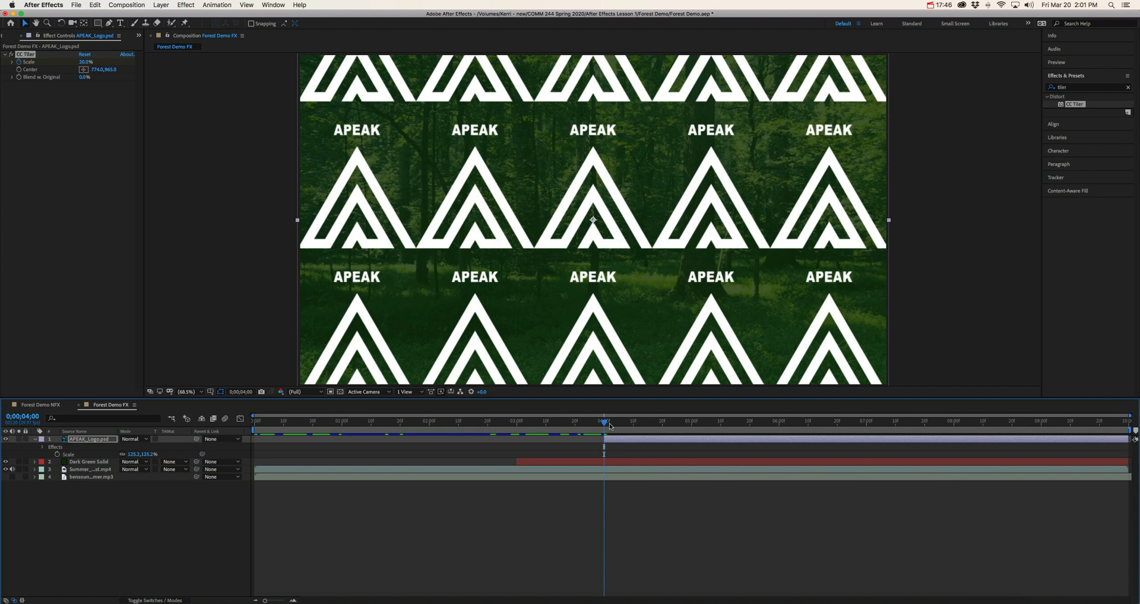
Step: Set a second CC Tiler scale keyframe of 33% at 0;00;07;00
left_click_drag(701, 425, 867, 424)
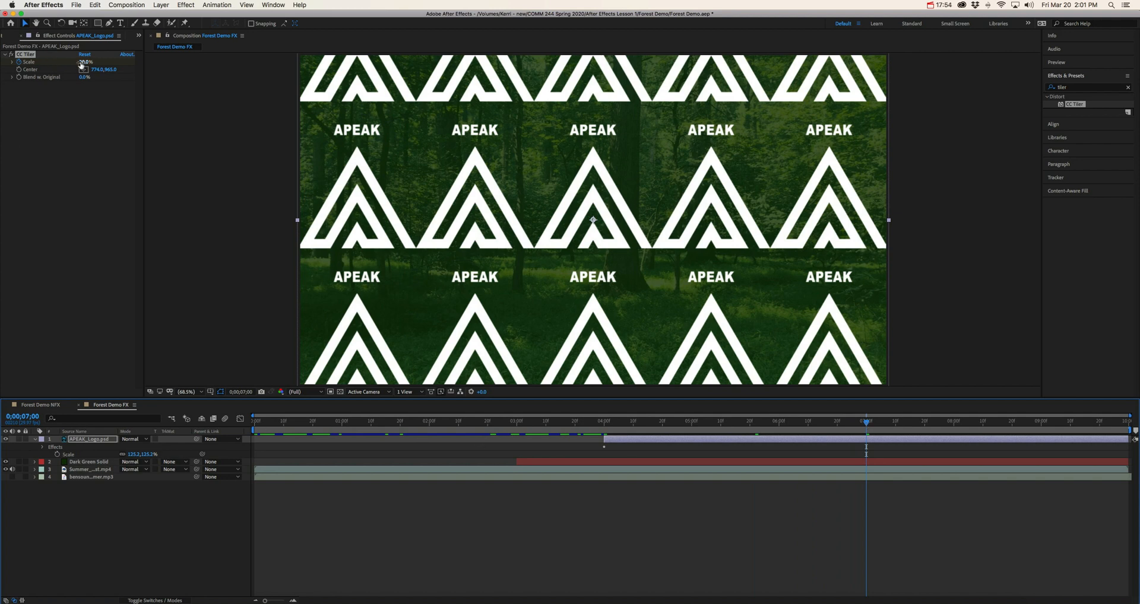
mouse_move(84, 63)
left_mouse_down()
mouse_move(99, 61)
mouse_move(89, 62)
left_mouse_up()
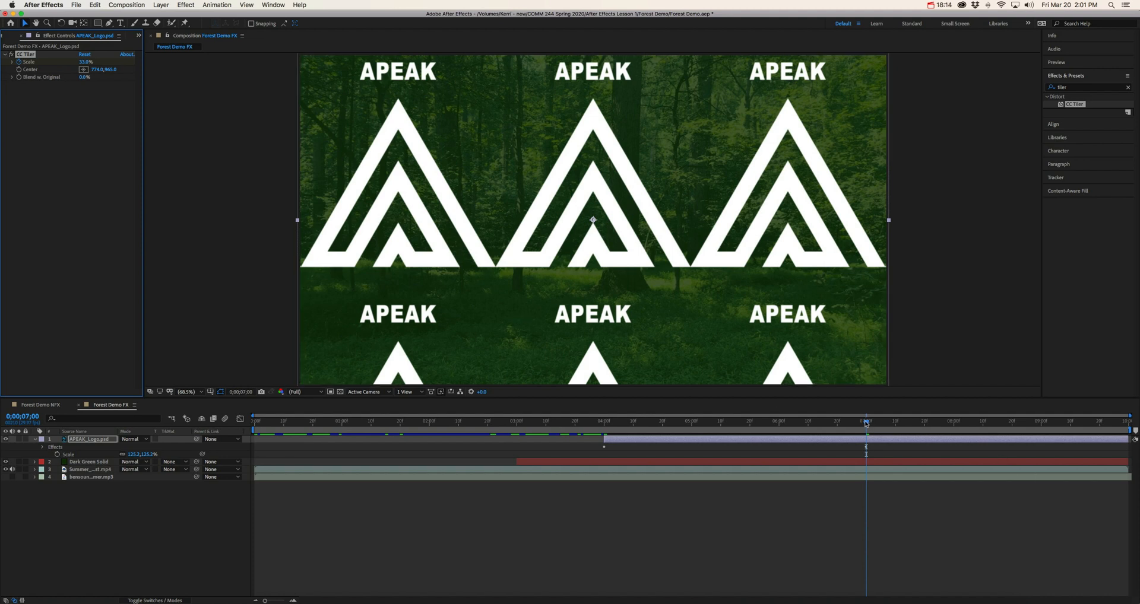
Step: Preview the tiled logo's scale animation repeatedly from just before 0;00;04;00
left_click_drag(866, 423, 601, 432)
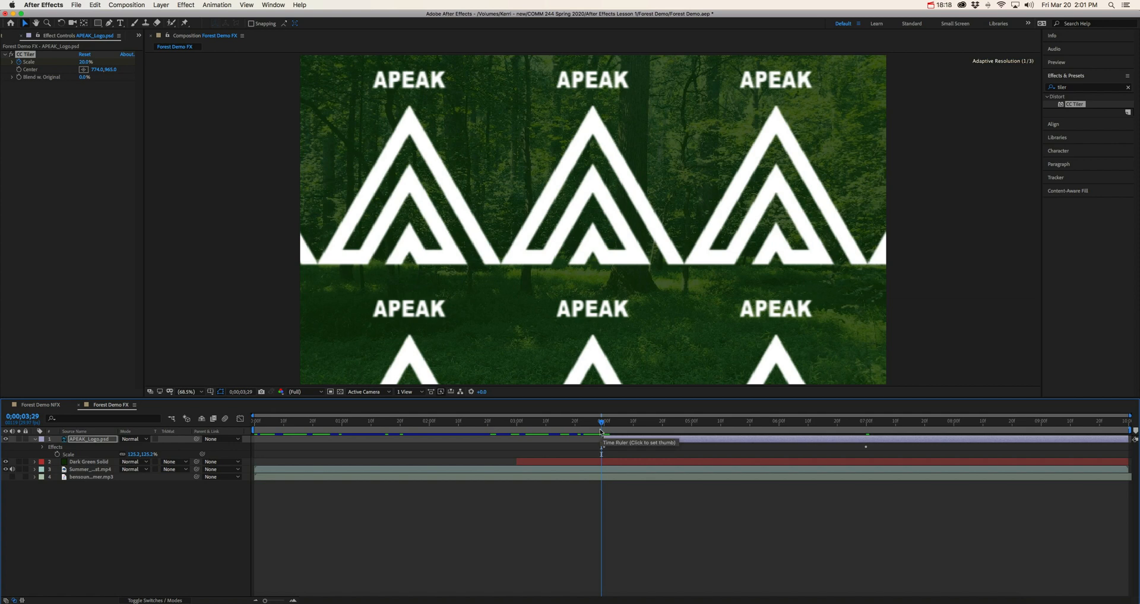
key("space")
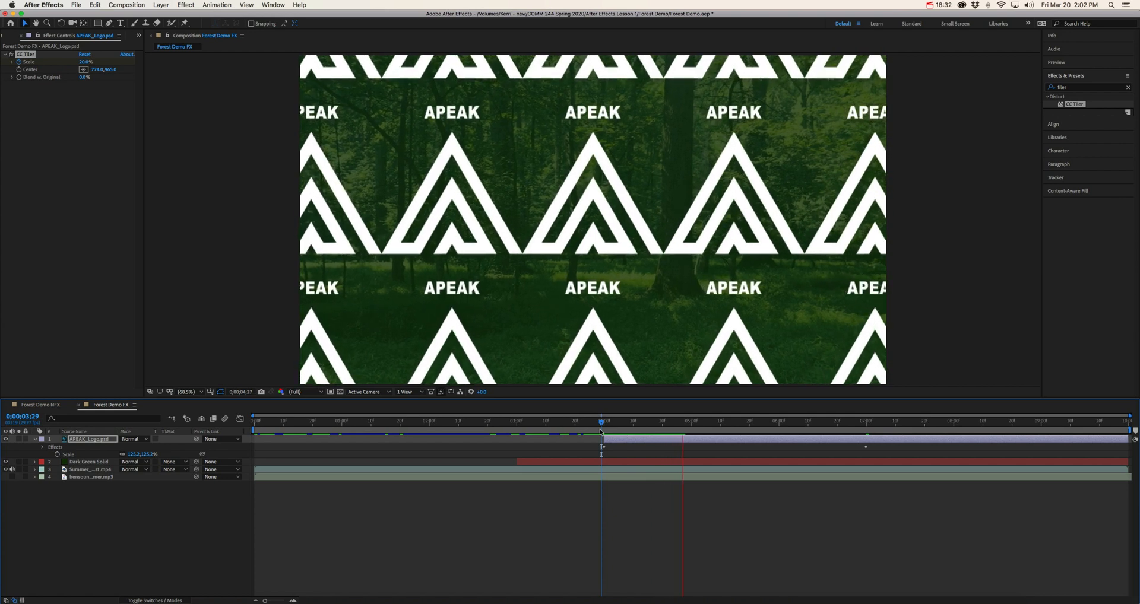
key("space")
left_click(604, 422)
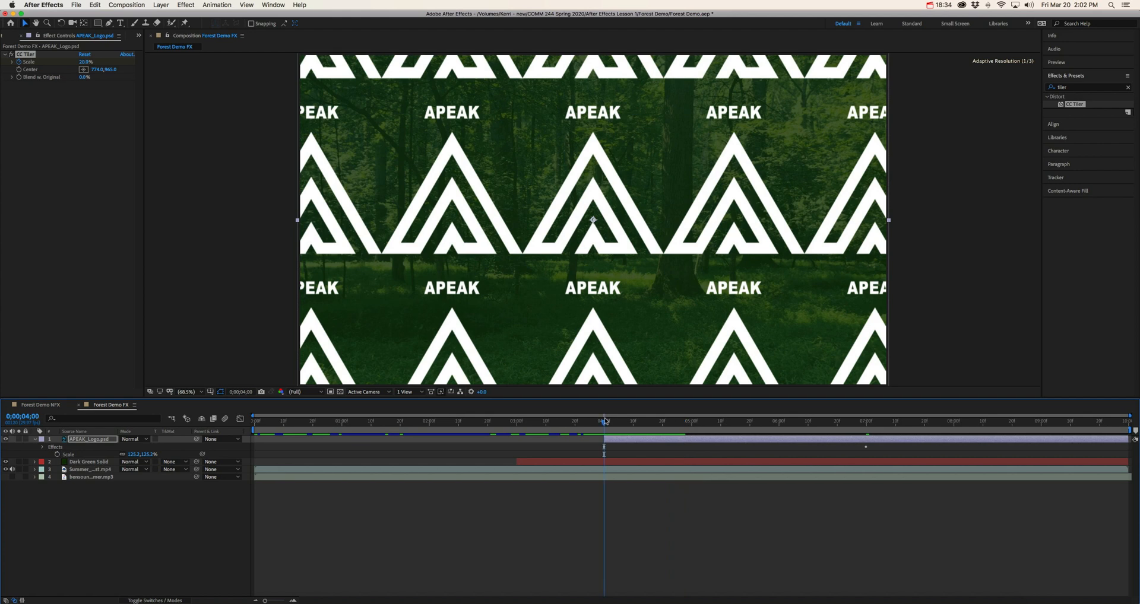
key("space")
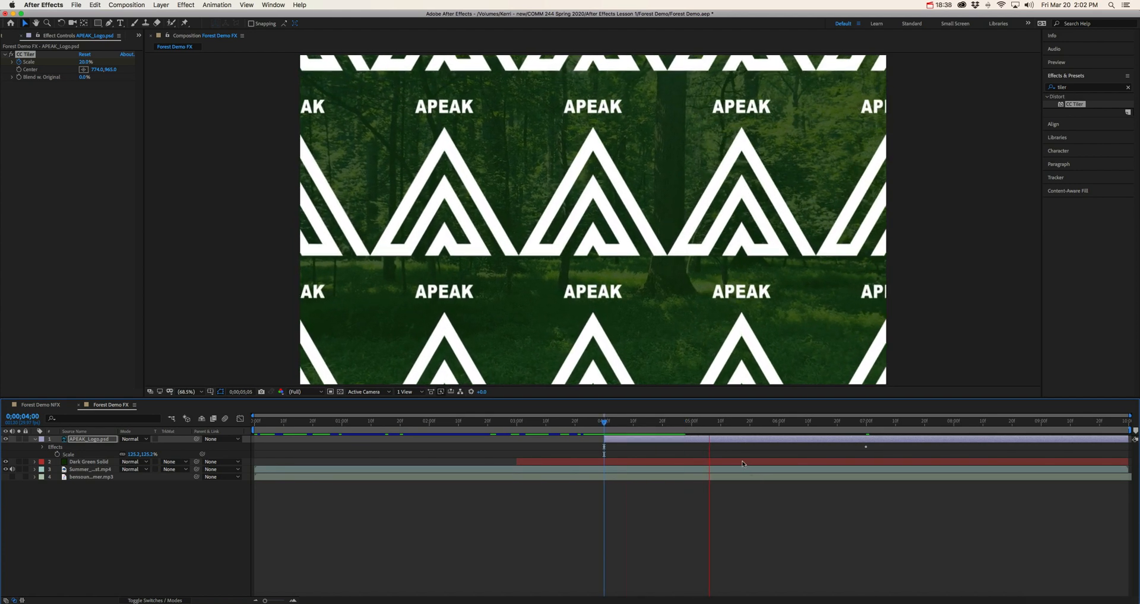
left_click(727, 422)
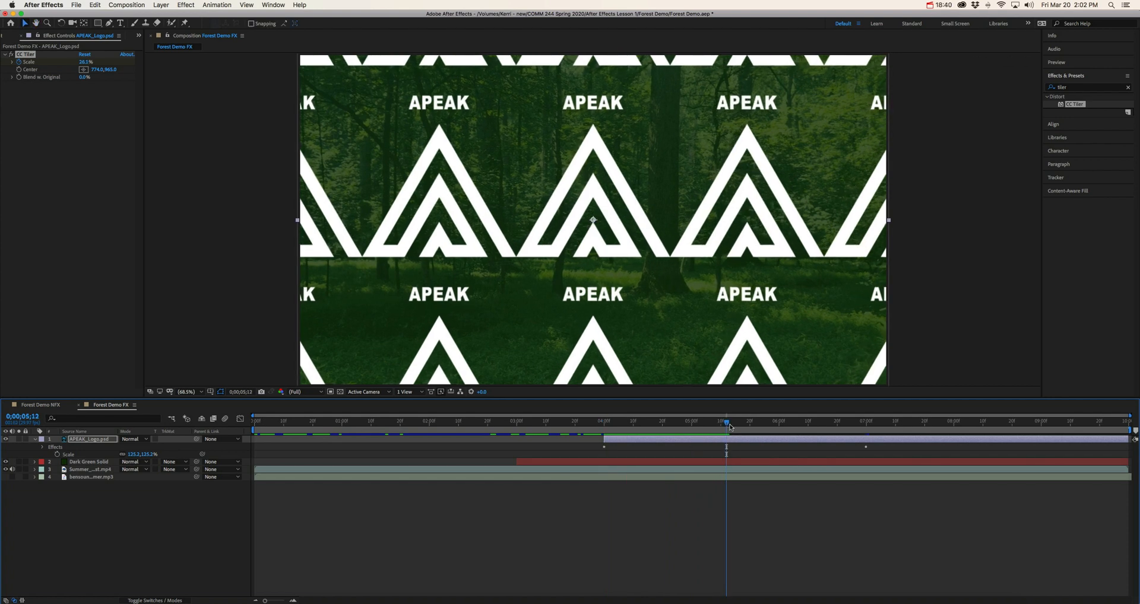
left_click(601, 422)
key("space")
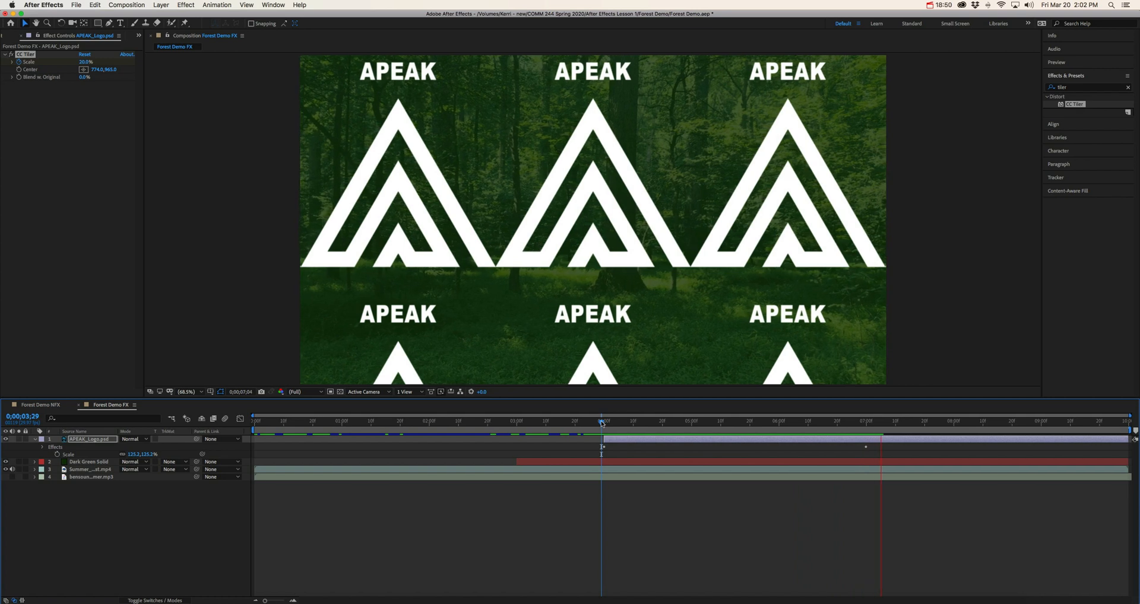
left_click_drag(602, 423, 596, 422)
key("space")
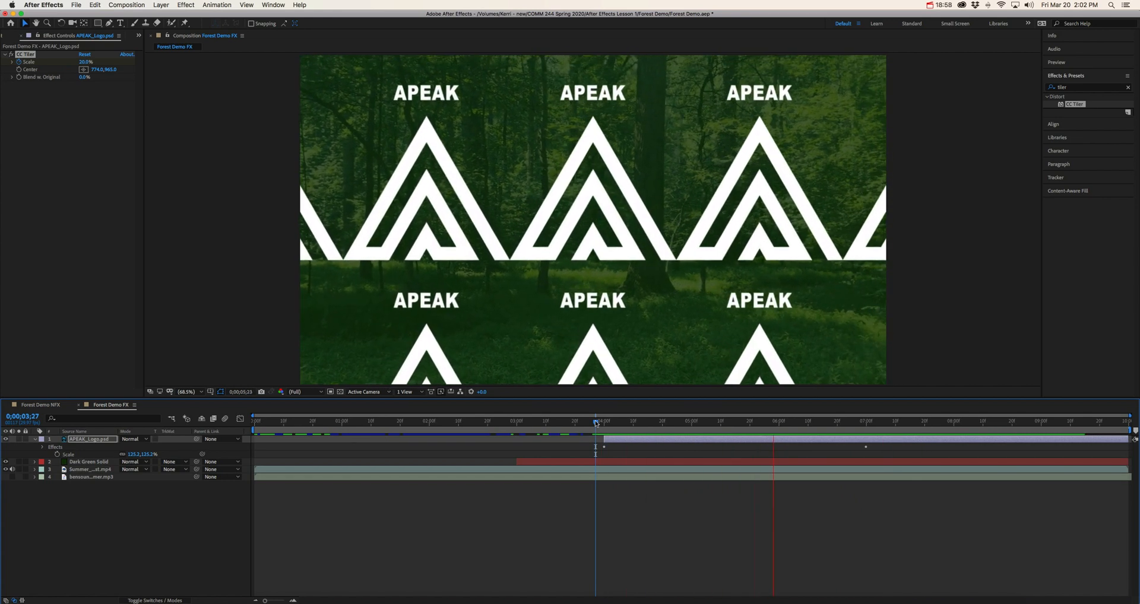
key("space")
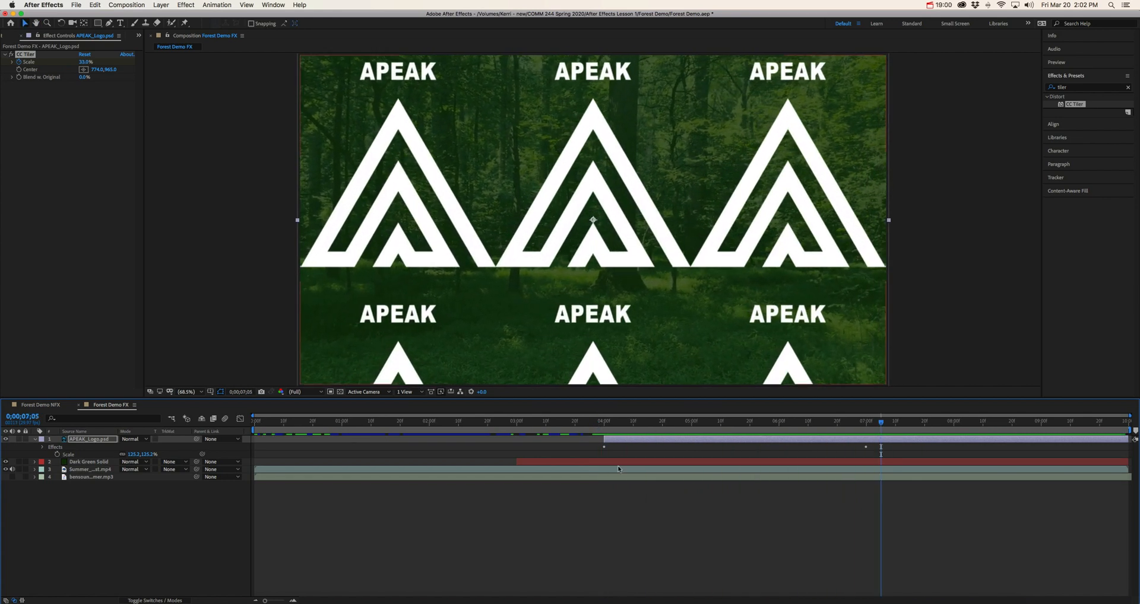
Step: Show only the keyframed properties of the APEAK_Logo.psd layer, revealing the CC Tiler scale keyframes
left_click(592, 449)
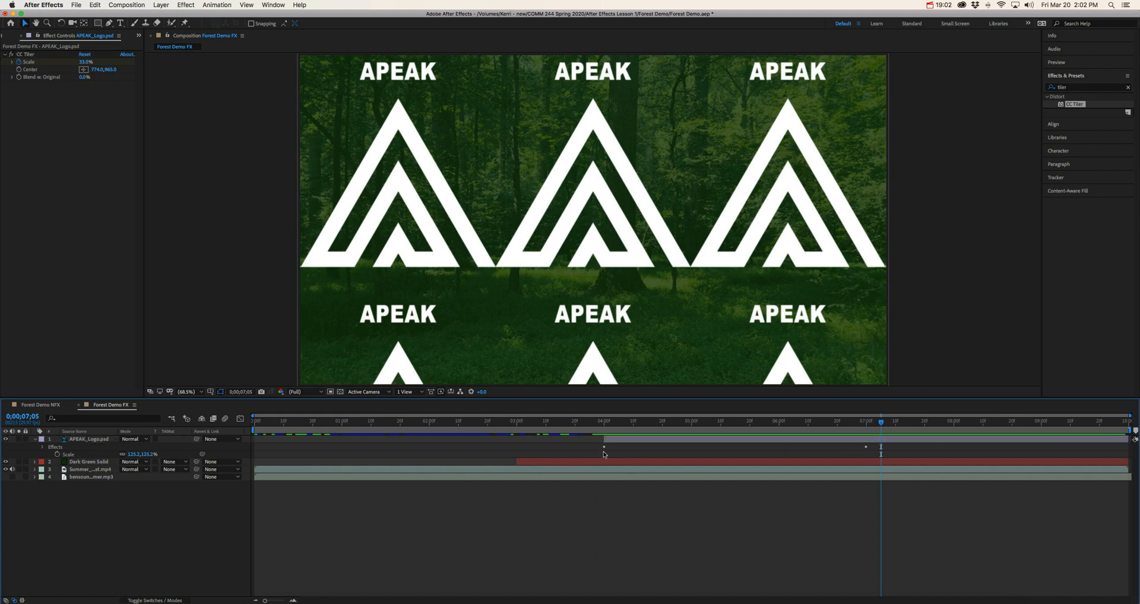
left_click_drag(595, 452, 878, 447)
left_click(92, 440)
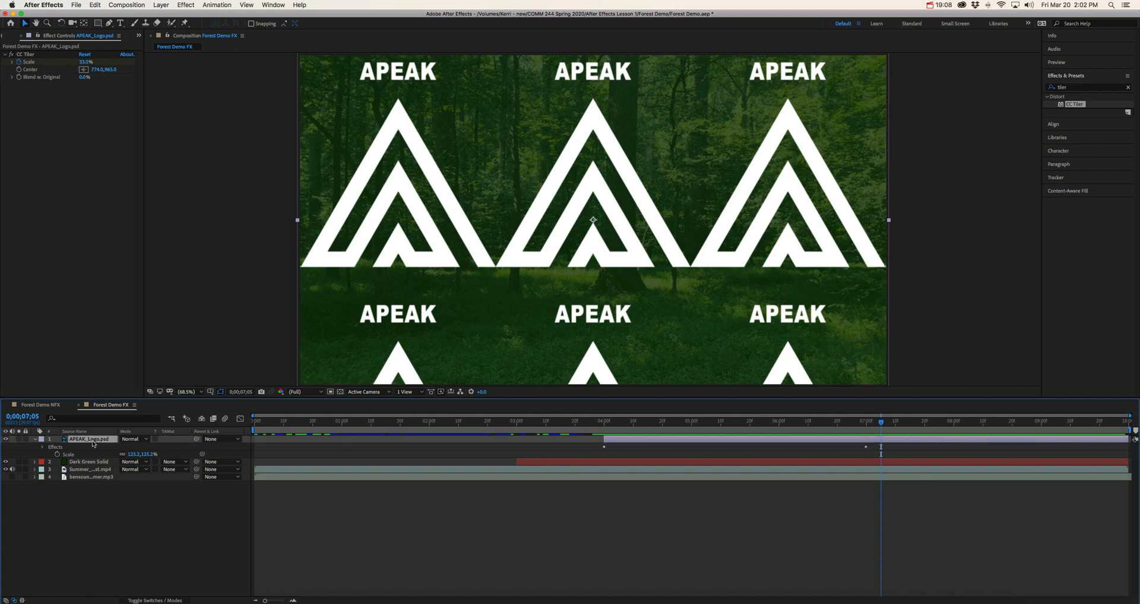
key("u")
key("u")
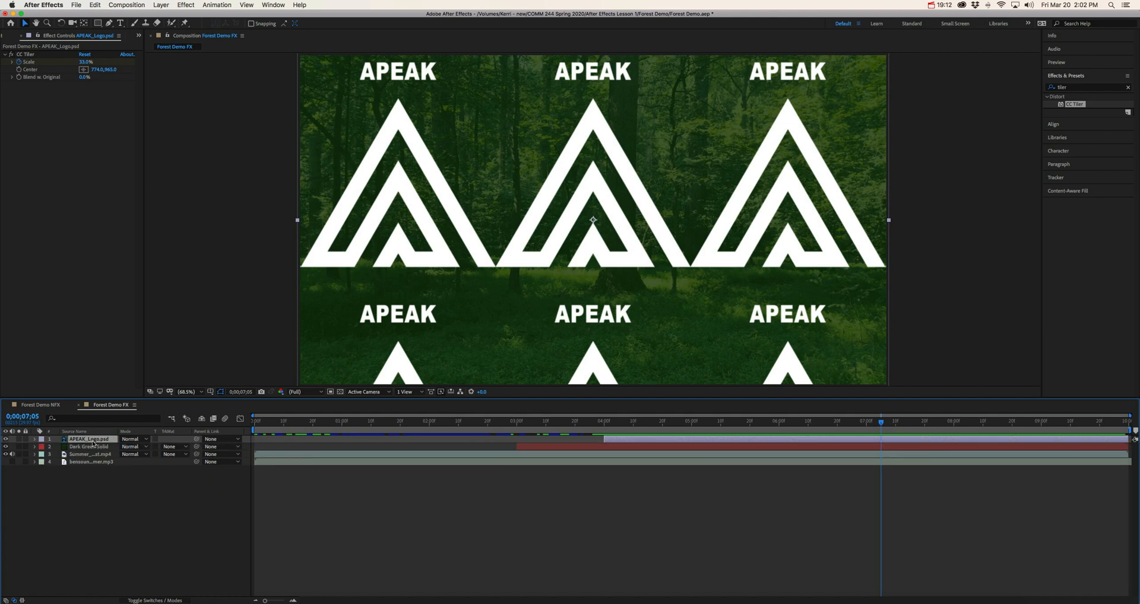
key("u")
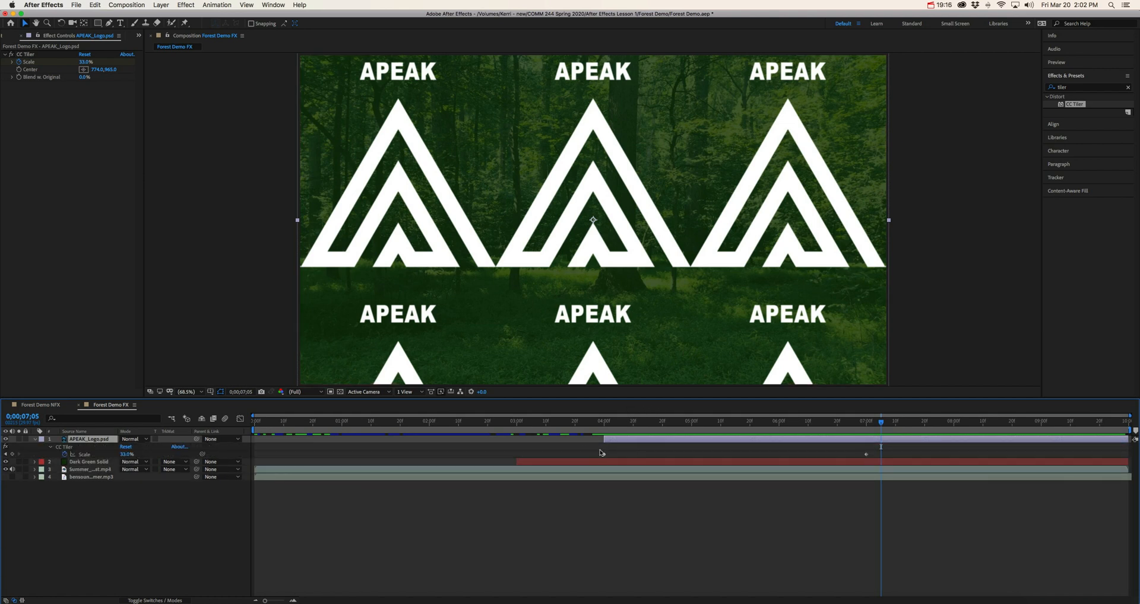
Step: Apply Easy Ease to both CC Tiler scale keyframes of the APEAK_Logo.psd layer
left_click_drag(601, 453, 876, 457)
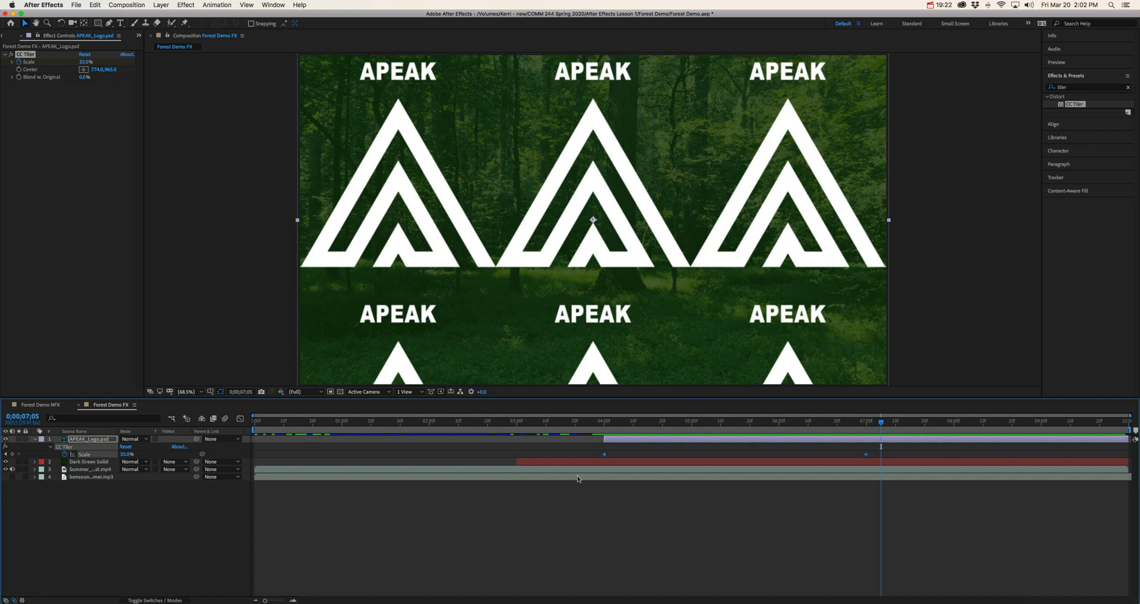
left_click(226, 4)
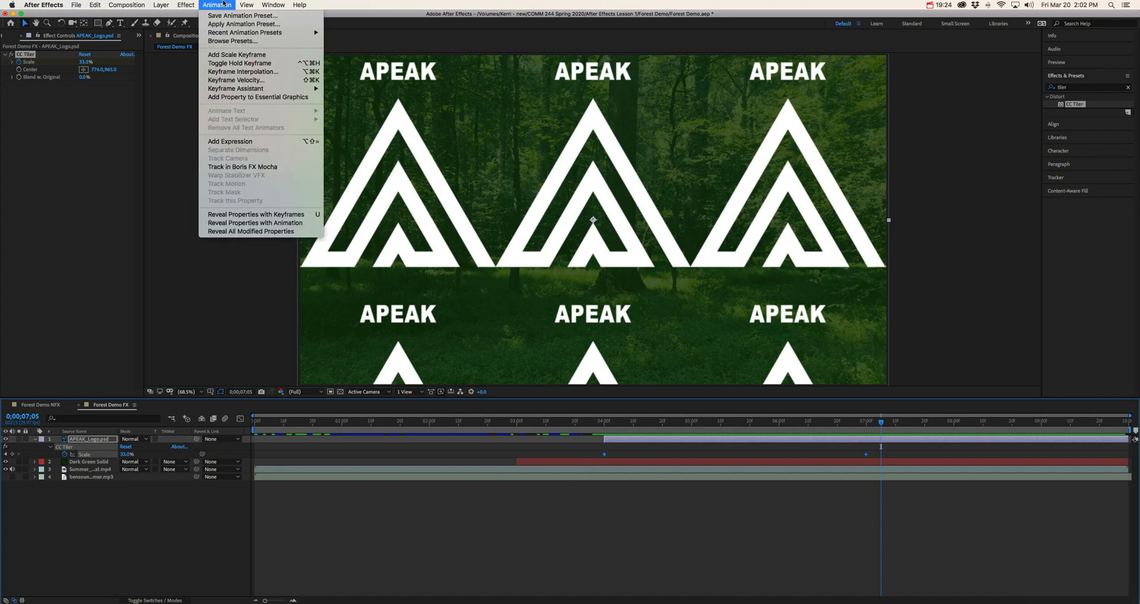
mouse_move(248, 90)
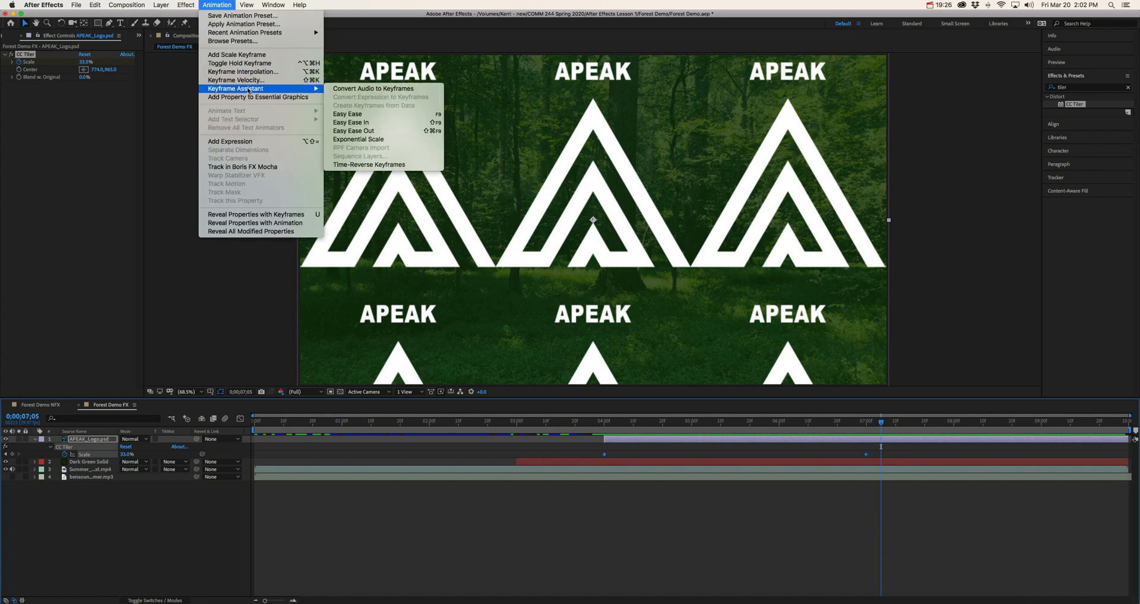
left_click(364, 114)
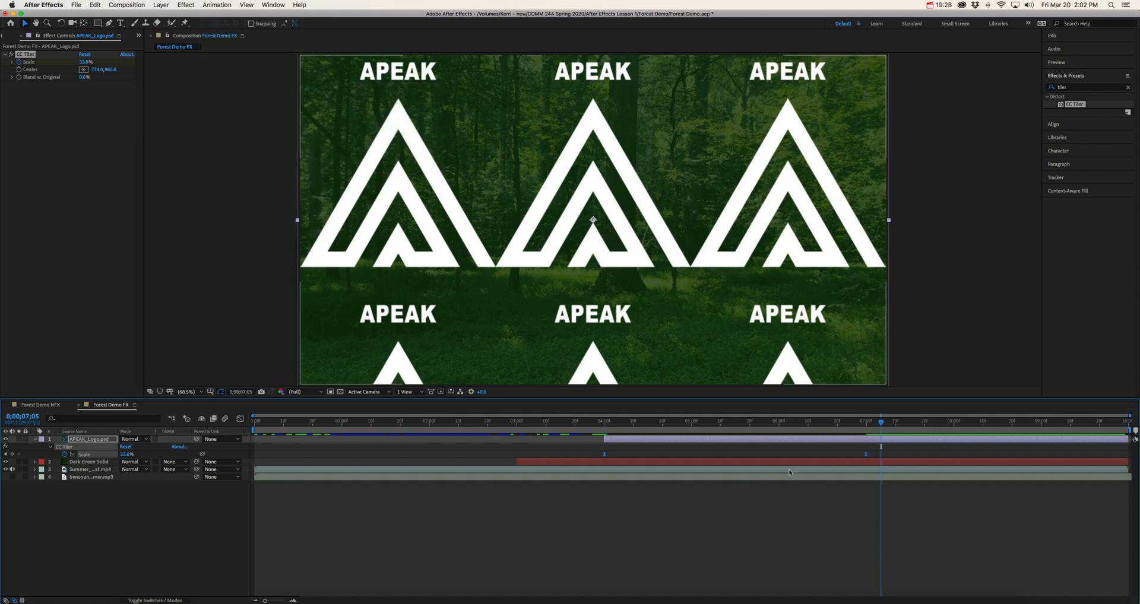
Step: Preview the eased scale animation from just before 0;00;04;00 and compare it with Forest Demo FX.mov in QuickTime Player
left_click(586, 421)
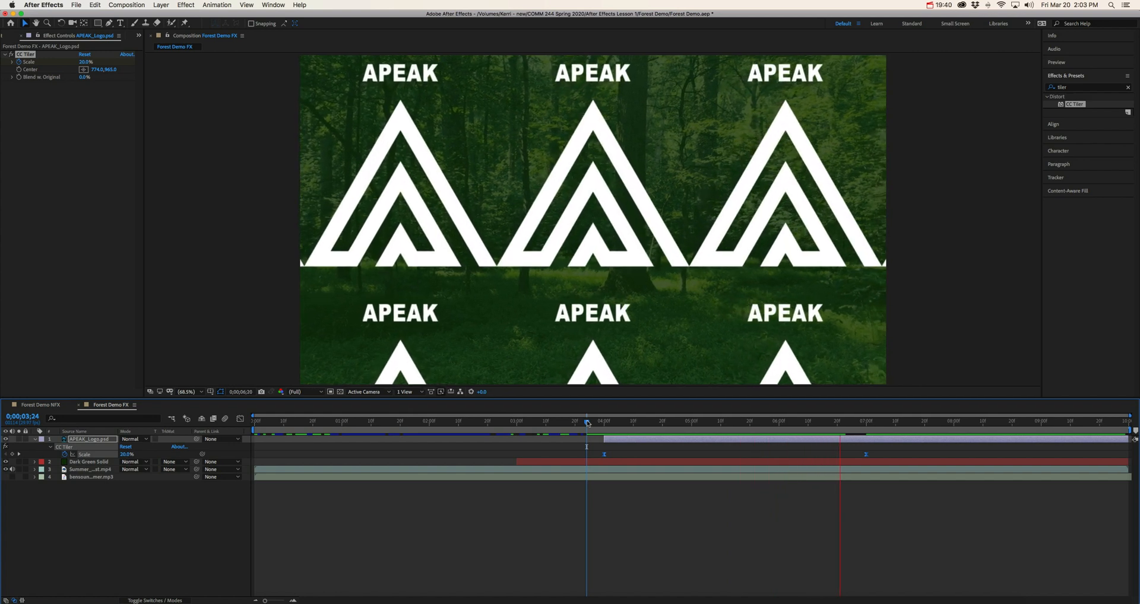
left_click(589, 423)
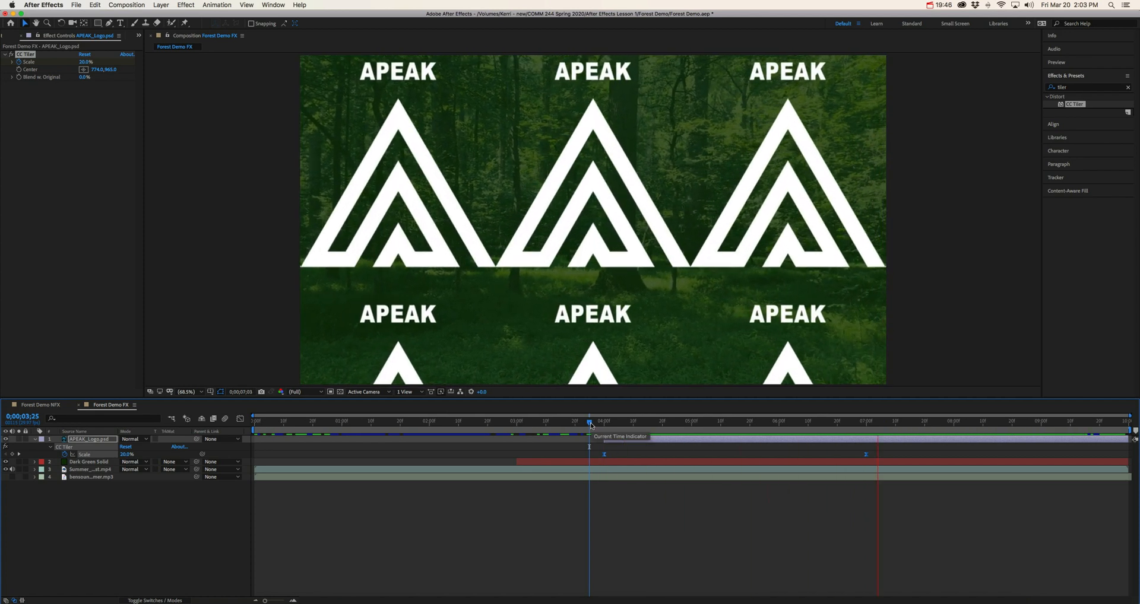
key("space")
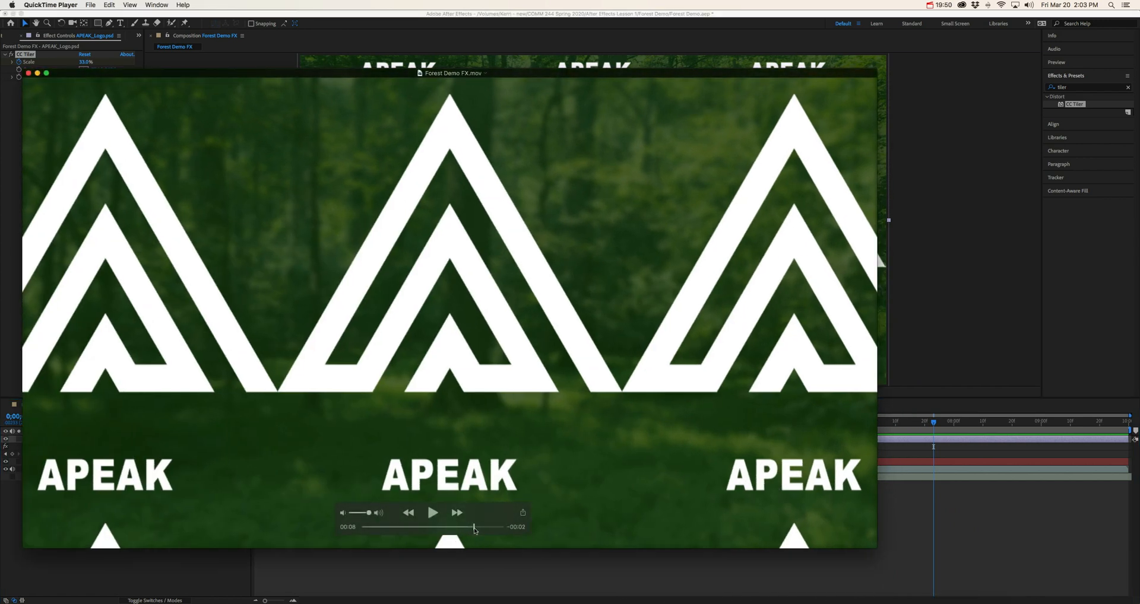
left_click_drag(475, 530, 429, 532)
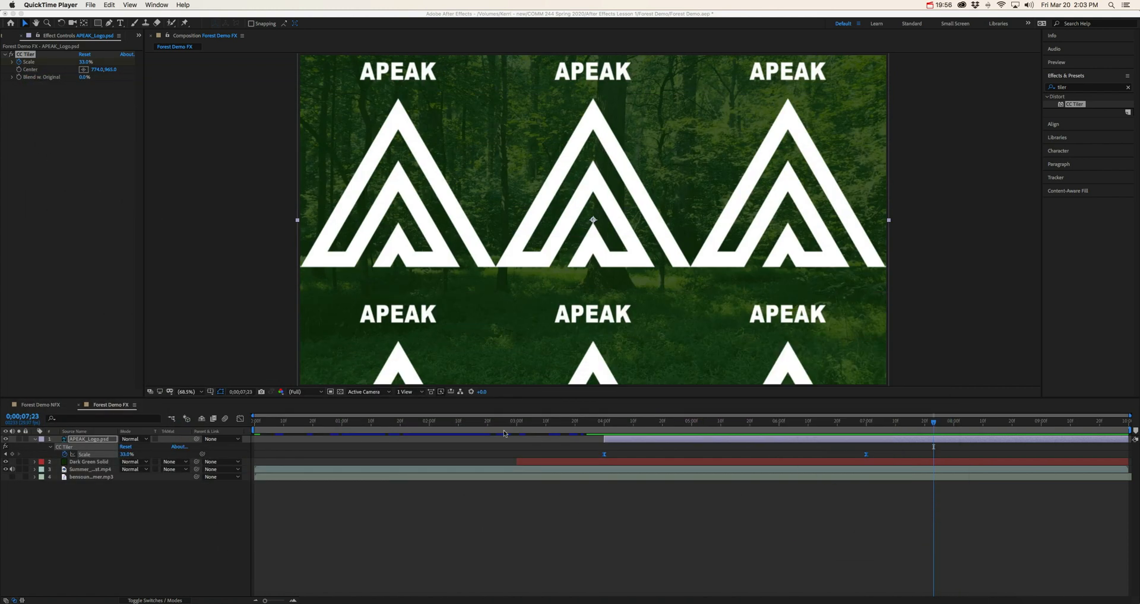
Step: Back in After Effects, set a 0% opacity keyframe on the APEAK_Logo.psd layer at 0;00;04;00
left_click(936, 425)
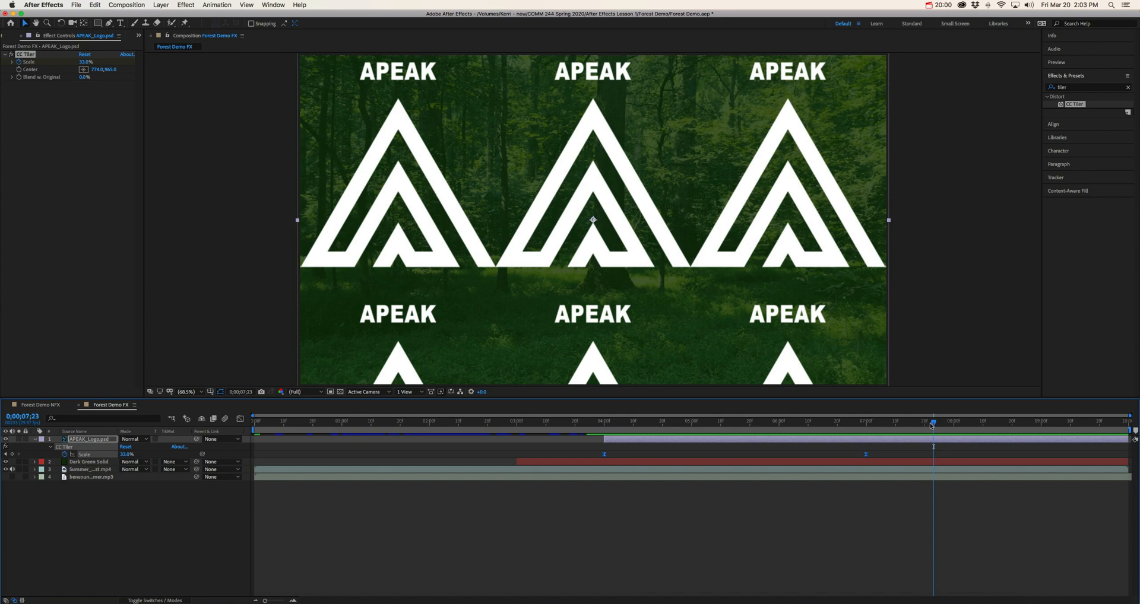
left_click_drag(931, 425, 606, 460)
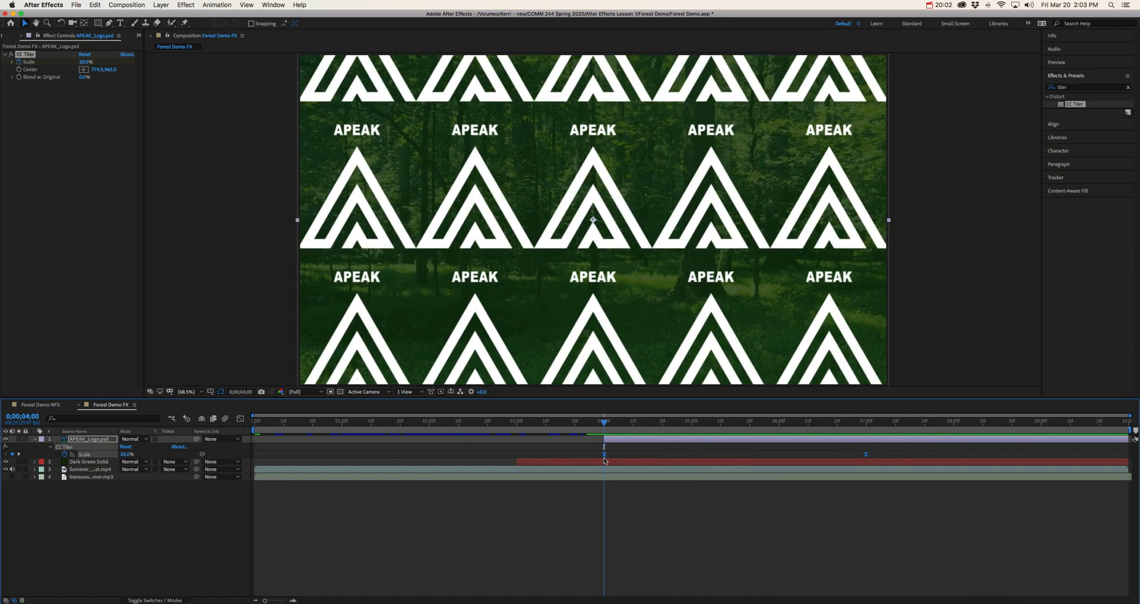
left_click(95, 442)
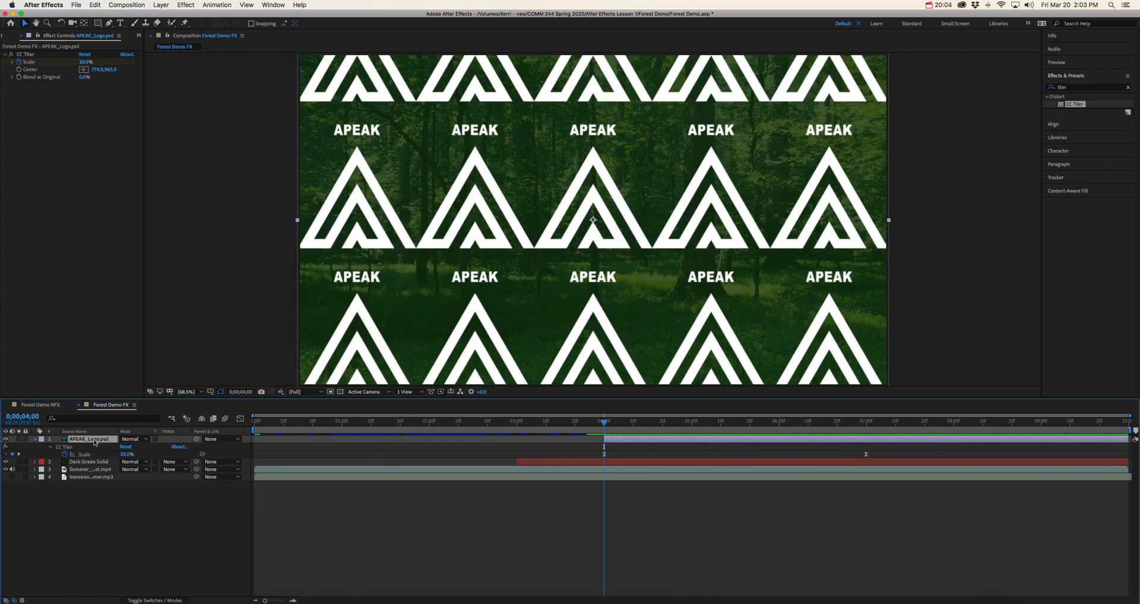
key("u")
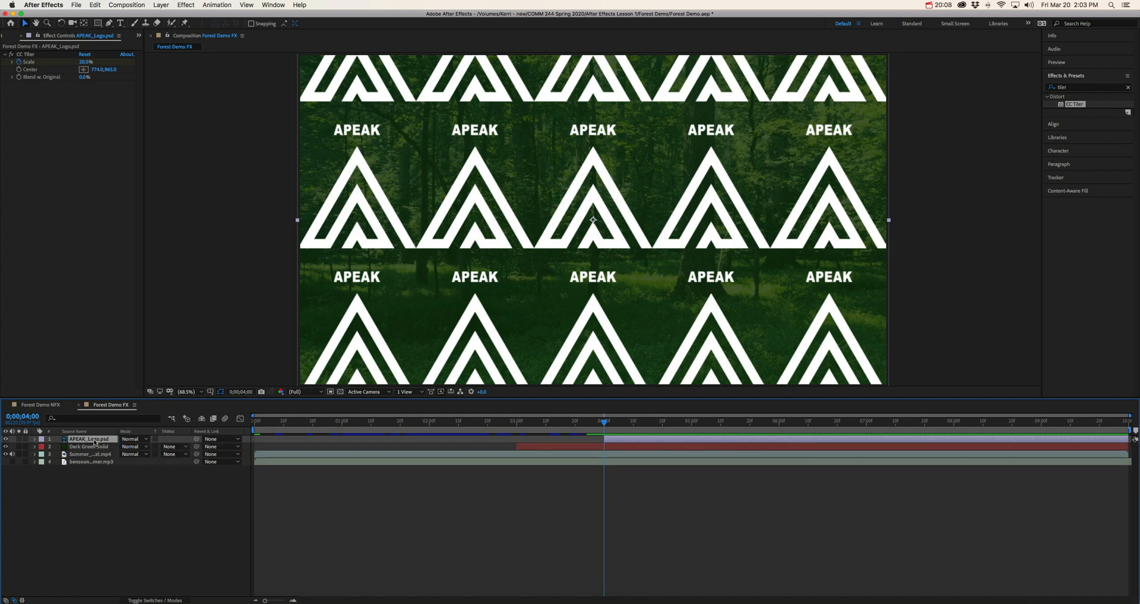
key("t")
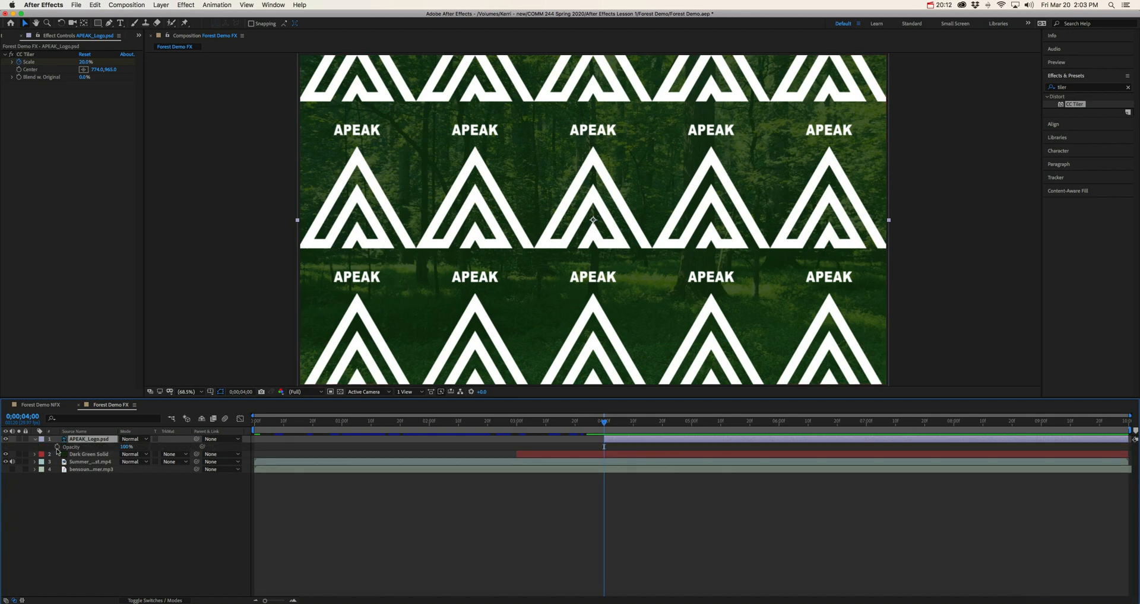
left_click(127, 447)
type("0")
key("Return")
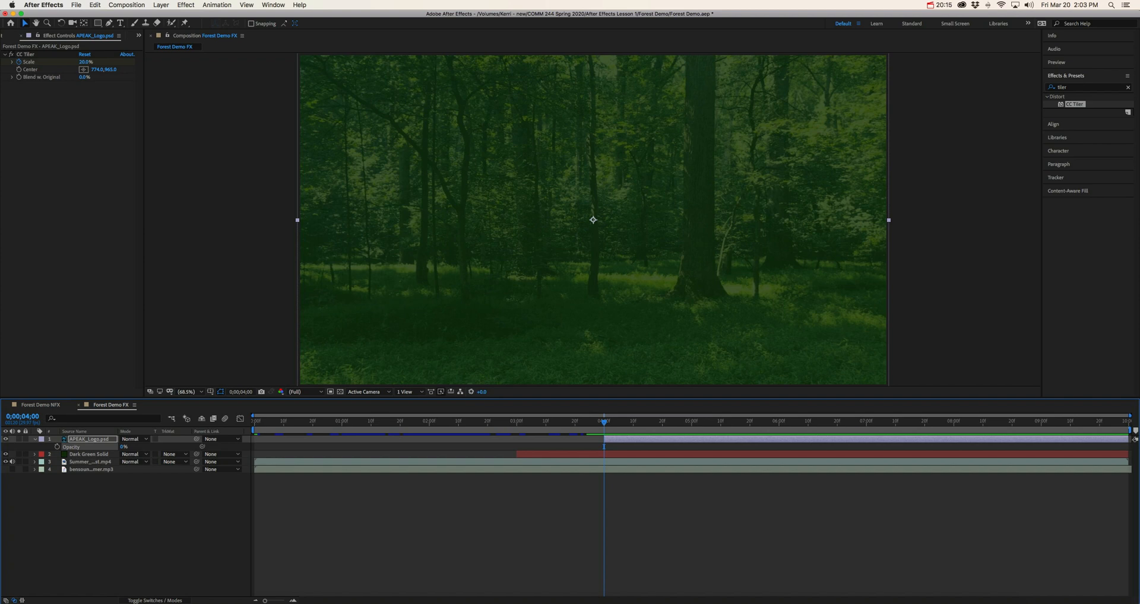
left_click(58, 447)
Step: Set a 100% opacity keyframe on the logo layer at 0;00;05;00
left_click_drag(621, 424, 692, 423)
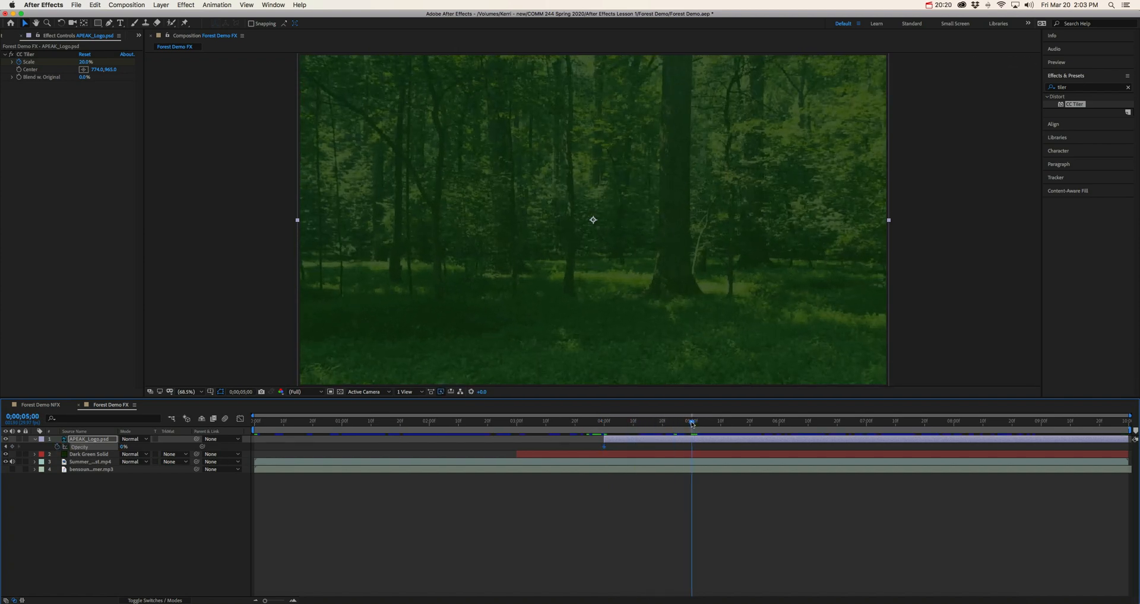
left_click(123, 447)
key("Return")
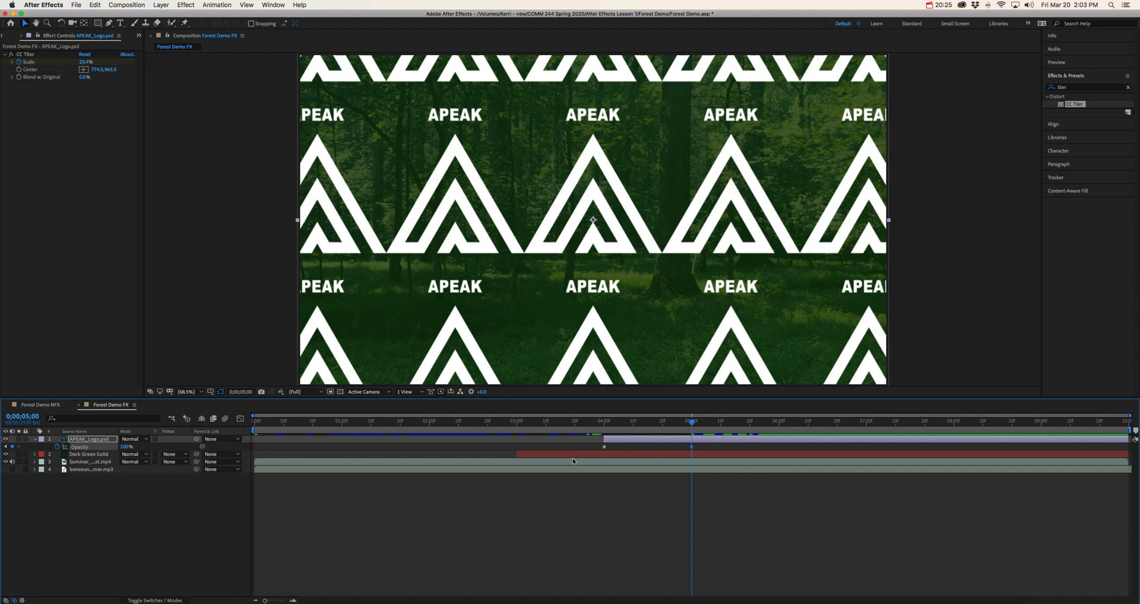
Step: Preview the logo's fade-in, check it against the QuickTime reference movie, and minimize the movie
left_click(593, 424)
key("space")
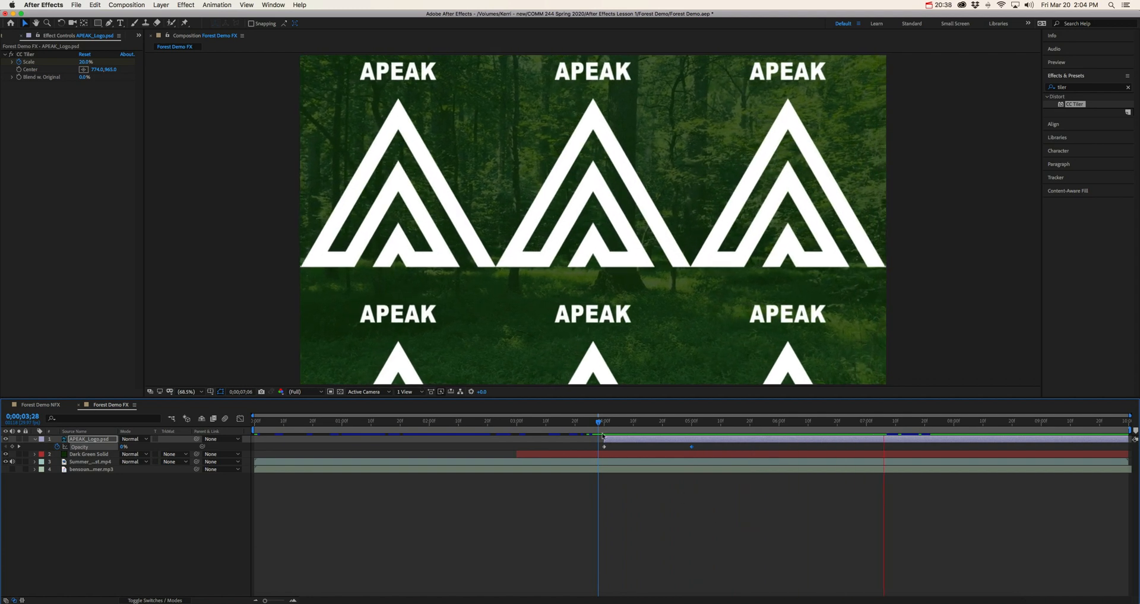
left_click(969, 601)
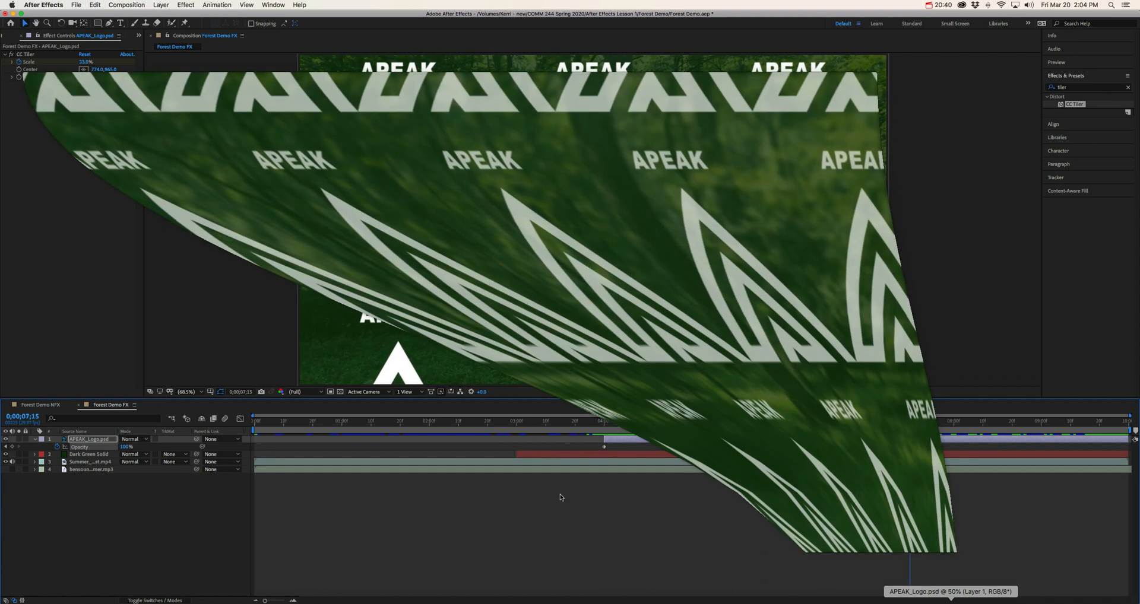
left_click_drag(429, 528, 414, 530)
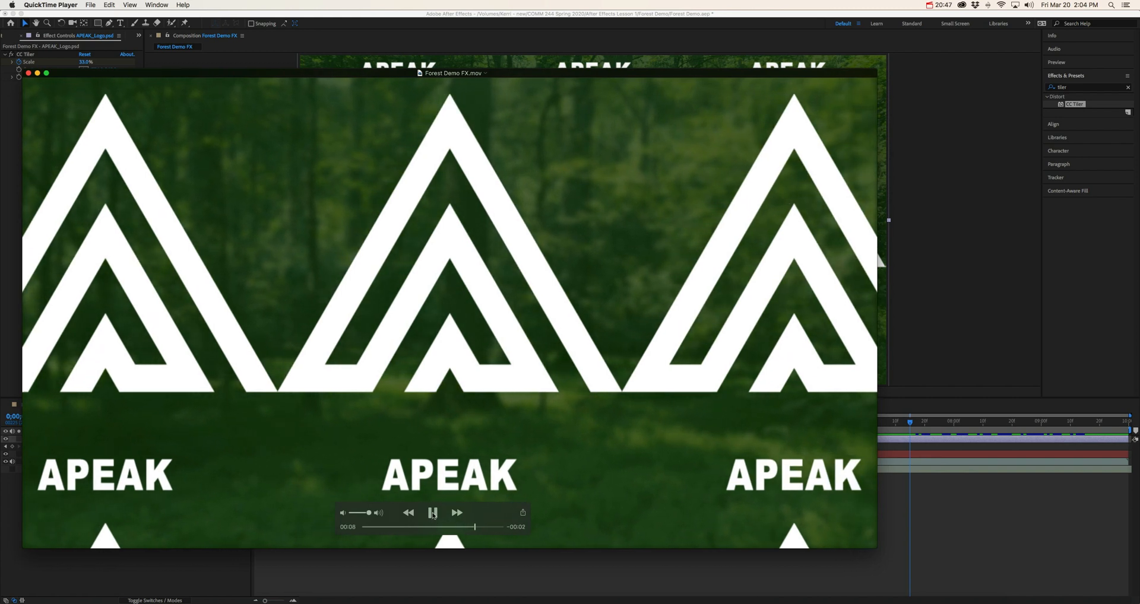
left_click(434, 516)
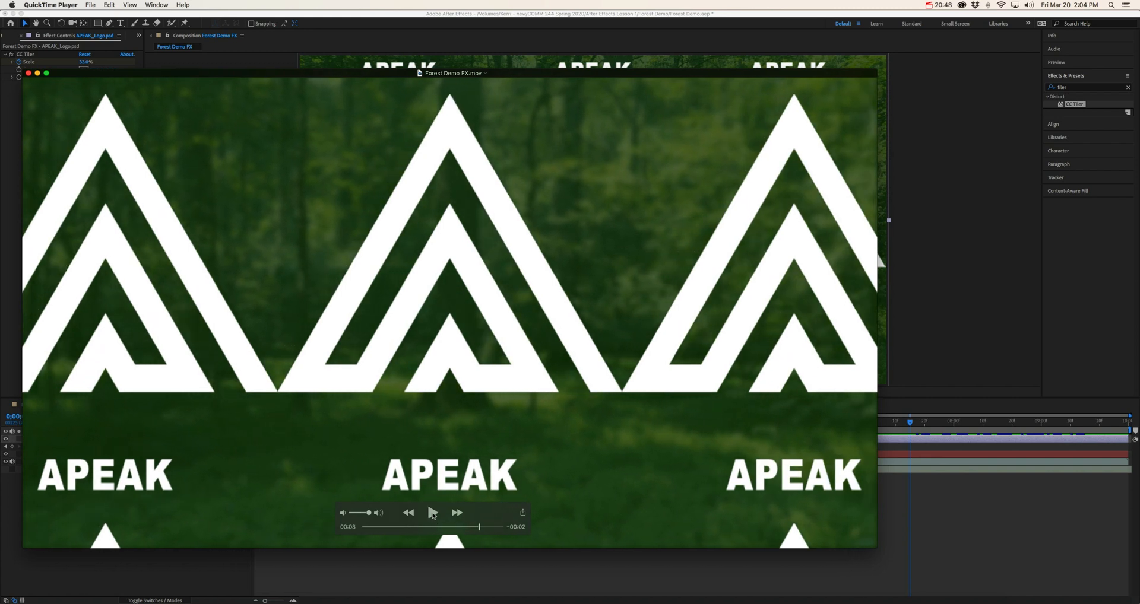
left_click(41, 77)
Step: Replay the logo's fade-in and growth from 0;00;04;00 in After Effects
left_click(617, 424)
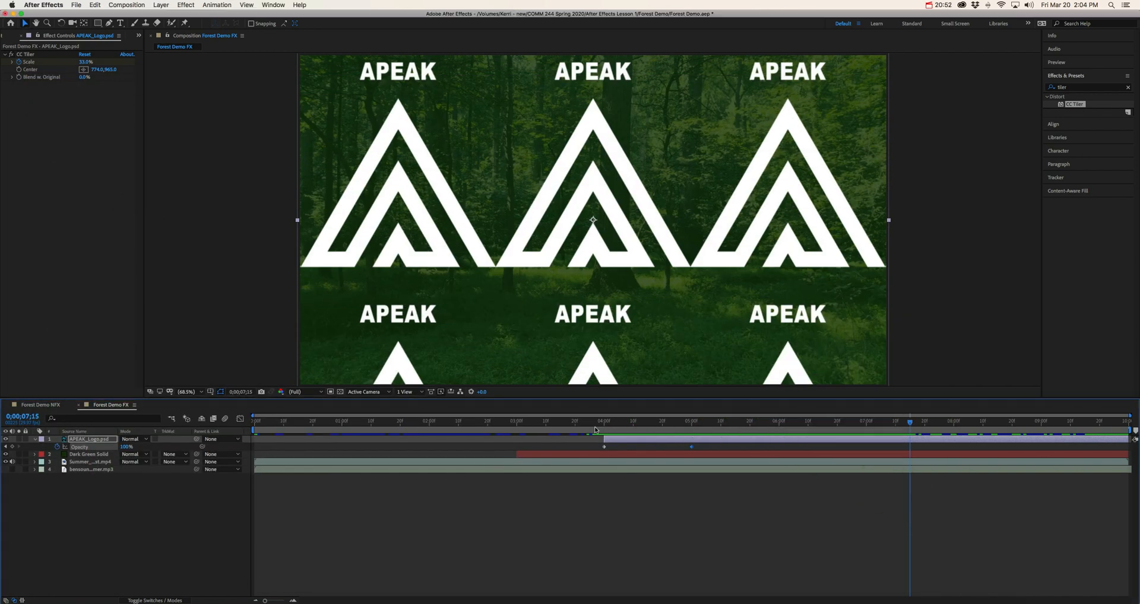
left_click(603, 433)
key("space")
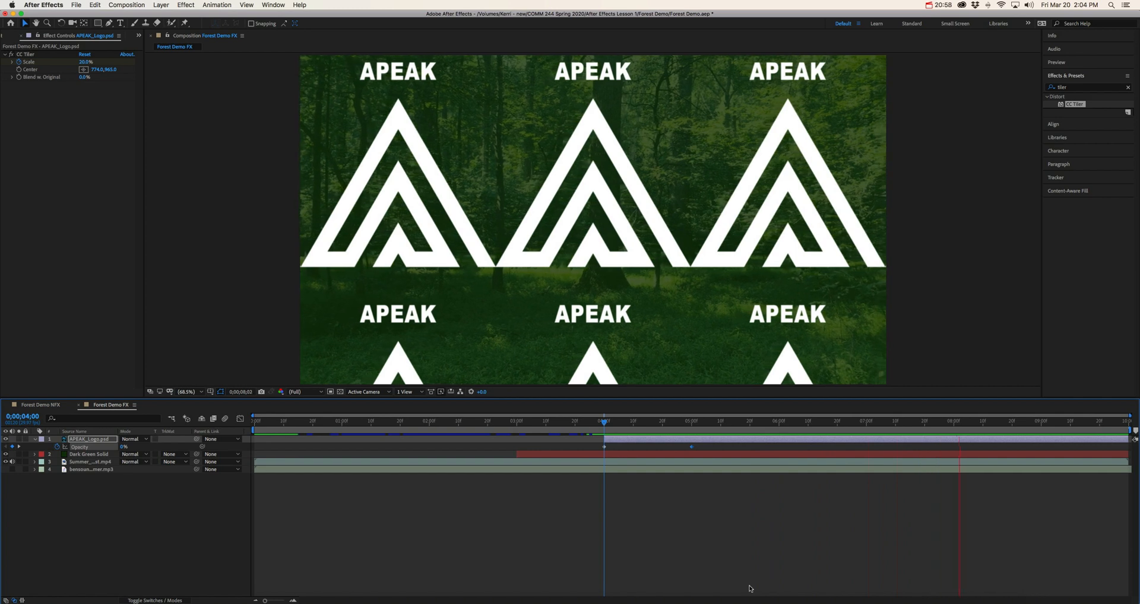
key("space")
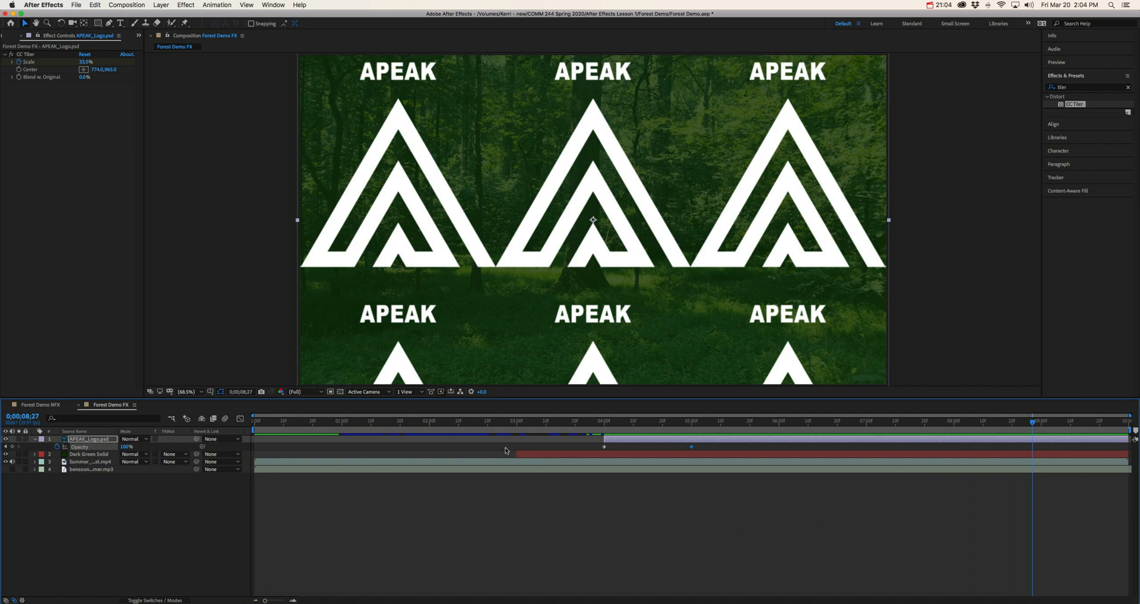
Step: Add a 100% opacity keyframe to the logo layer at 0;00;09;00 to hold its opacity
left_click(97, 440)
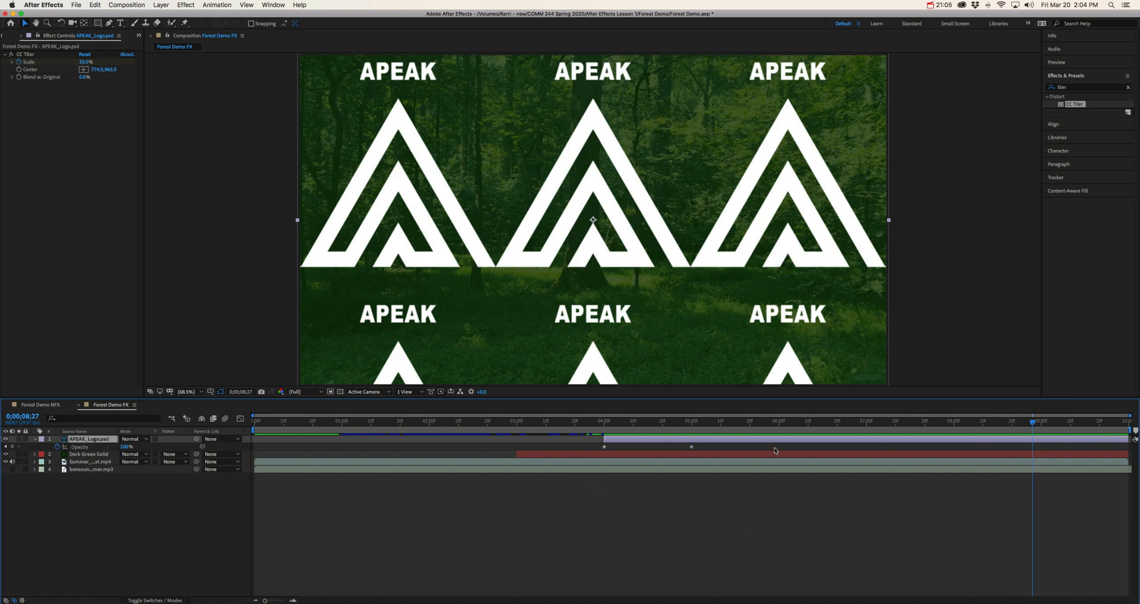
left_click(1034, 422)
left_click_drag(1035, 422, 1041, 418)
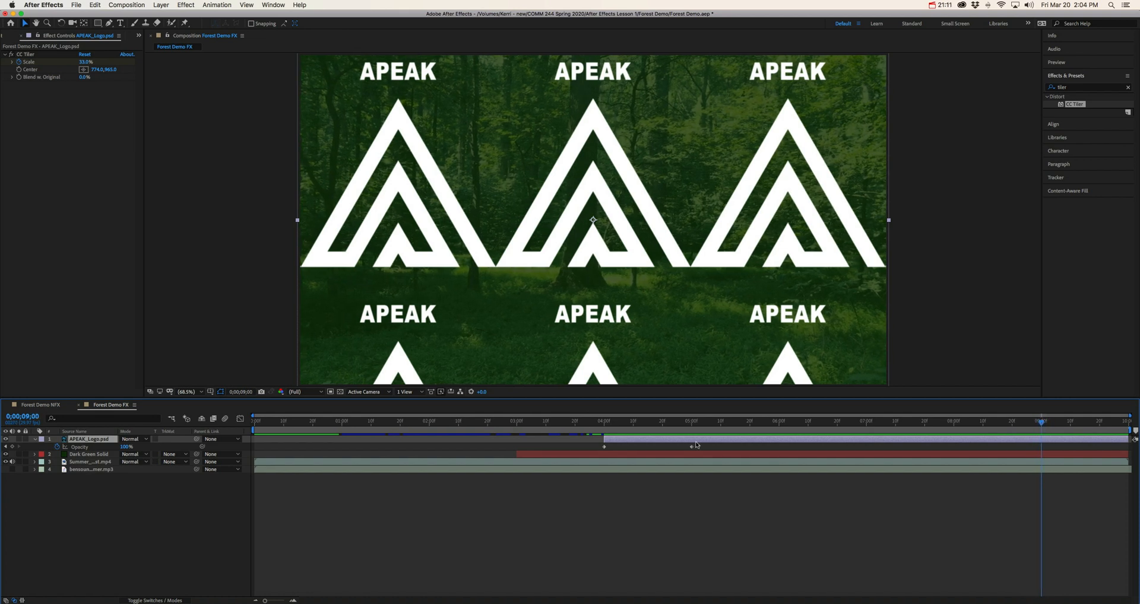
left_click(12, 447)
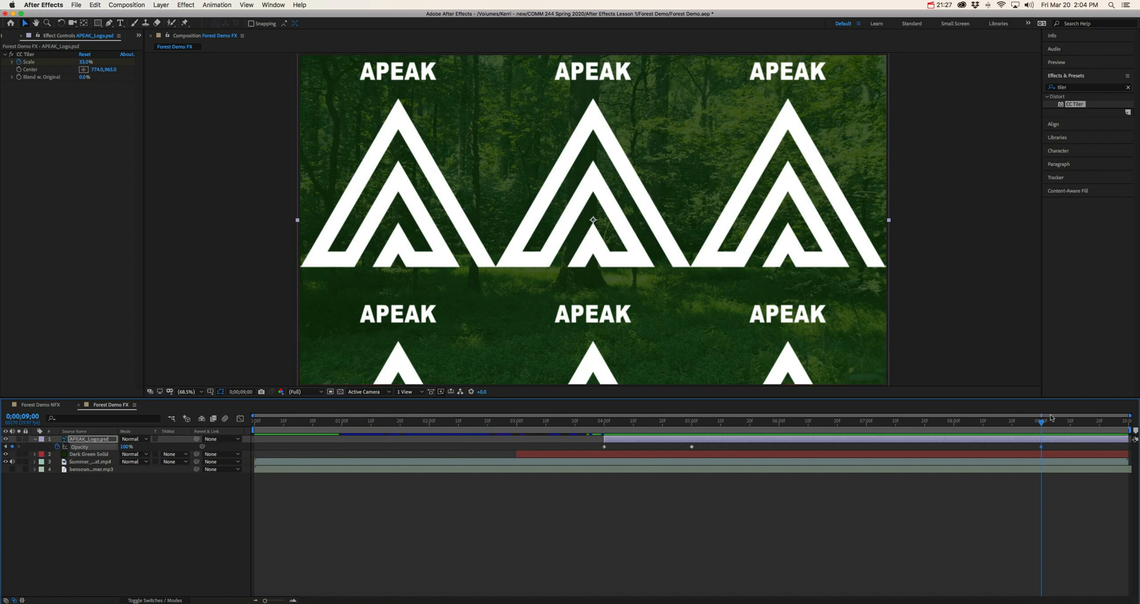
Step: Set a 0% opacity keyframe on the logo layer at the composition's last frame, 0;00;09;29
left_click_drag(1070, 423, 1135, 422)
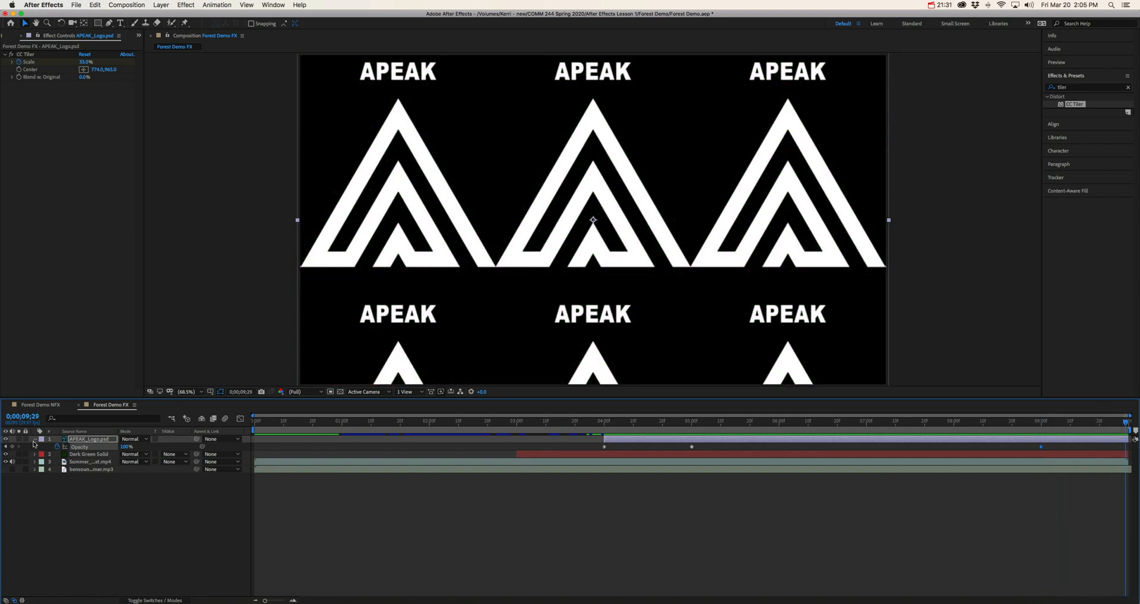
left_click(126, 447)
type("0")
key("Return")
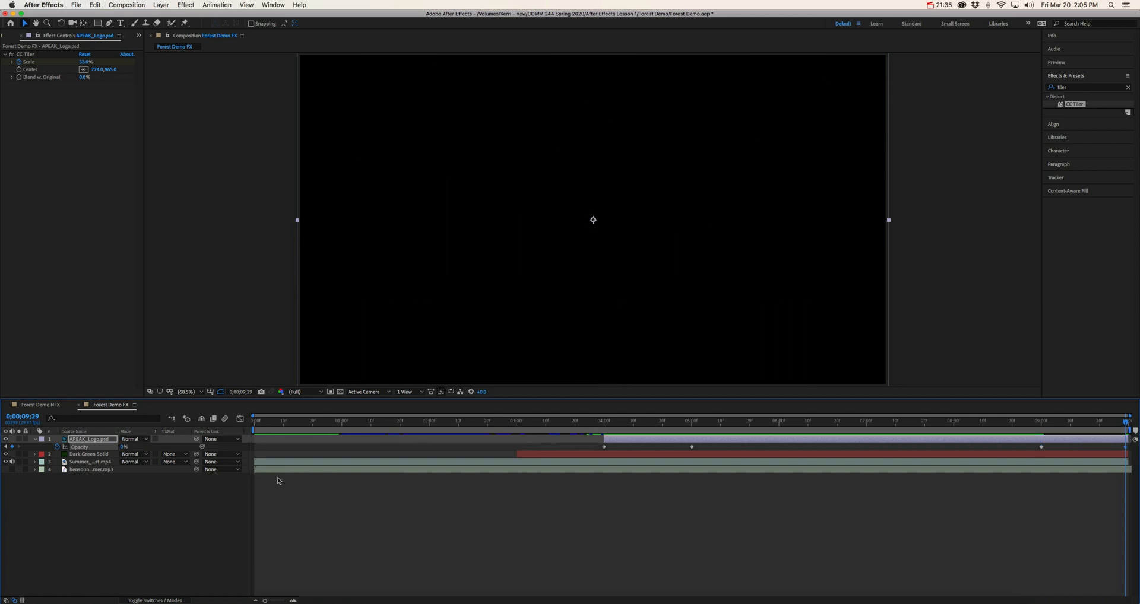
Step: Preview the composition from the start, turn on the mp3 music layer's audio and play it again from the start
left_click_drag(1125, 423, 116, 404)
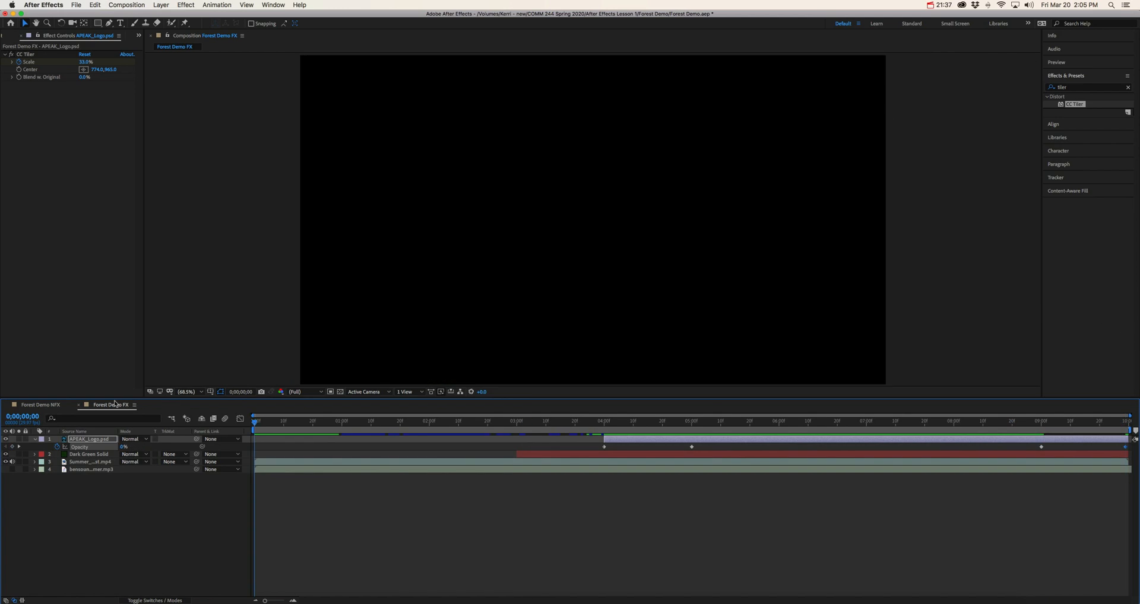
key("space")
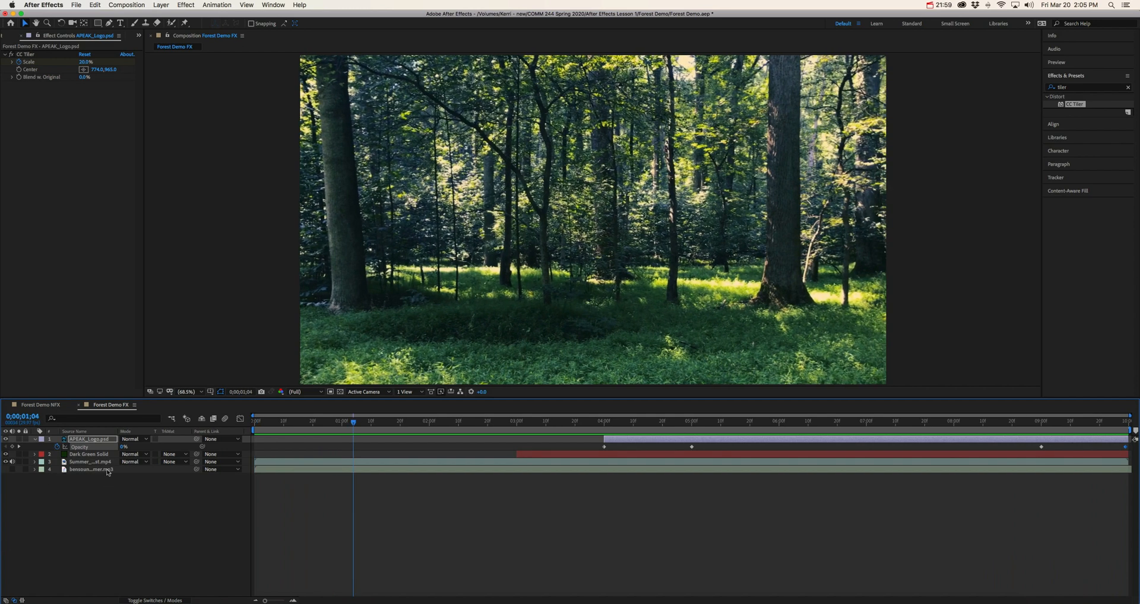
left_click(12, 471)
left_click_drag(353, 422, 175, 433)
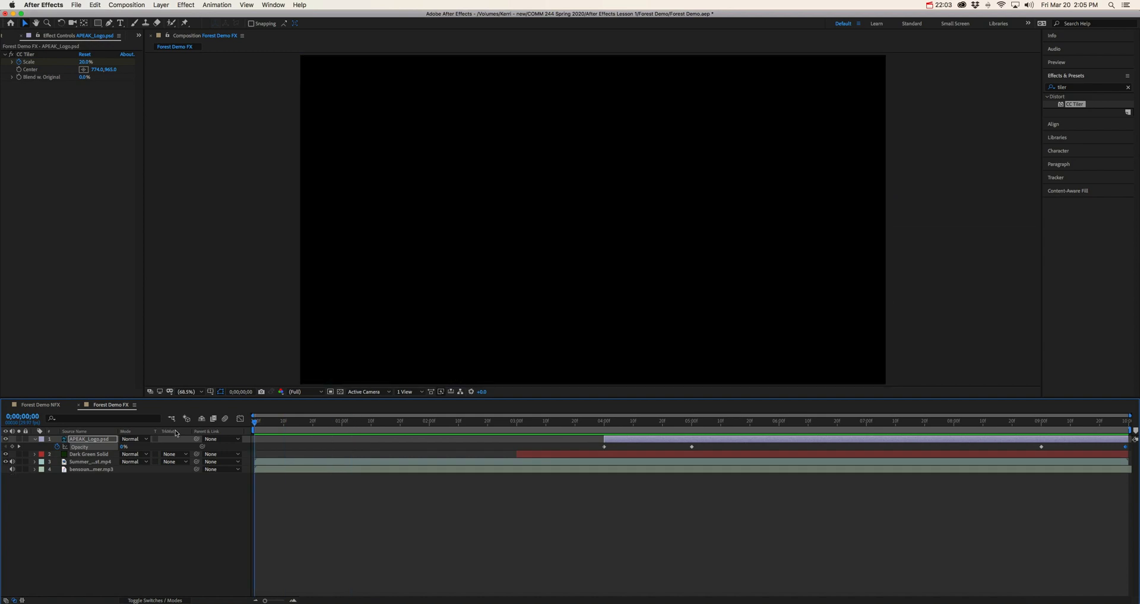
key("space")
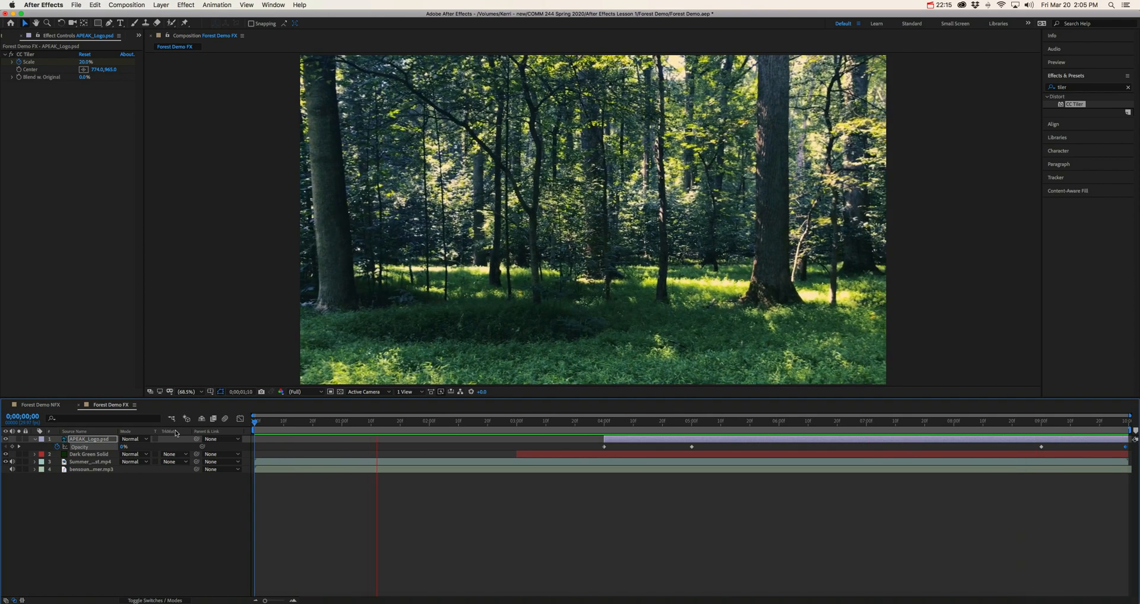
key("space")
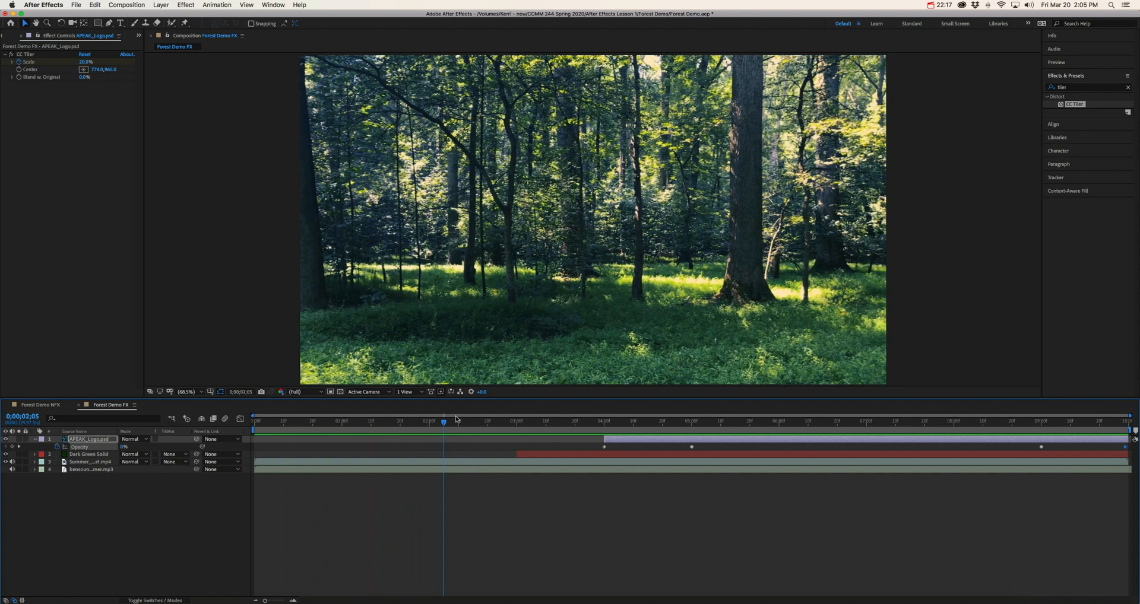
Step: Return to the start of the Forest Demo FX composition and add it to the render queue
key("Home")
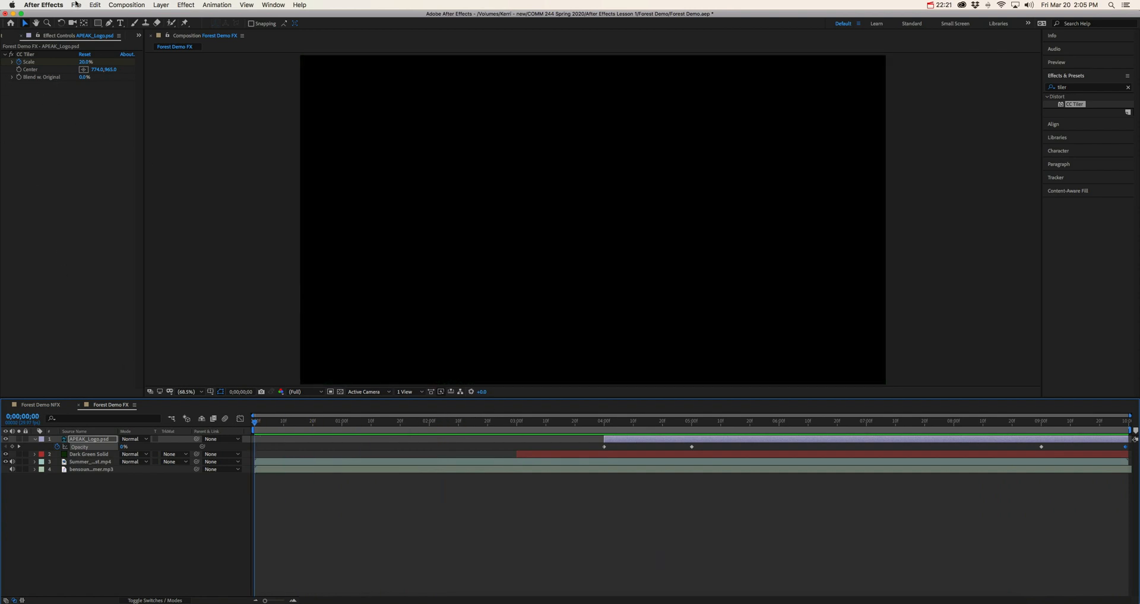
left_click(76, 4)
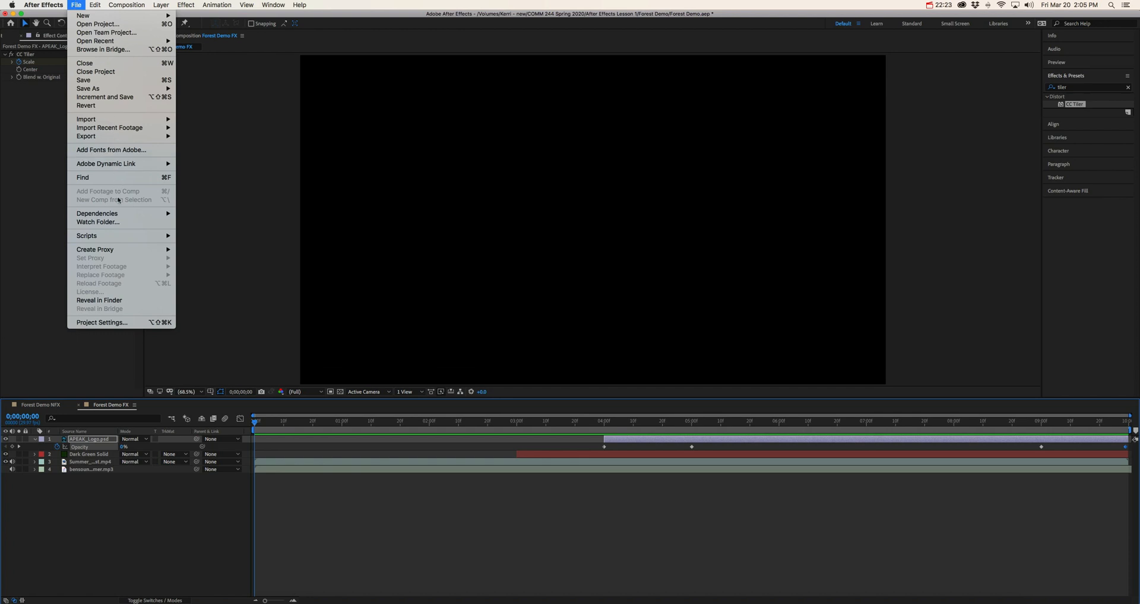
mouse_move(166, 137)
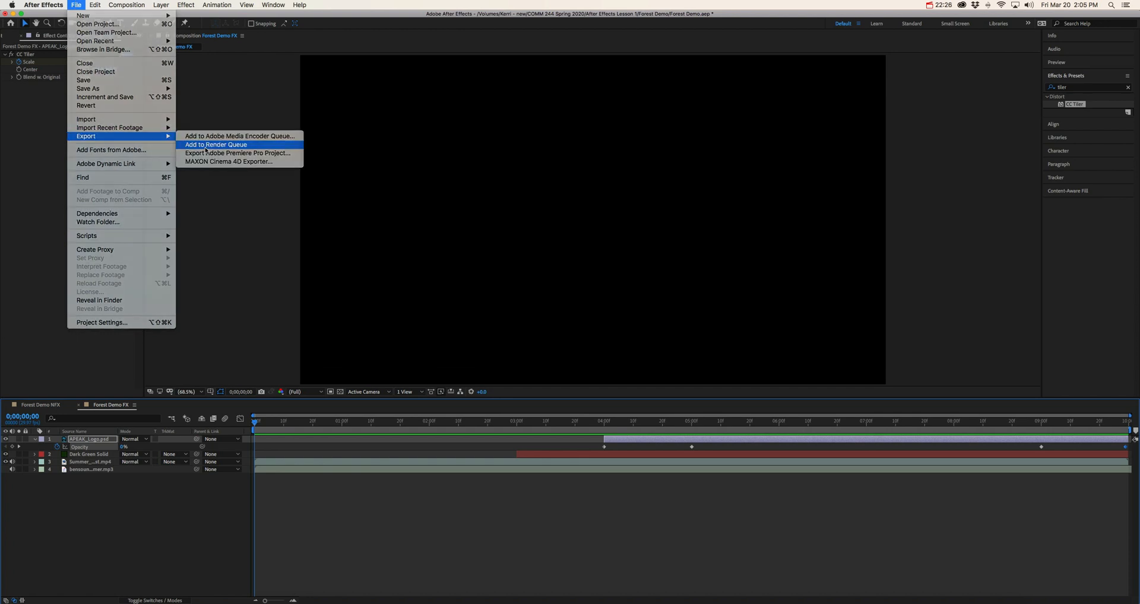
left_click(215, 145)
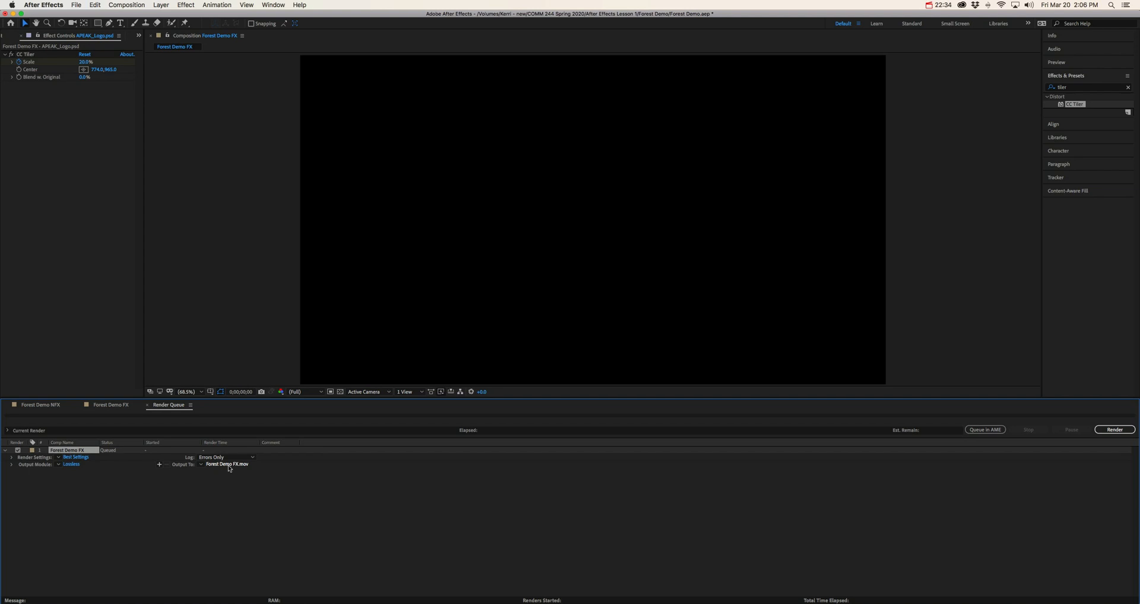
Step: Set the render output to Forest Demo FX.mov in the Forest Demo folder as QuickTime and render the composition
left_click(229, 466)
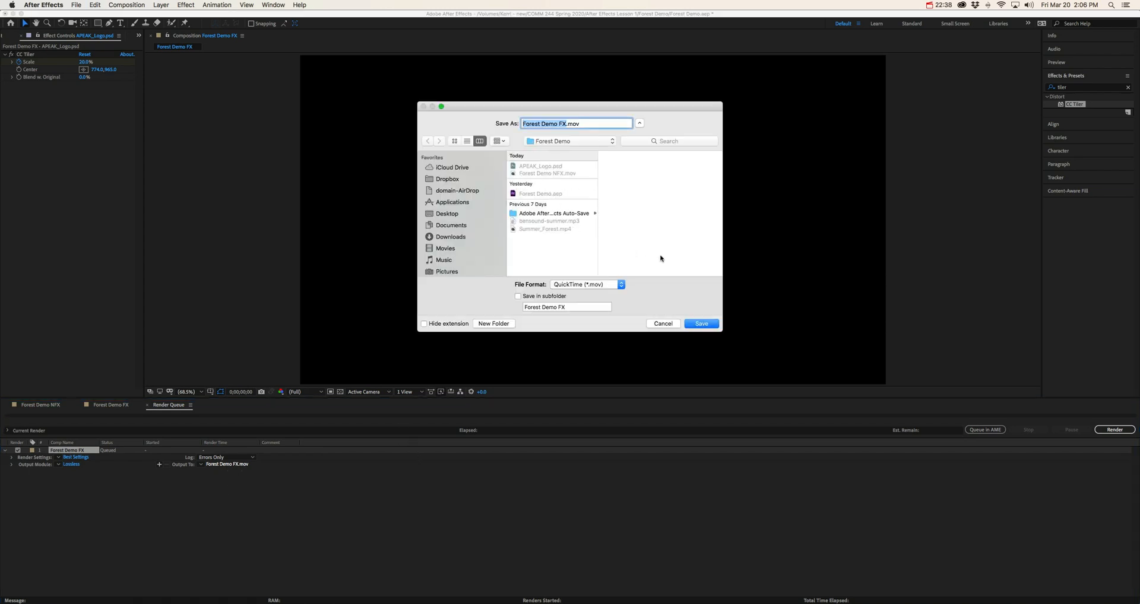
left_click(700, 325)
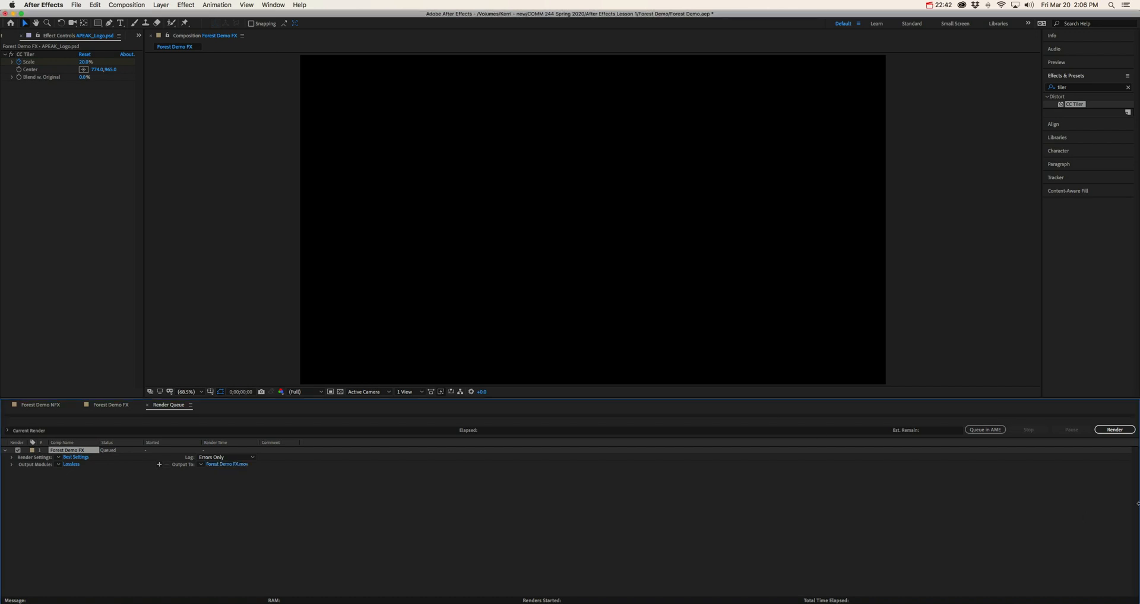
left_click(1115, 430)
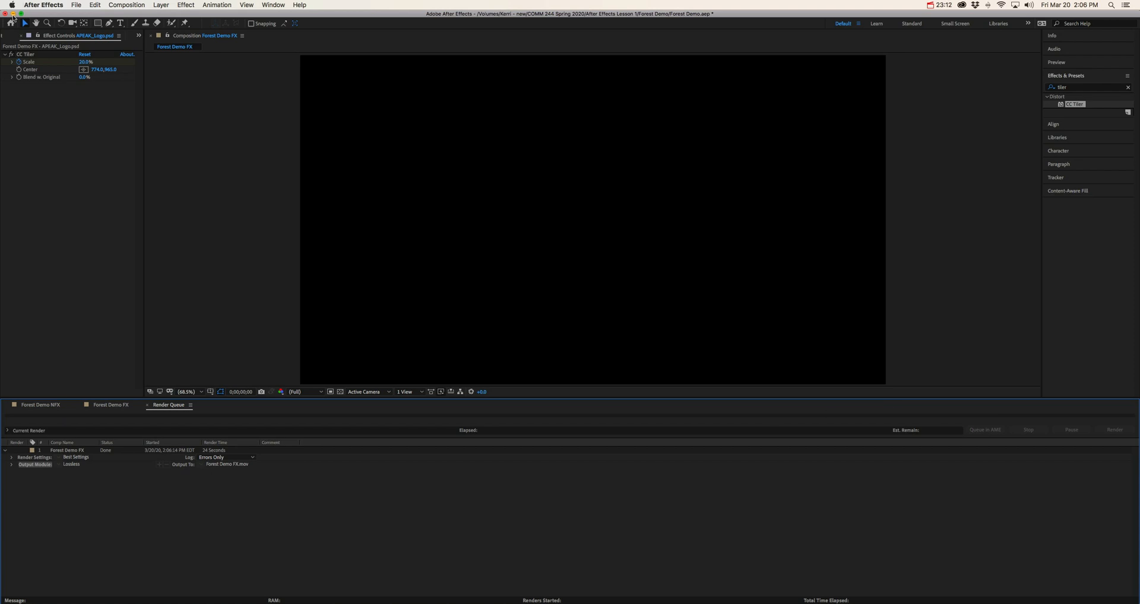
Step: Minimize After Effects, switch to Finder and open the Forest Demo folder inside After Effects Lesson 1
left_click(13, 14)
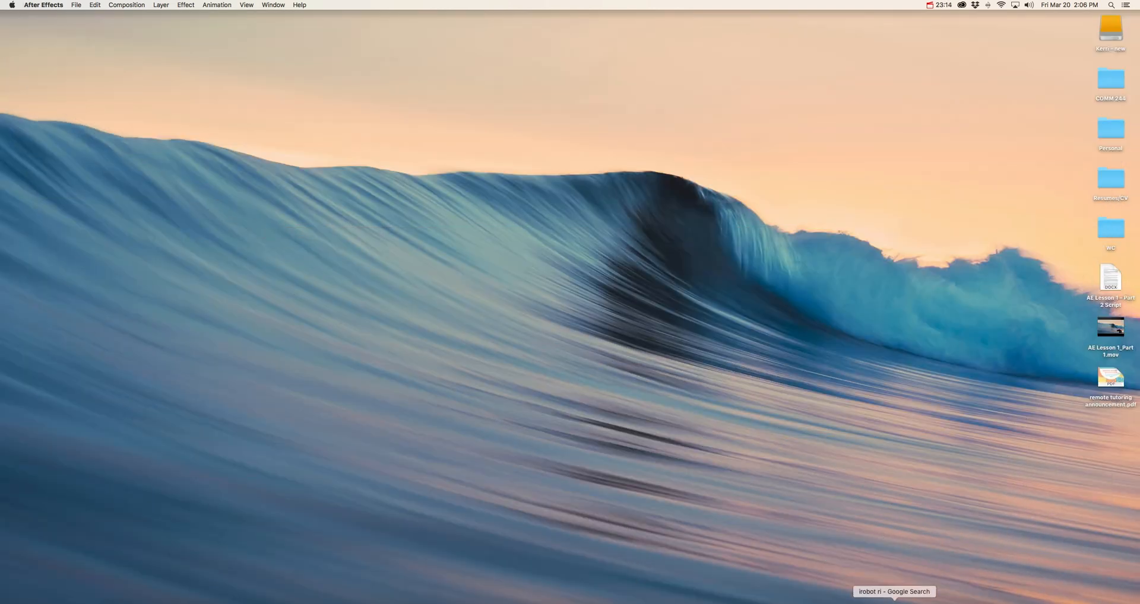
left_click(864, 601)
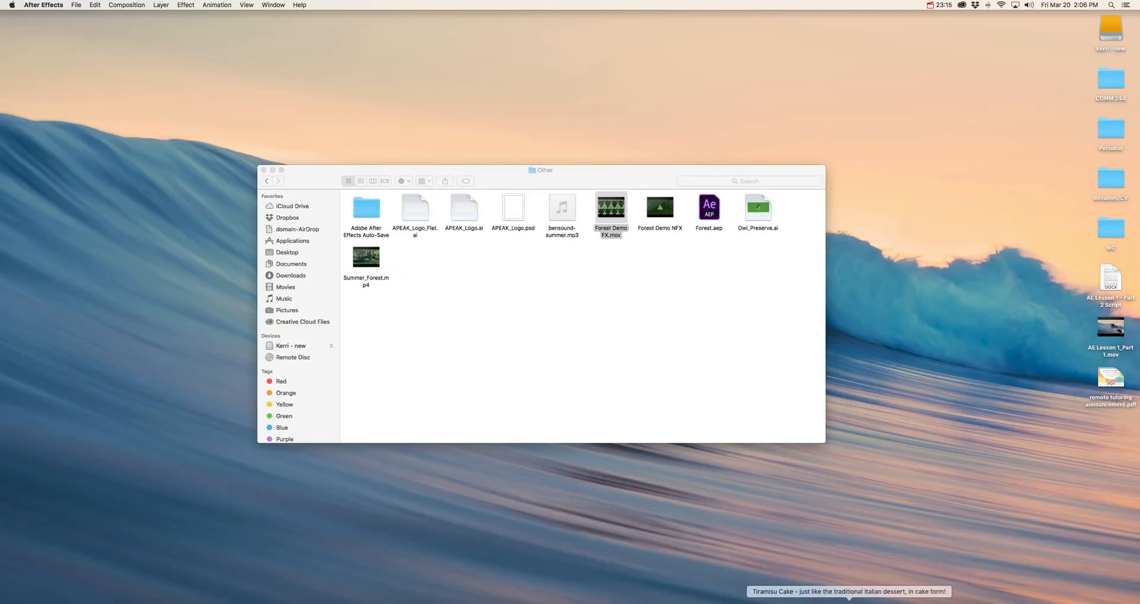
left_click(566, 281)
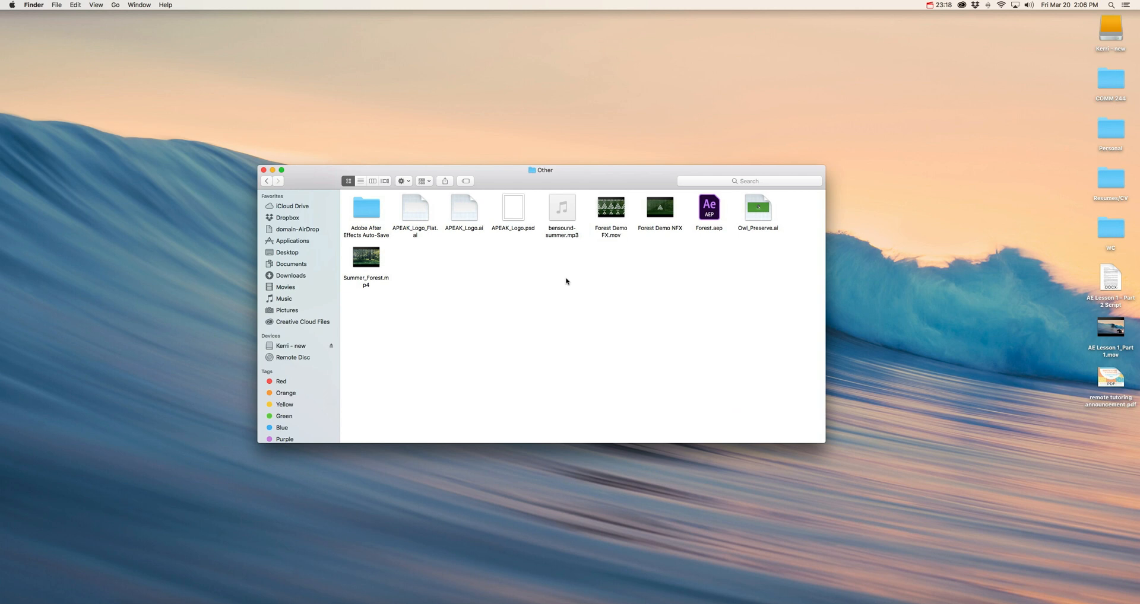
left_click(264, 181)
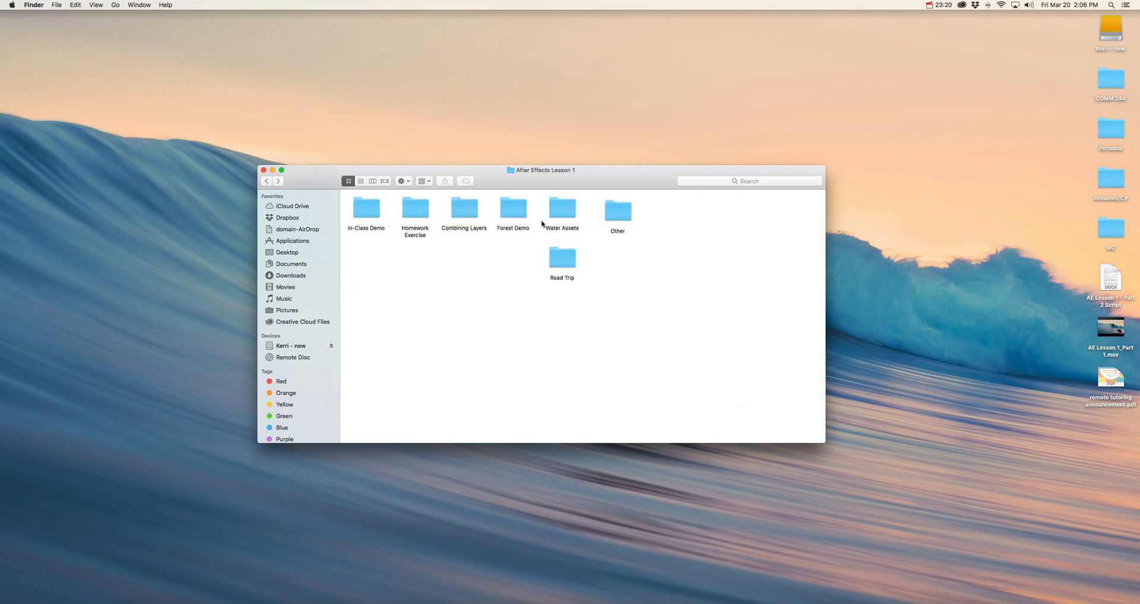
left_click(514, 220)
double_click(514, 220)
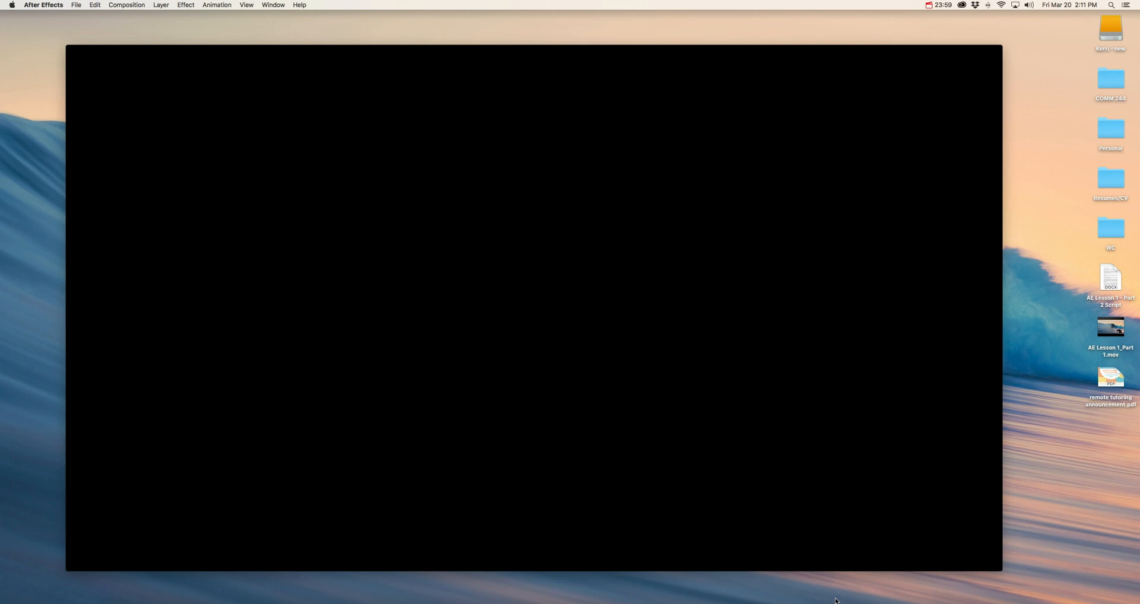
Step: Play the End Result_Water.mov movie in QuickTime Player
mouse_move(738, 423)
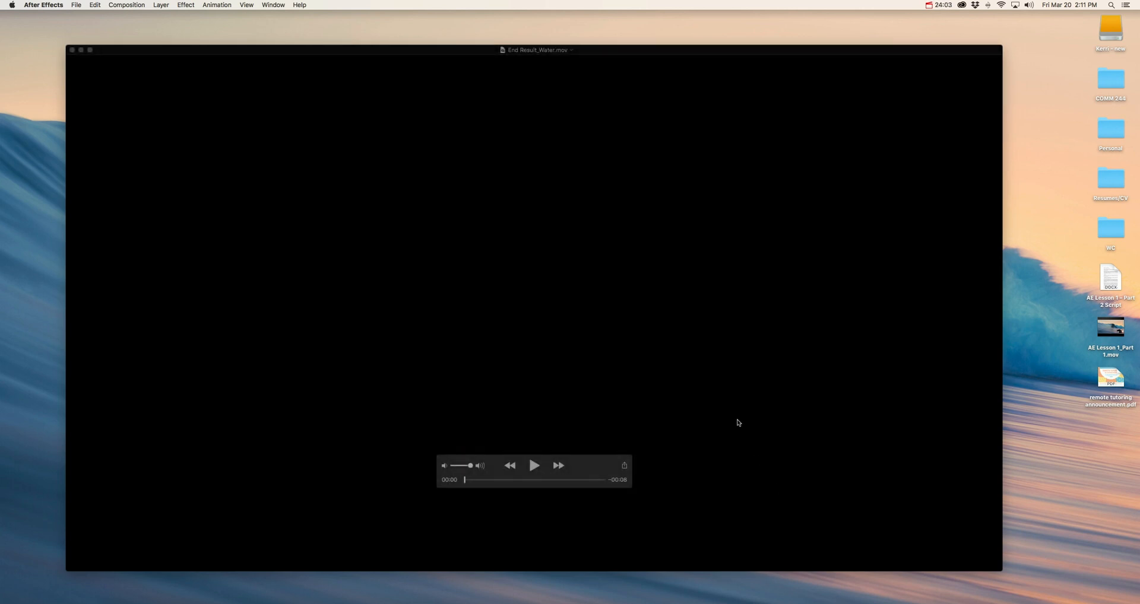
left_click(536, 467)
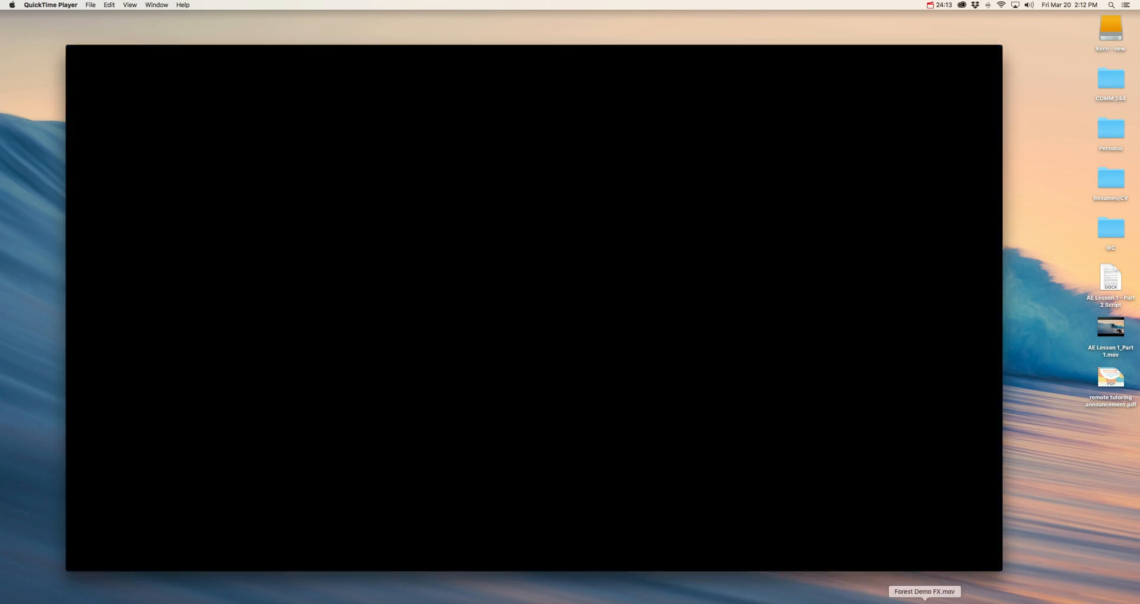
left_click(950, 600)
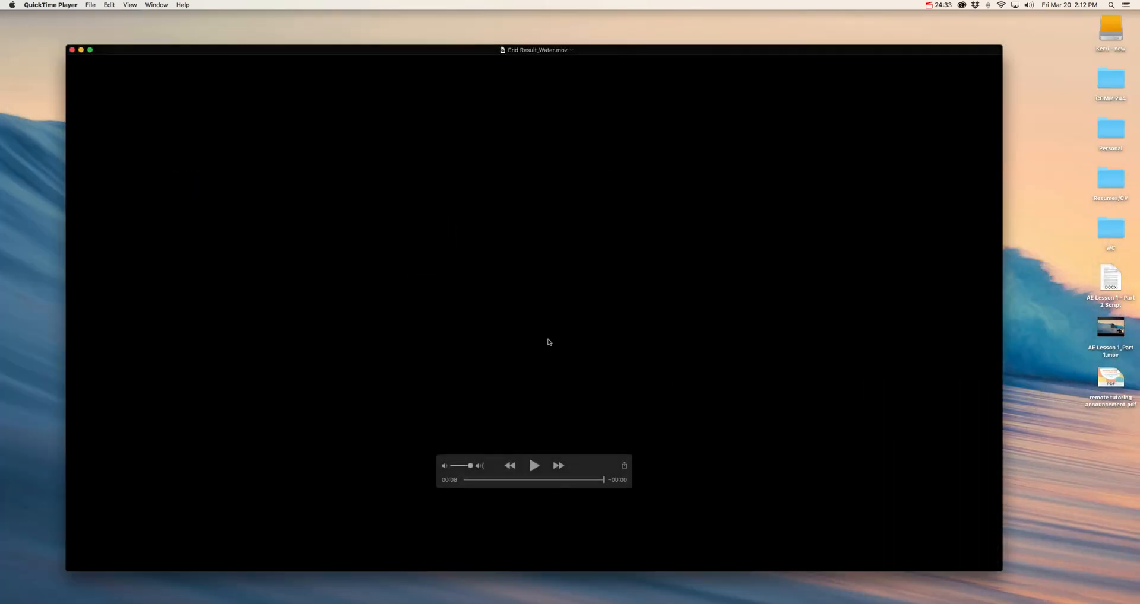
Step: Minimize the End Result_Water.mov movie and the Finder window showing the Road Trip folder
left_click(81, 50)
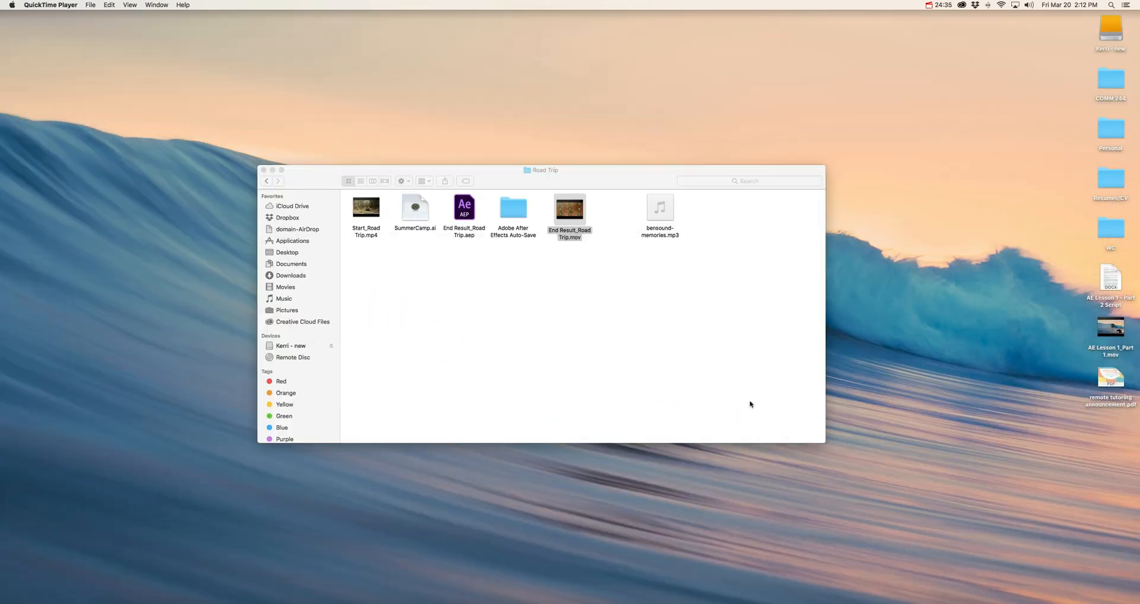
left_click(589, 351)
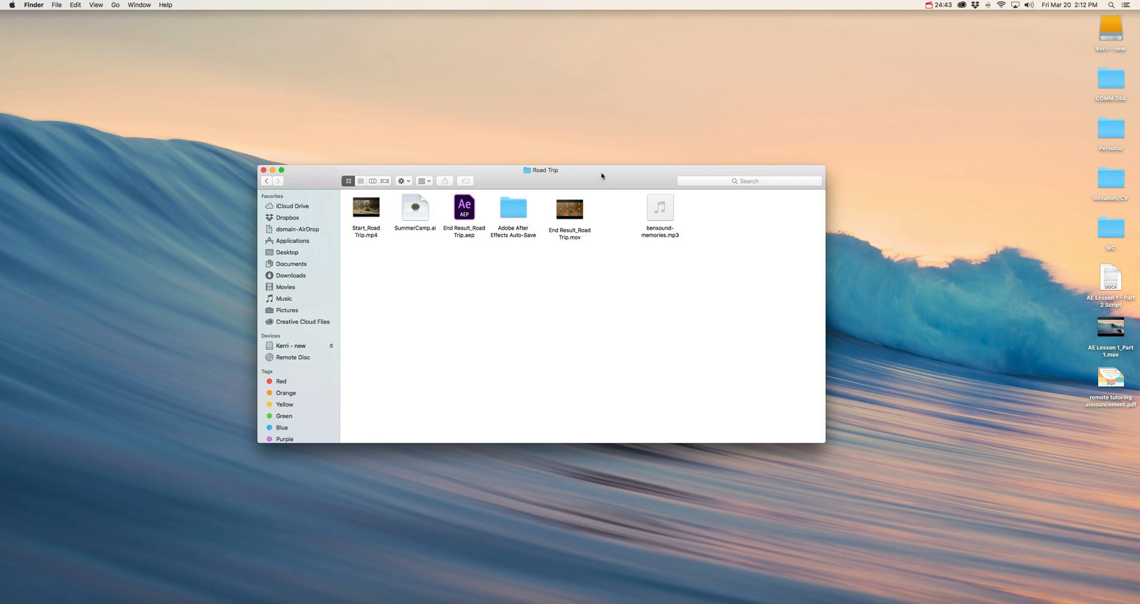
left_click(272, 170)
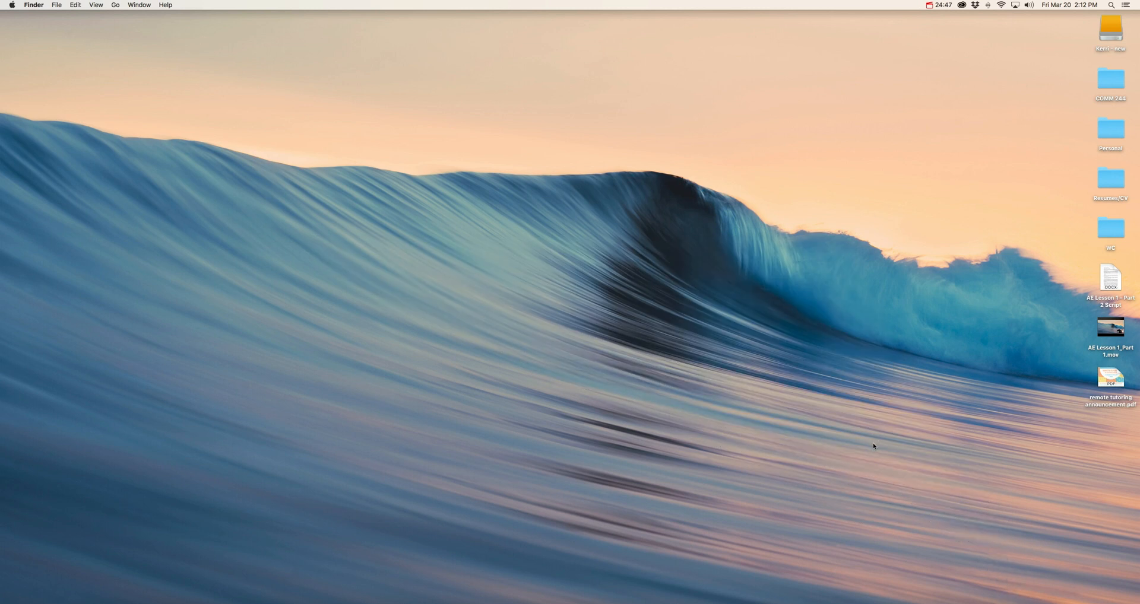